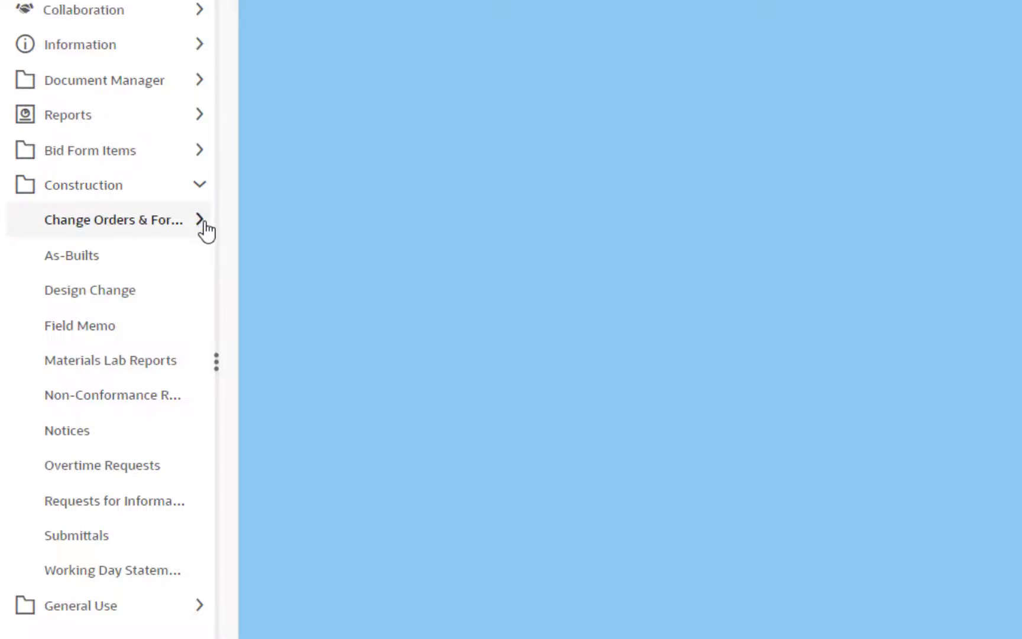
Widen the navigation pane to show full item names and open the Submittals log under Construction.
left_click_drag(218, 269, 351, 278)
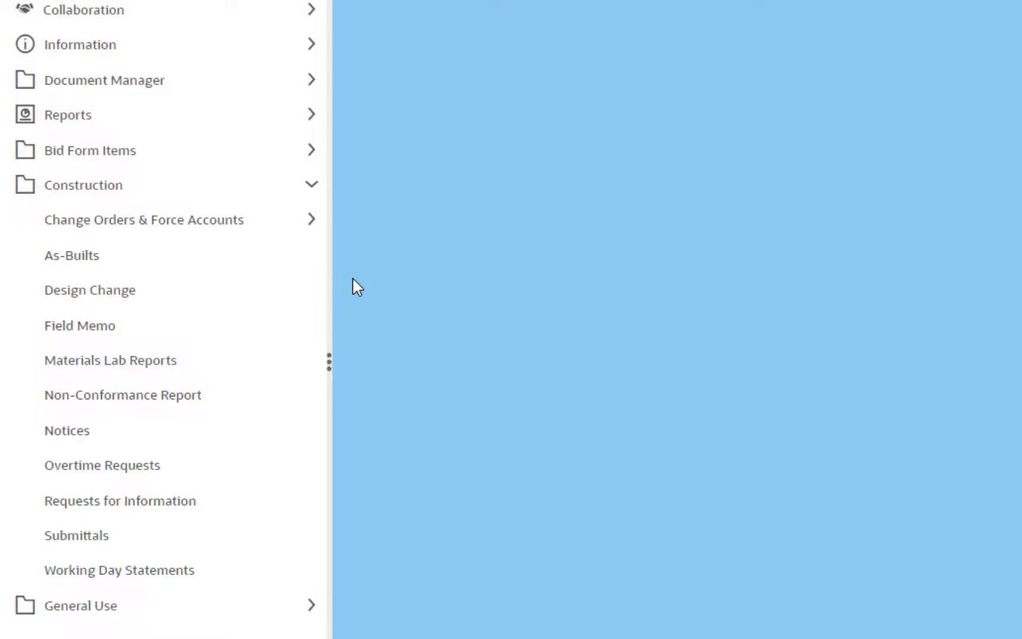
left_click(76, 539)
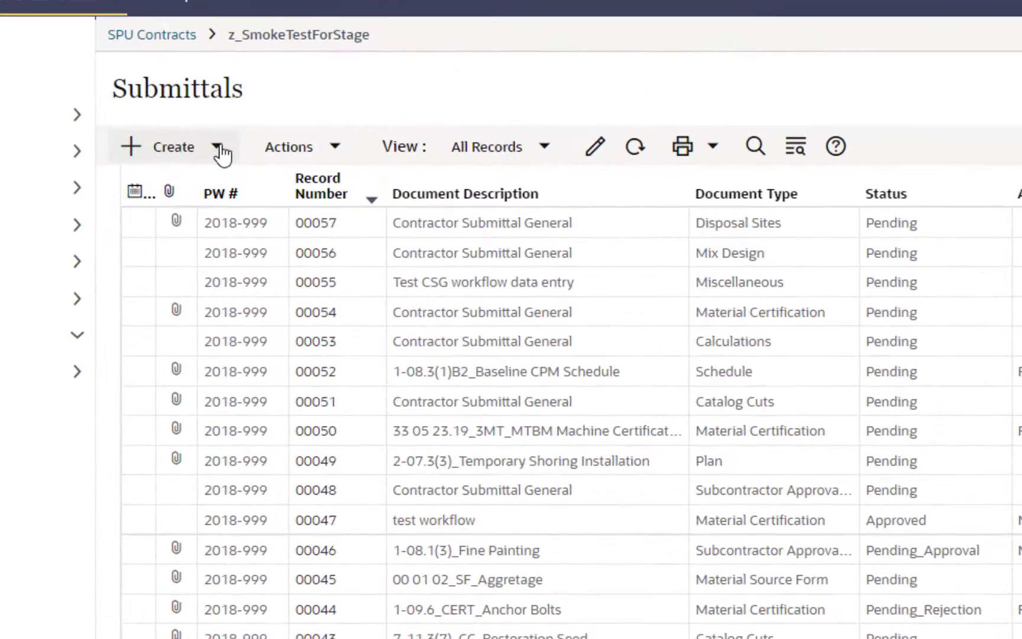
Create a new Contractor Submittal - General record, maximize its window and widen the attachments pane.
left_click(220, 148)
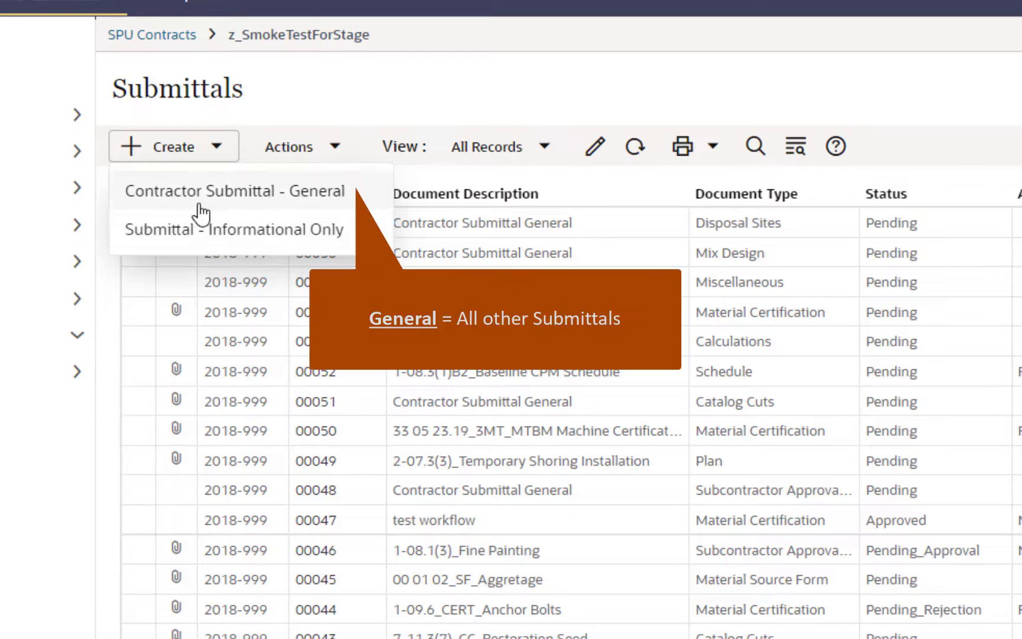
left_click(239, 201)
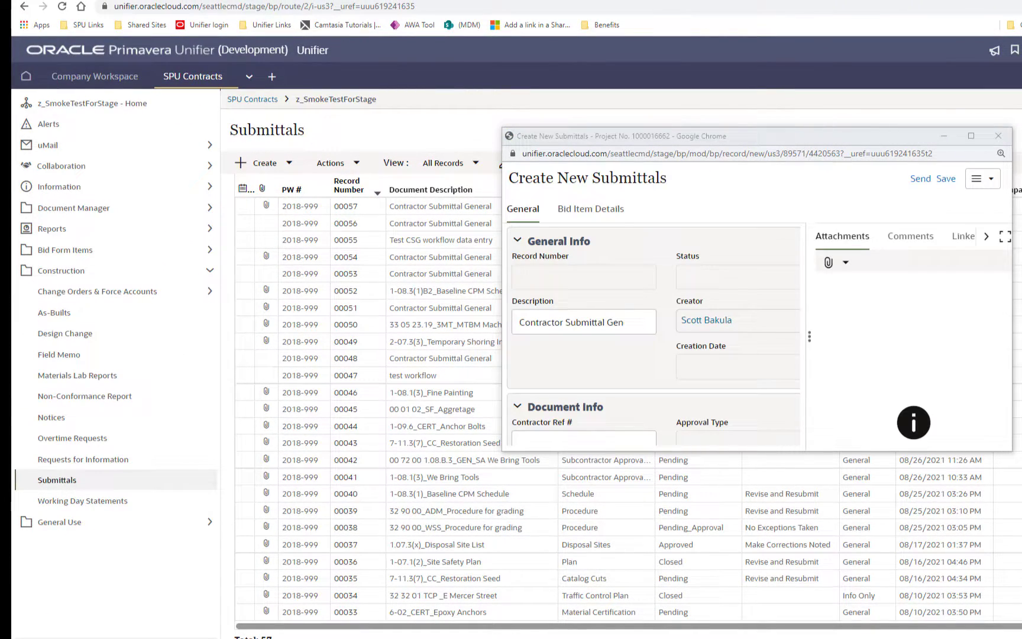
left_click(972, 136)
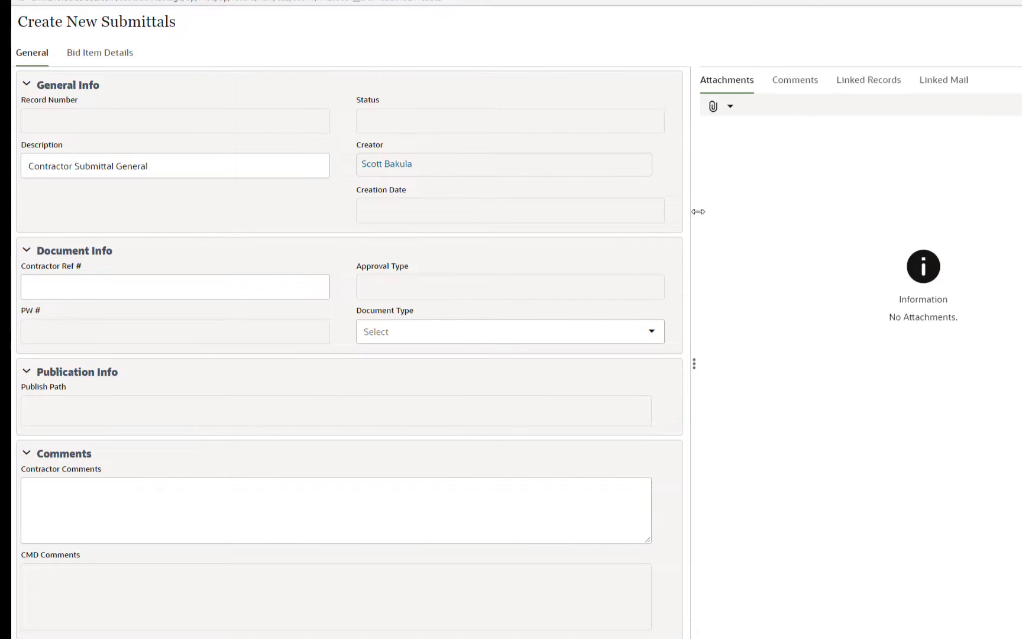
left_click_drag(691, 220, 596, 221)
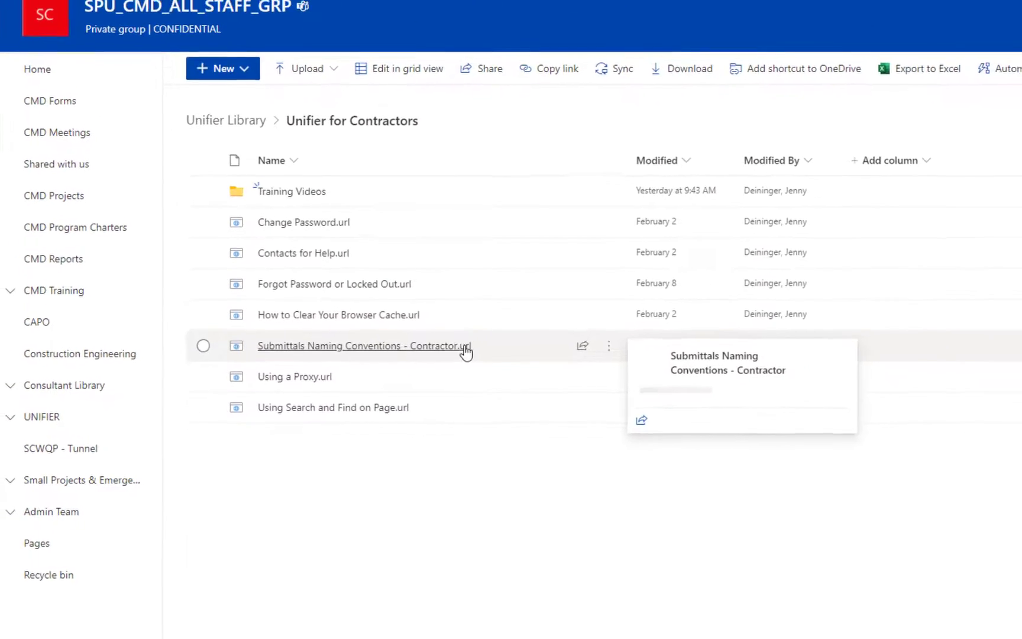
Open the Submittals Naming Conventions - Contractor document and review the APWA and CSI file naming tables for new submittals.
left_click(500, 339)
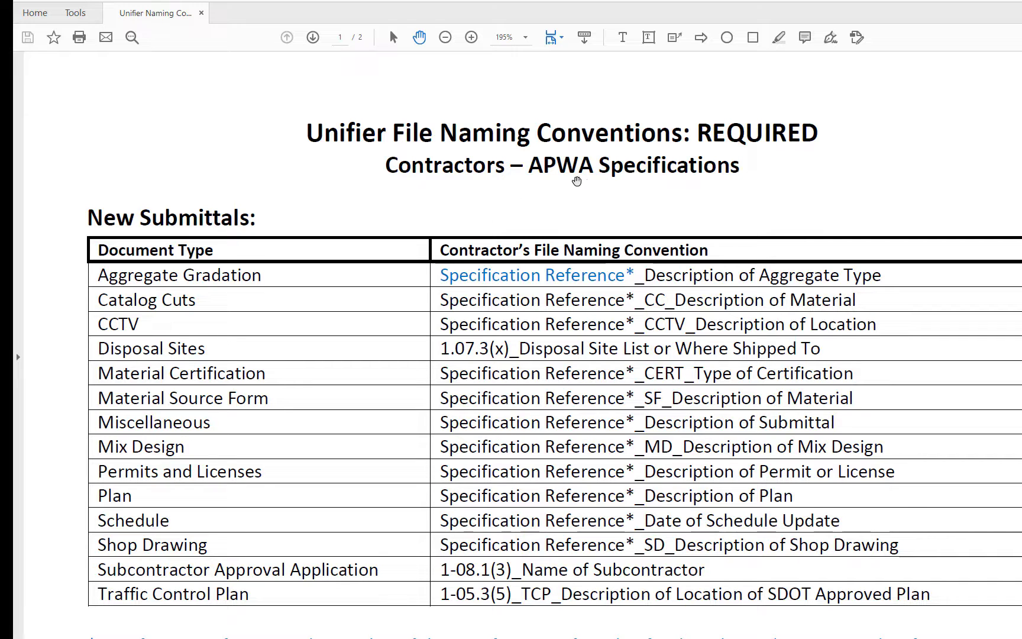
left_click(313, 37)
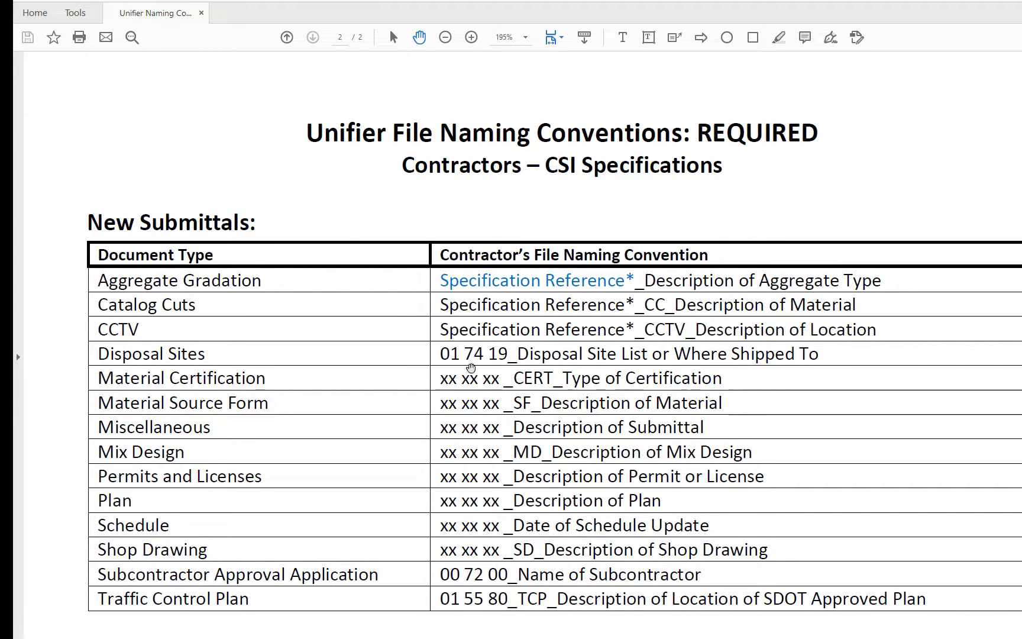
left_click(287, 37)
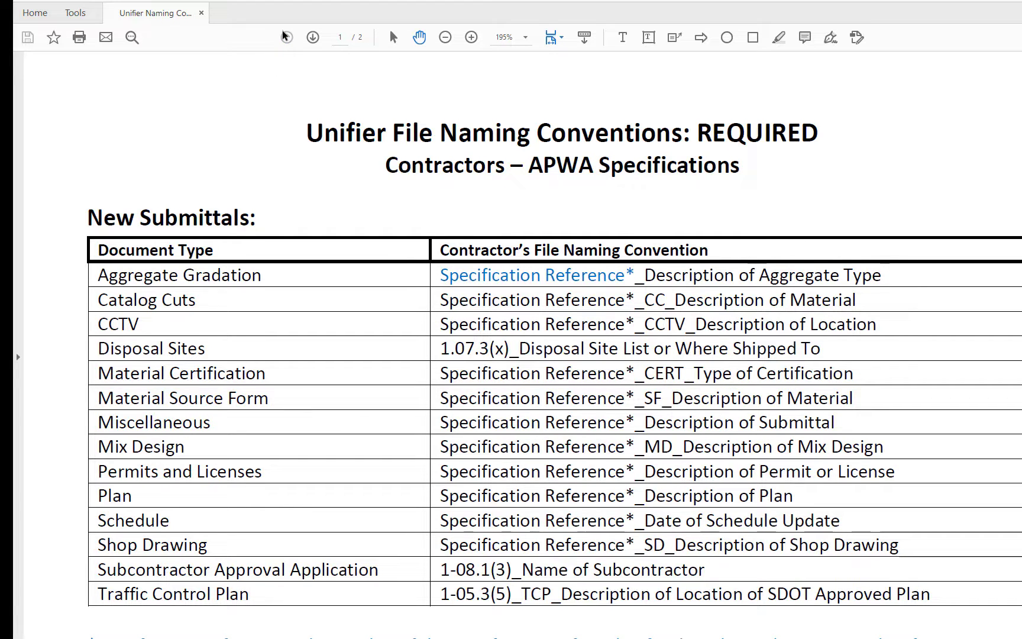
scroll(799, 463, "down", 1)
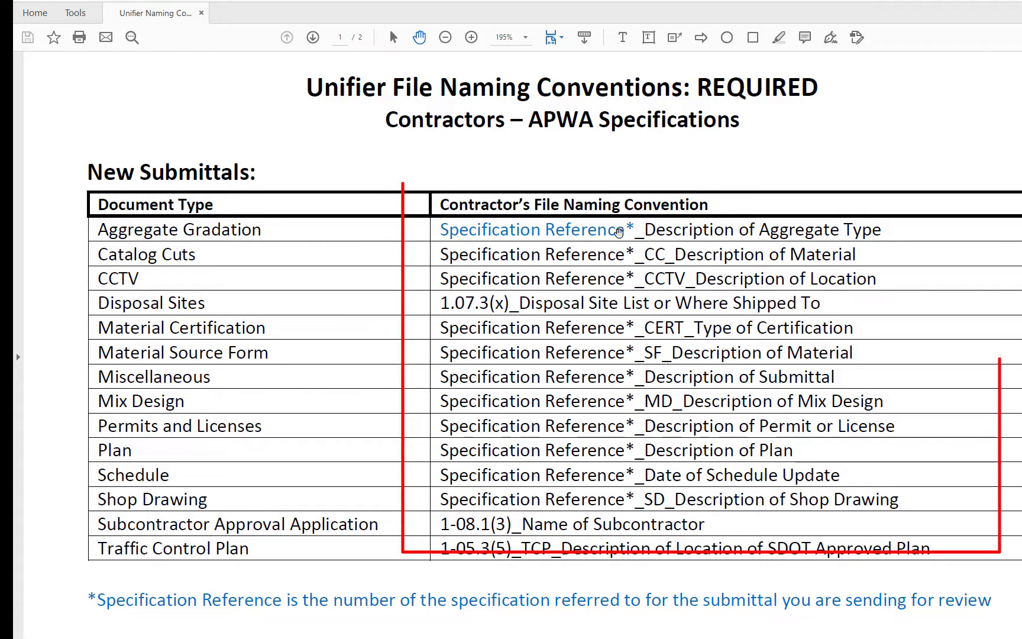
scroll(733, 231, "down", 1)
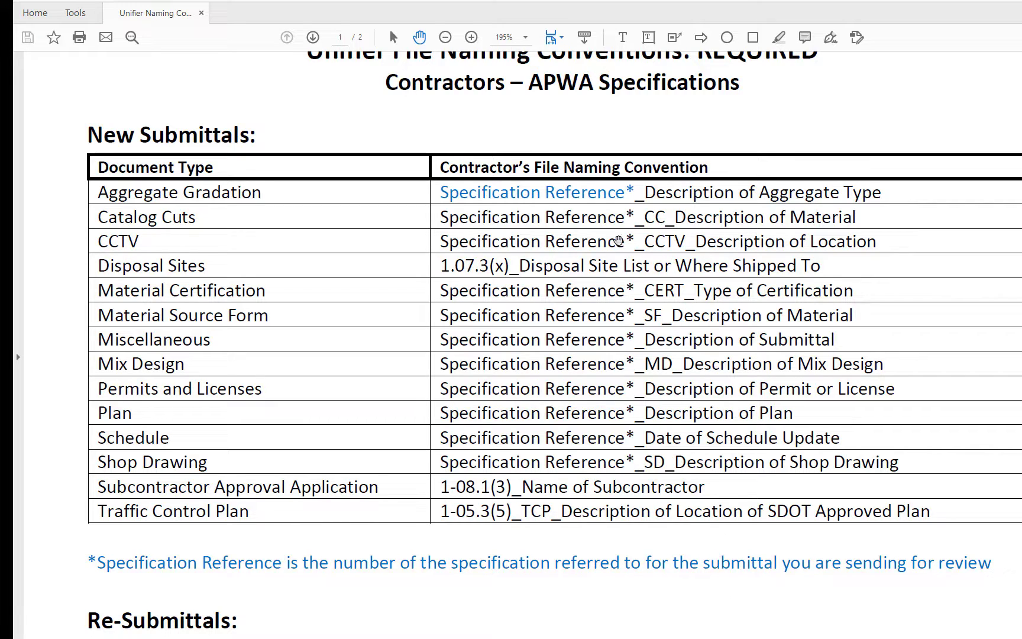
Examine the naming convention for Catalog Cuts in the APWA table, from specification reference to material description.
key("v")
left_click_drag(97, 219, 196, 219)
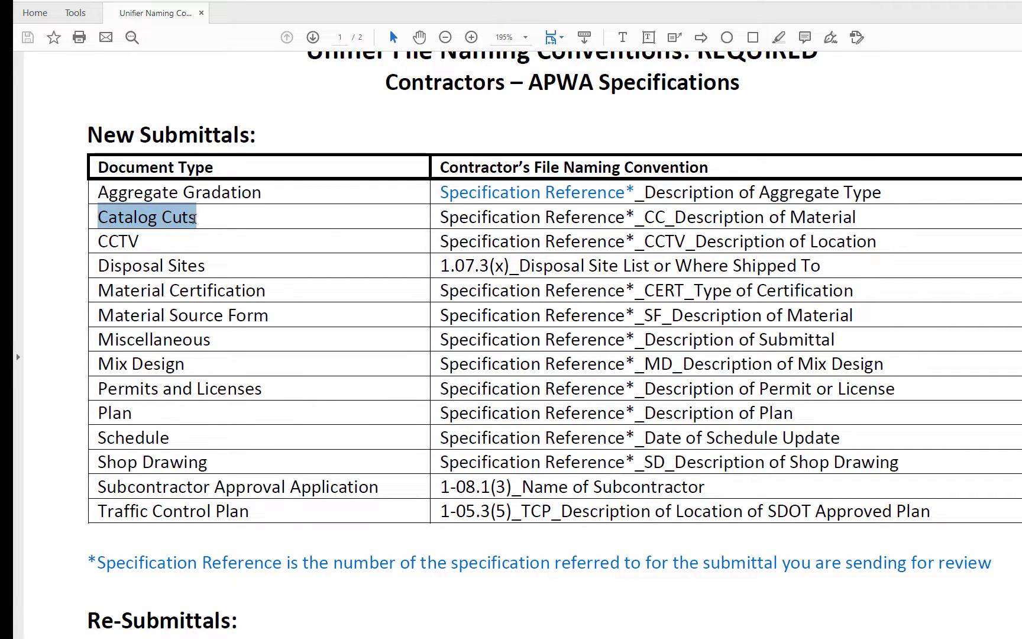
left_click_drag(441, 218, 573, 211)
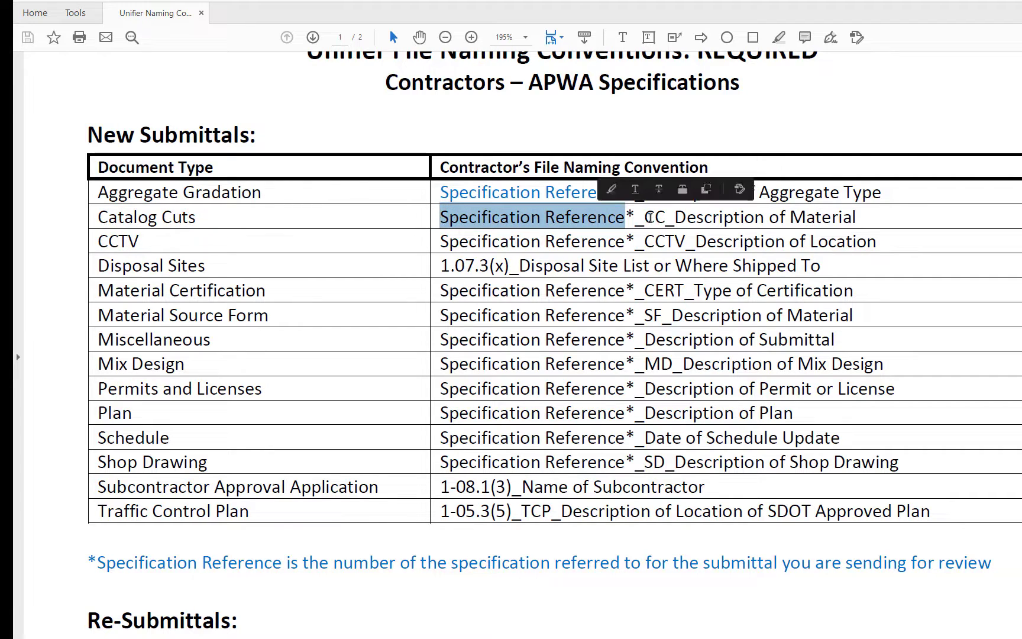
left_click(635, 220)
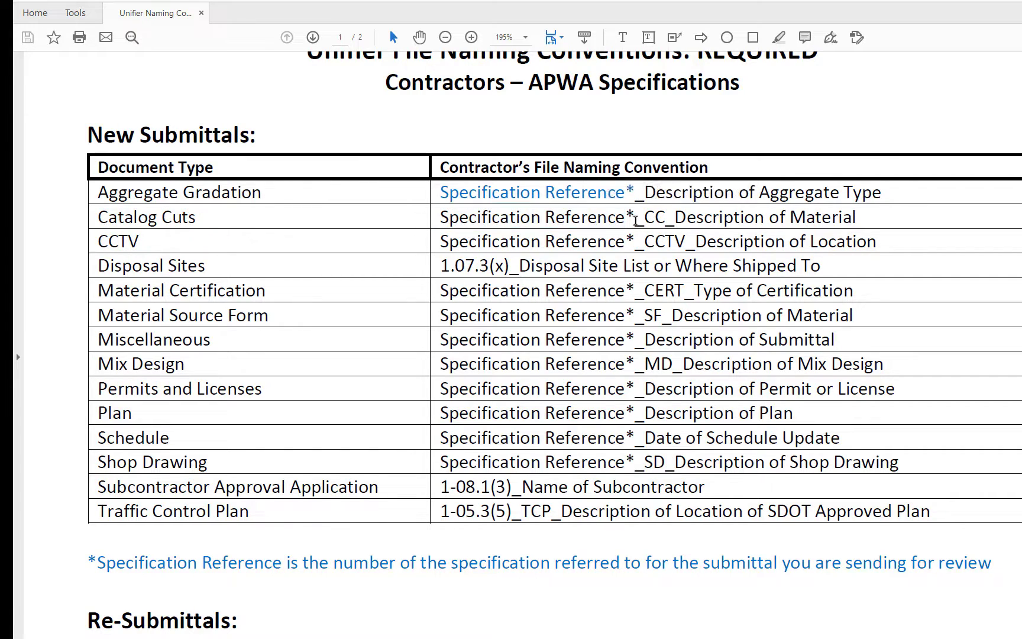
left_click_drag(643, 220, 885, 222)
left_click(887, 225)
Return to the new submittal form and replace the default description with "26 05 00_CC_Power and Control Conductors".
key("alt+Tab")
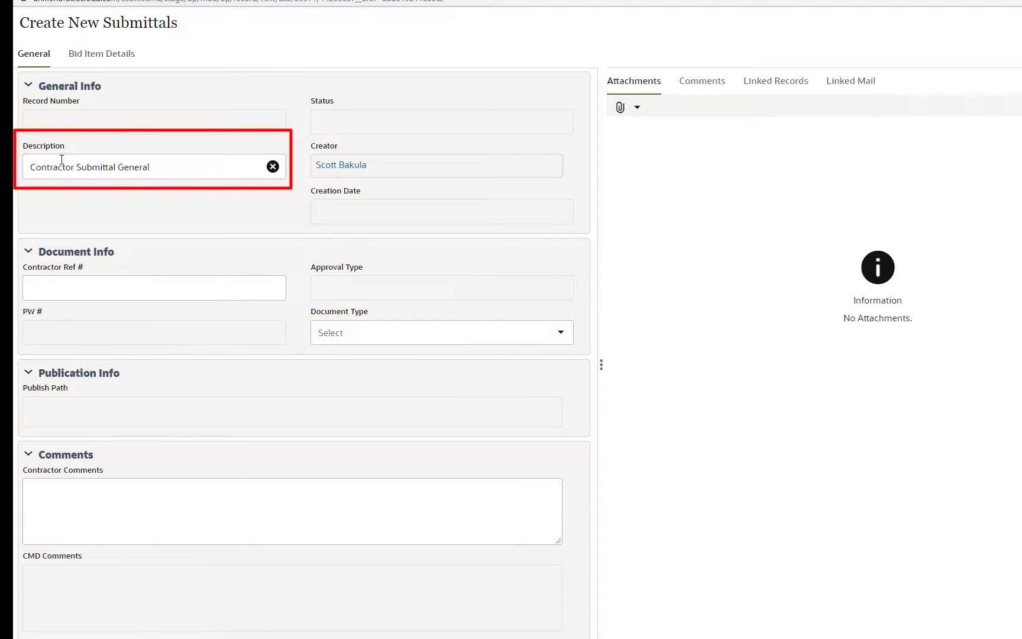
left_click(273, 167)
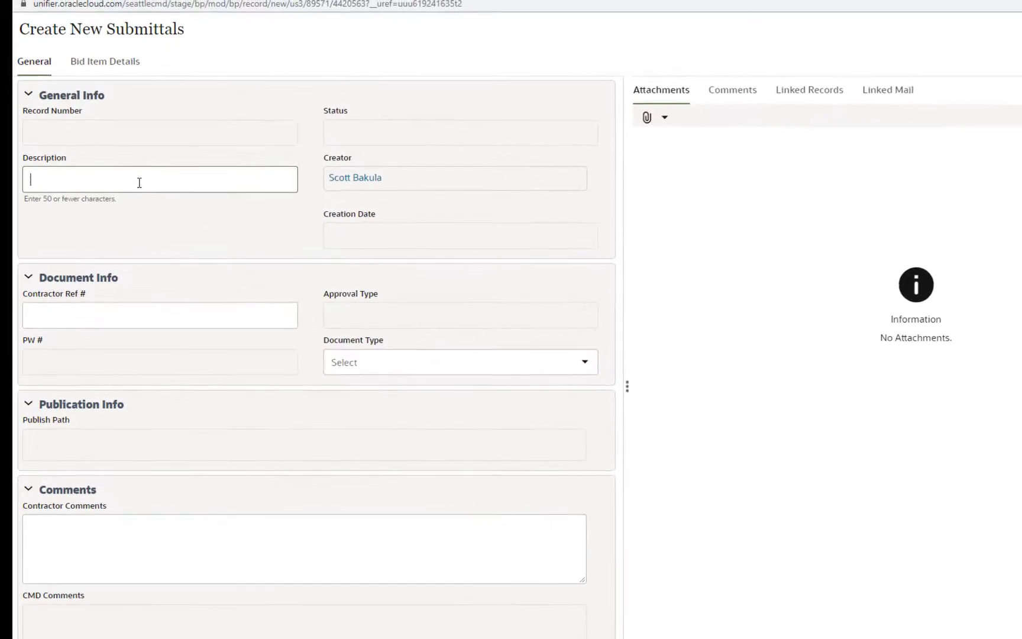
type("26 05 00")
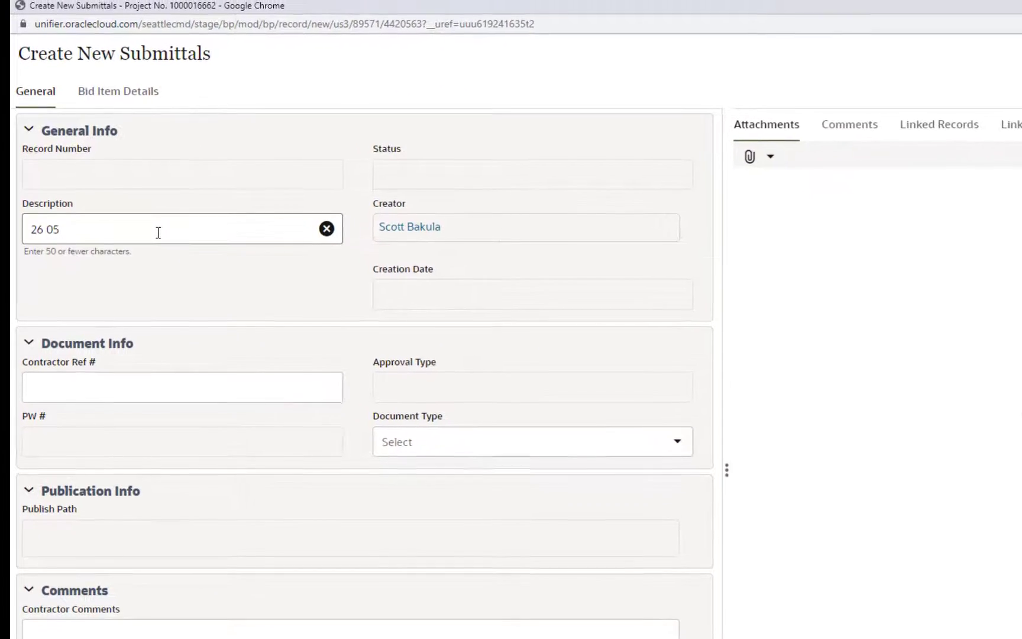
type("_CC_Power and Control Conductors")
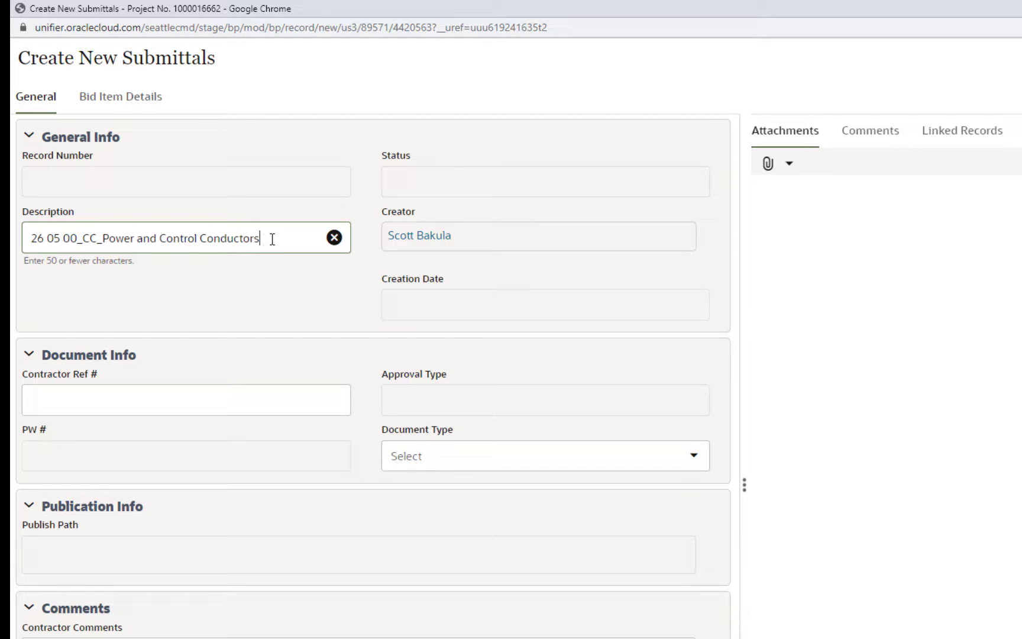
Copy the submittal's entire description text to the clipboard.
left_click_drag(272, 239, 31, 239)
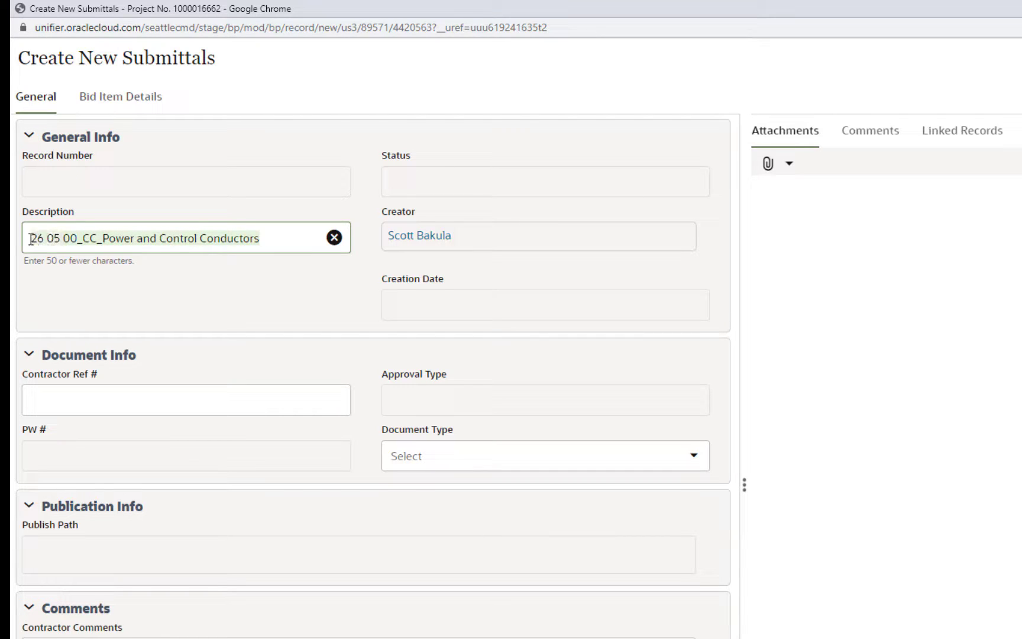
right_click(48, 239)
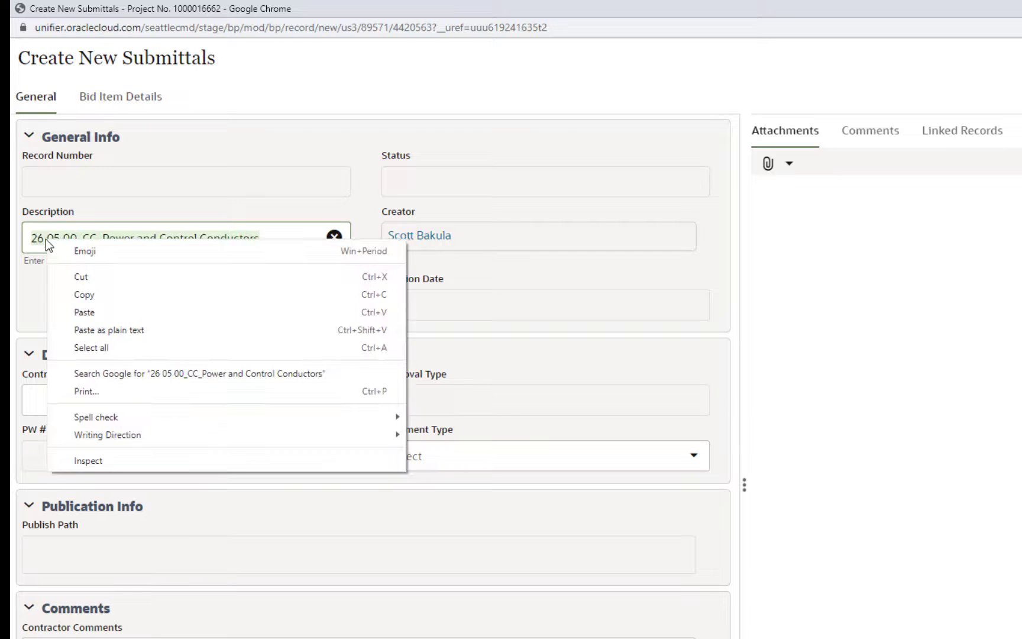
left_click(88, 294)
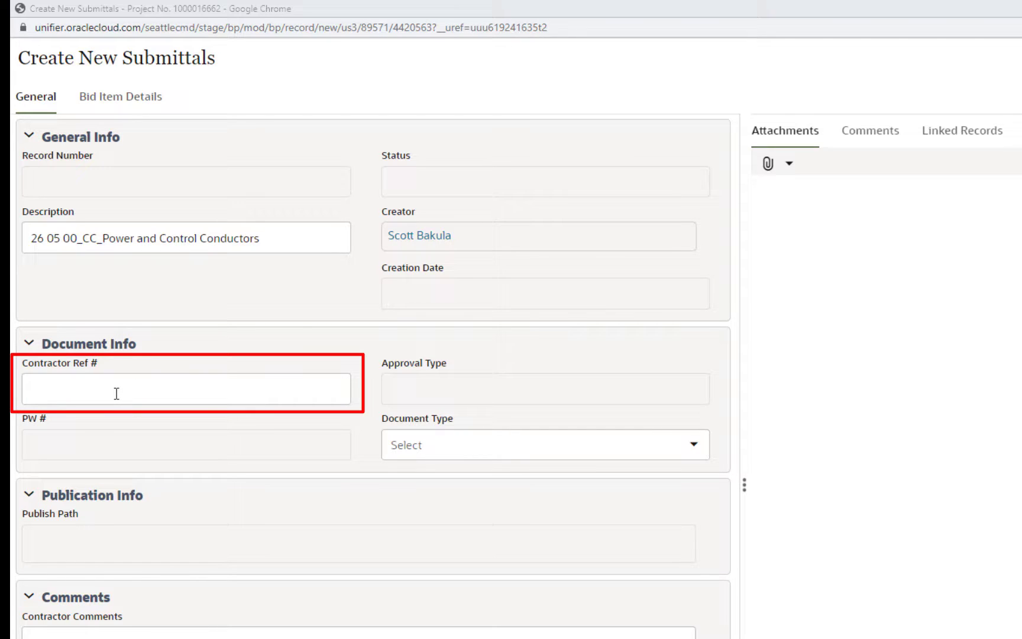
Leave the contractor reference number blank and set the document type to Catalog Cuts.
left_click(97, 389)
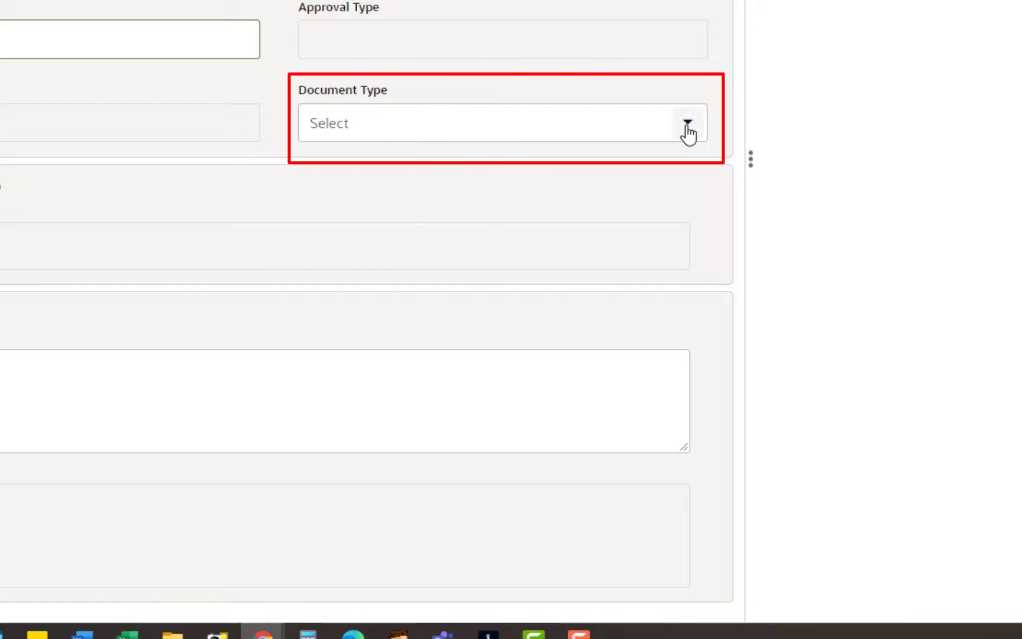
left_click(687, 131)
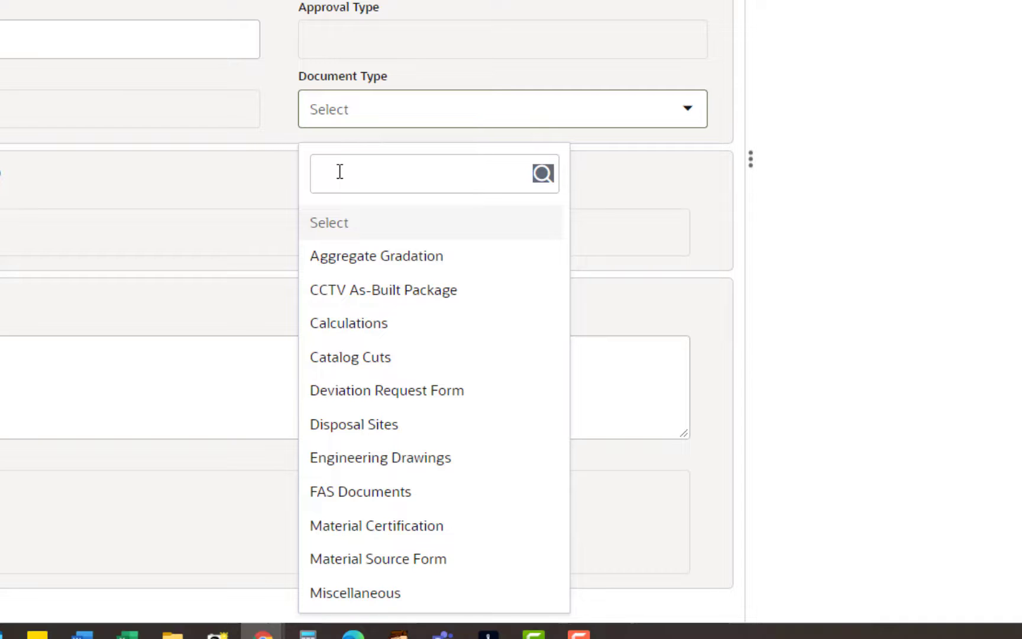
type("cat")
left_click(364, 212)
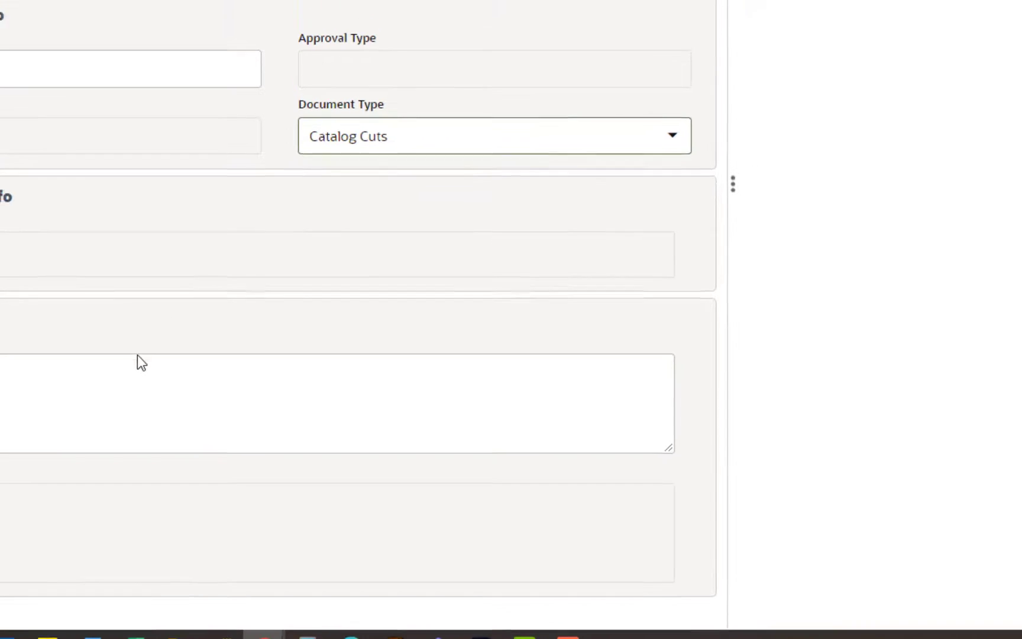
left_click(135, 359)
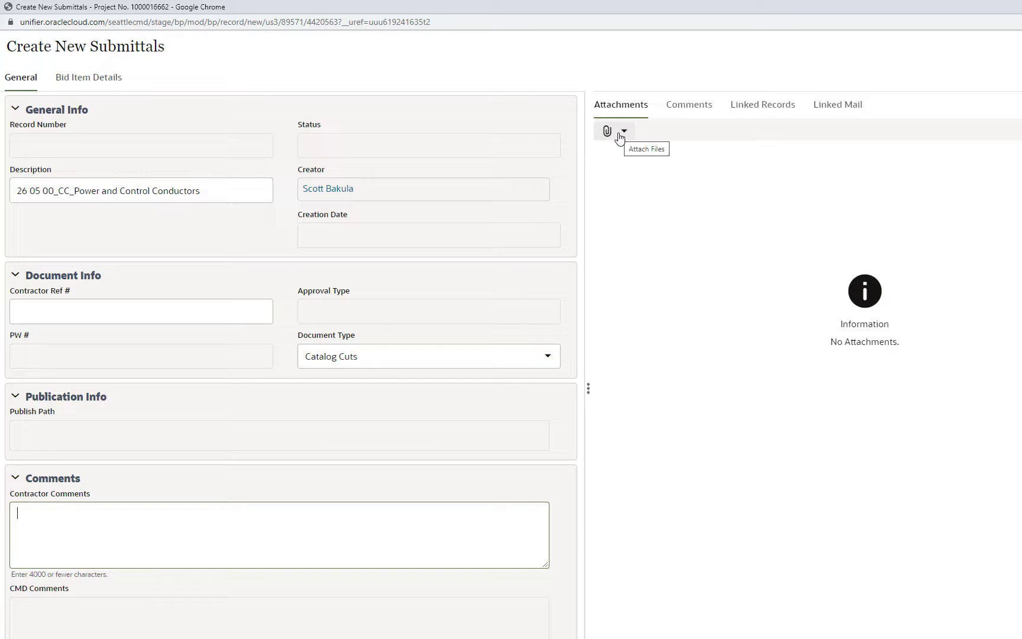
left_click(249, 426)
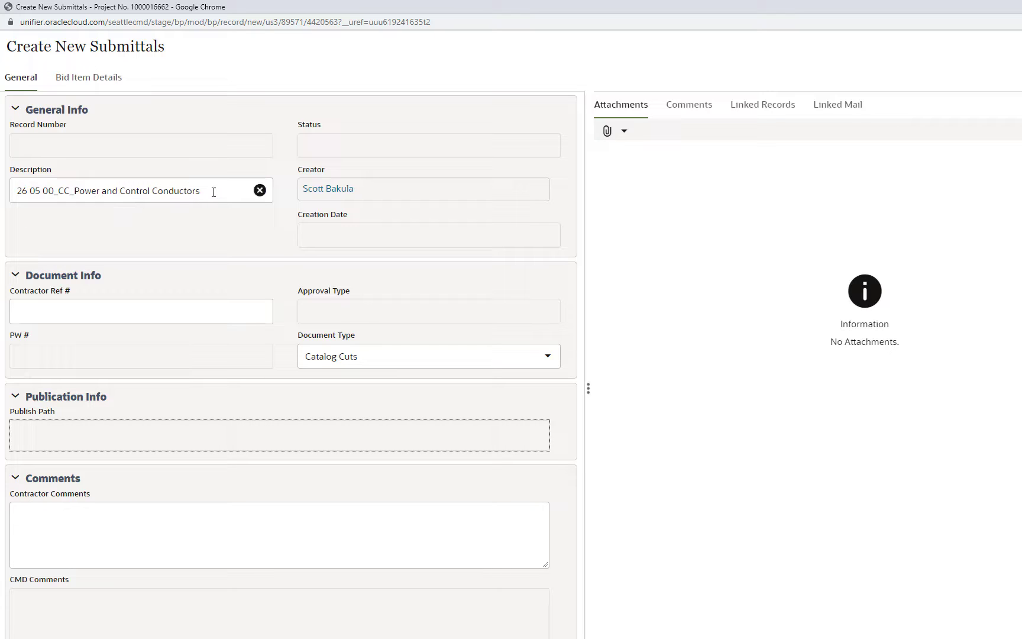
left_click(35, 305)
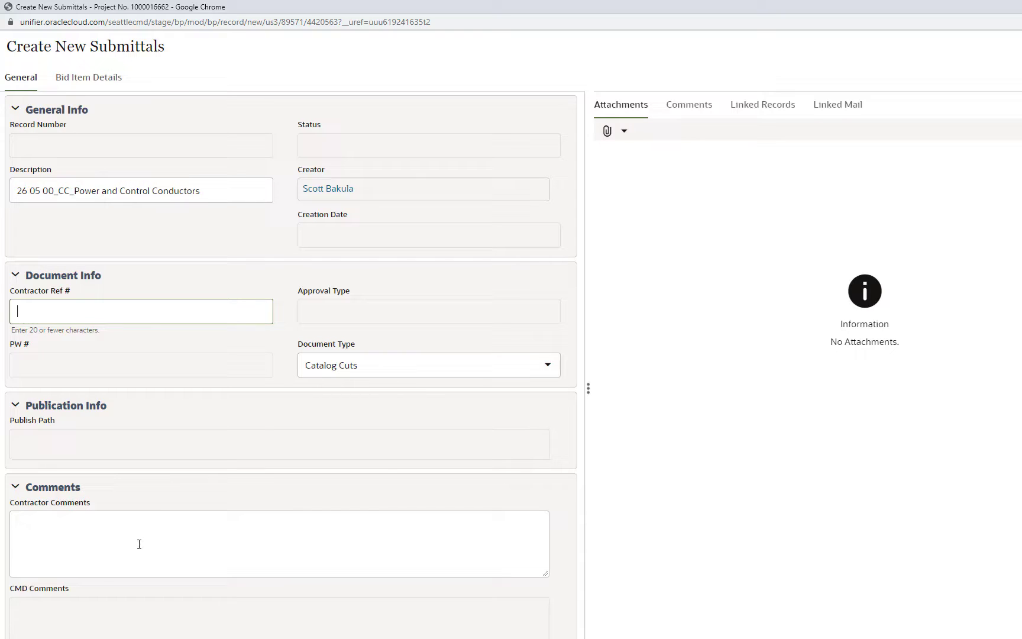
left_click(163, 536)
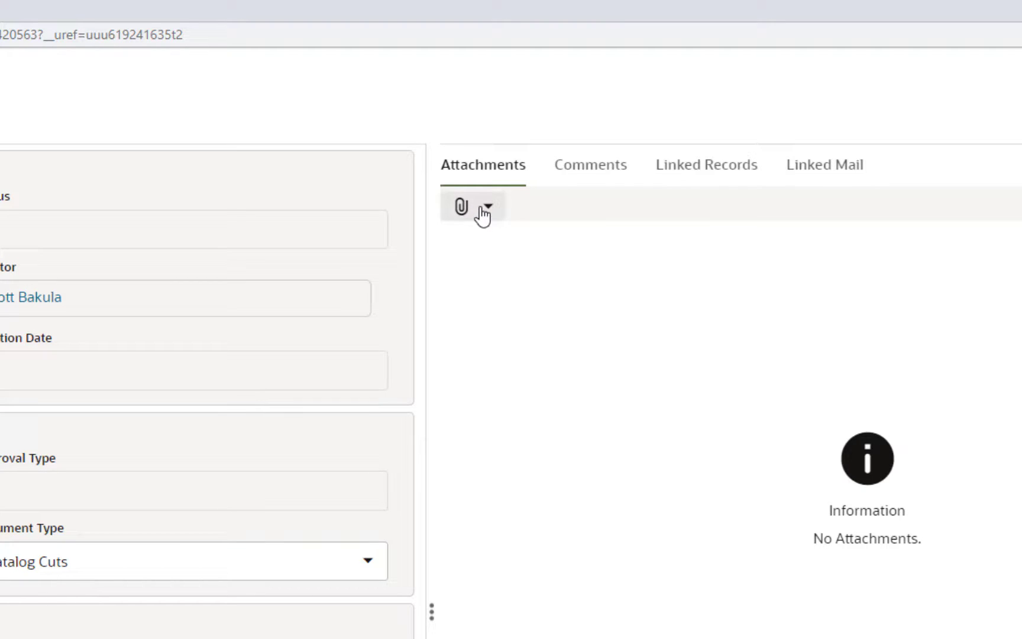
Open the upload window for attaching files from the computer and arrange it beside the test submittals folder window.
left_click(482, 208)
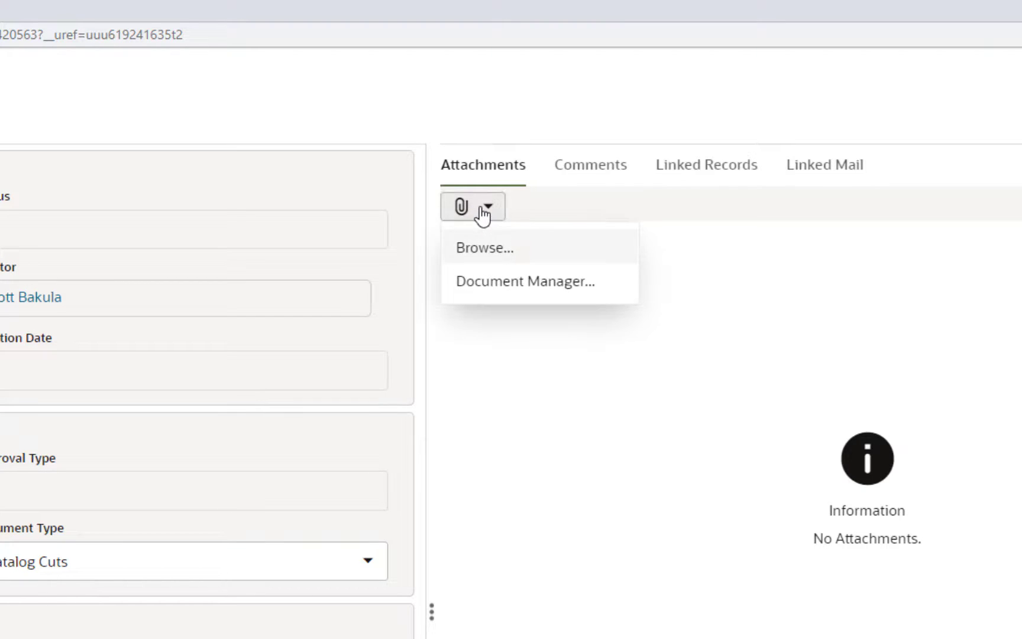
left_click(497, 249)
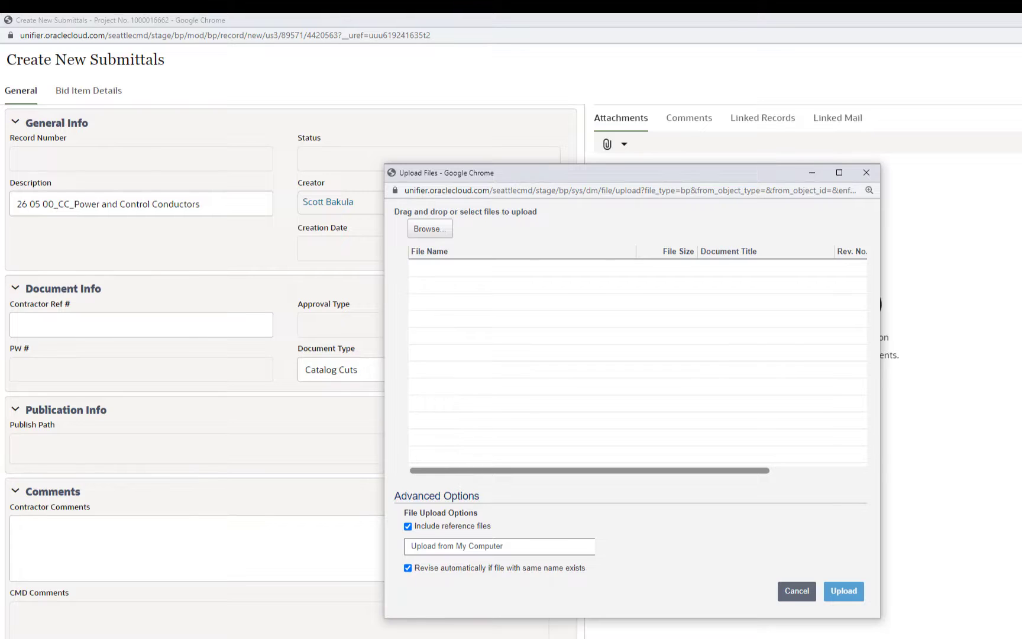
left_click_drag(1021, 111, 1005, 129)
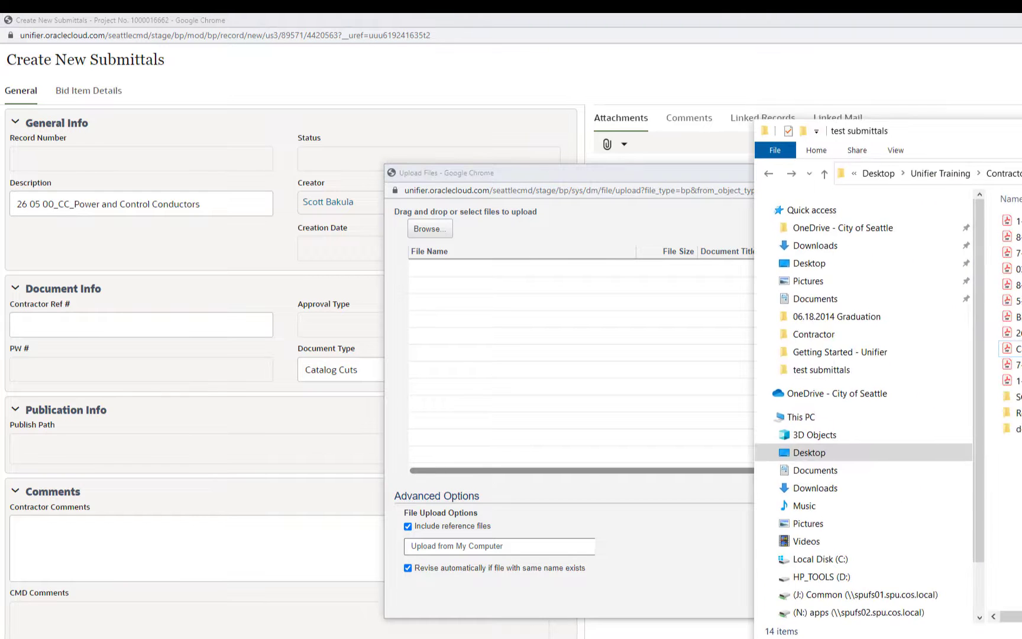
left_click_drag(601, 222, 414, 228)
left_click_drag(544, 172, 751, 133)
left_click_drag(313, 224, 417, 184)
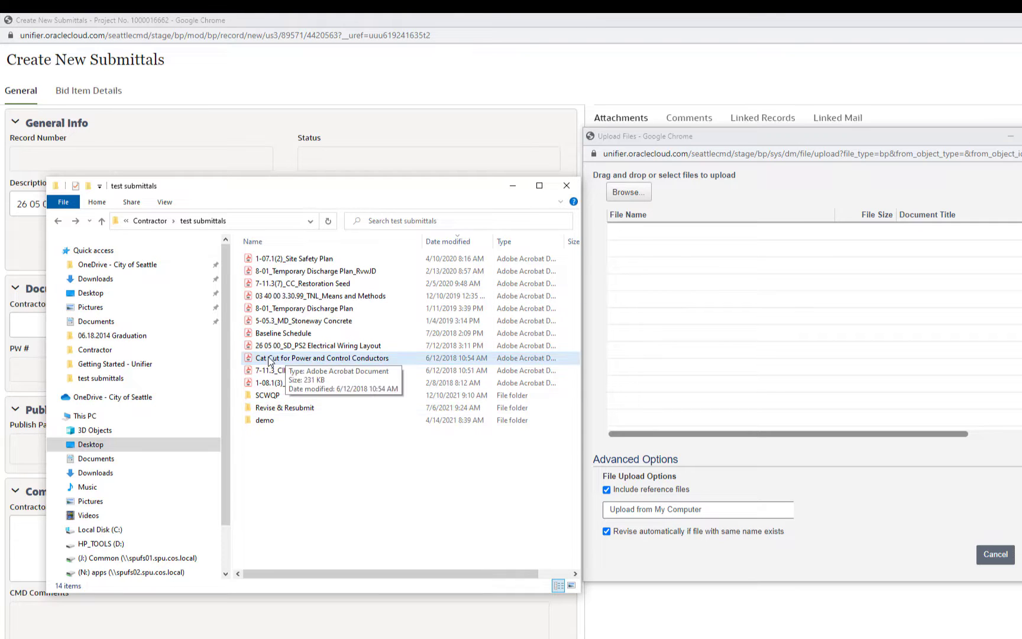
Rename the file "Cat Cut for Power and Control Conductors" with the copied description "26 05 00_CC_Power and Control Conductors".
left_click(314, 359)
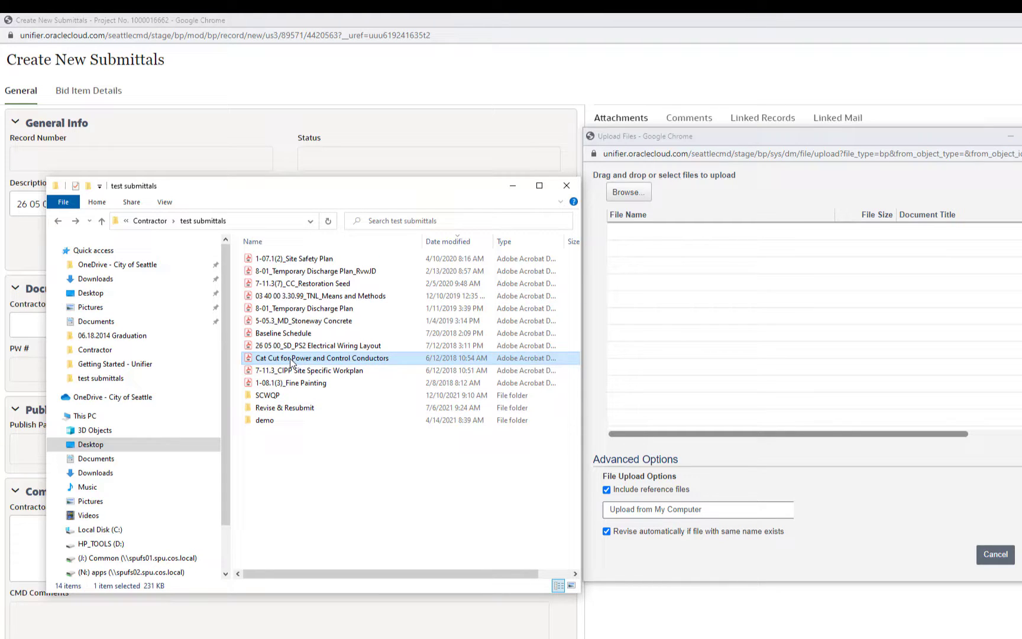
left_click(288, 359)
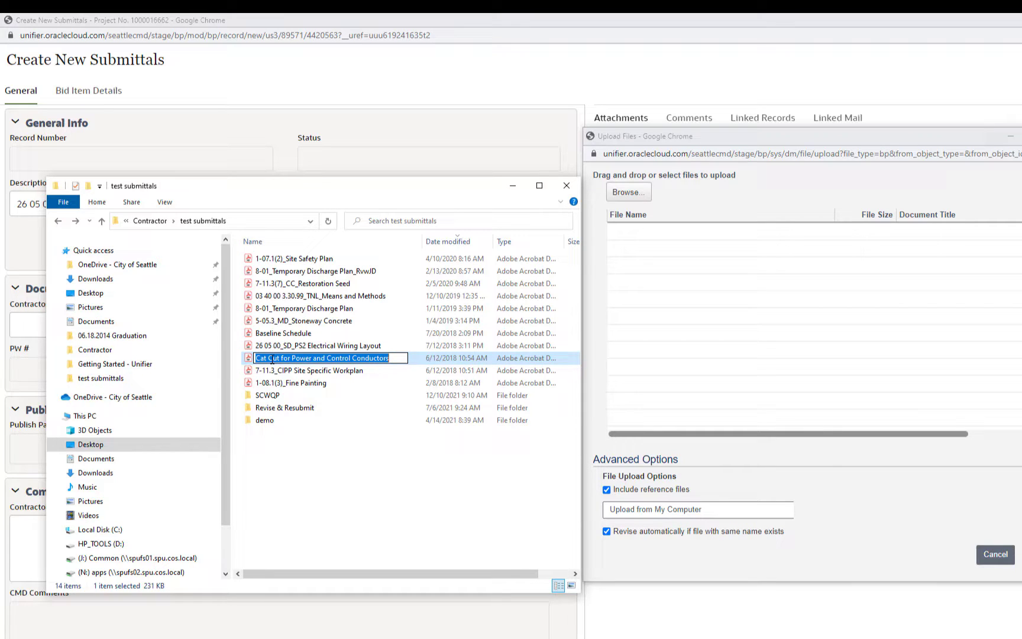
right_click(272, 359)
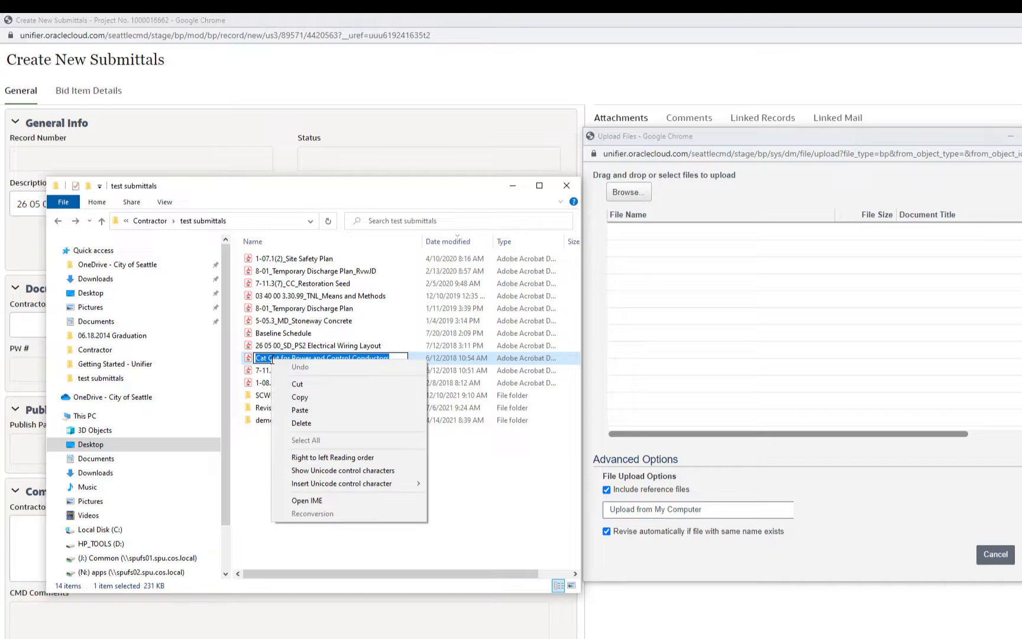
left_click(301, 410)
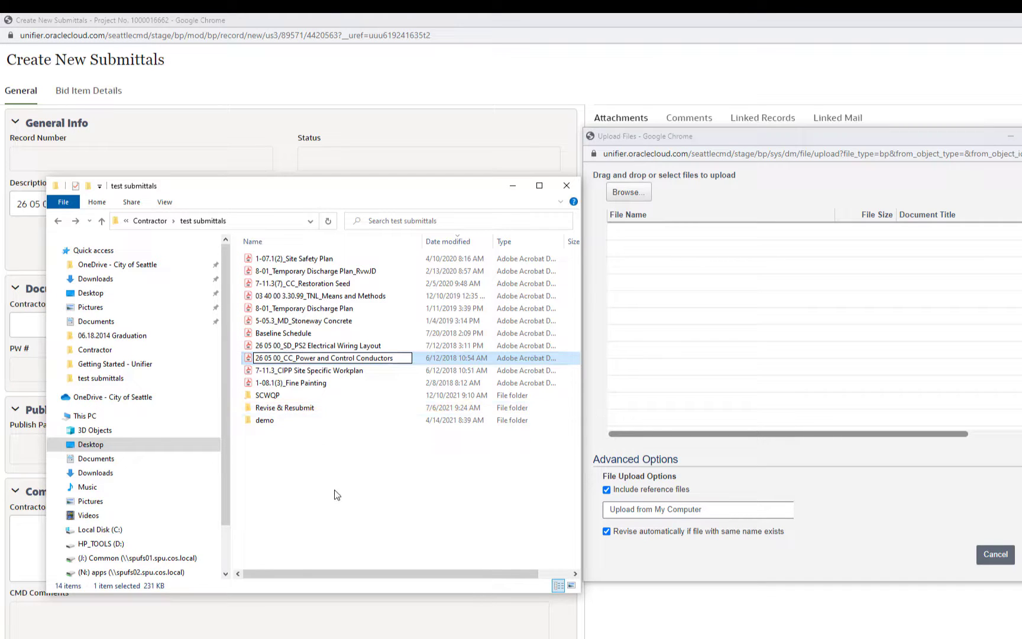
key("Return")
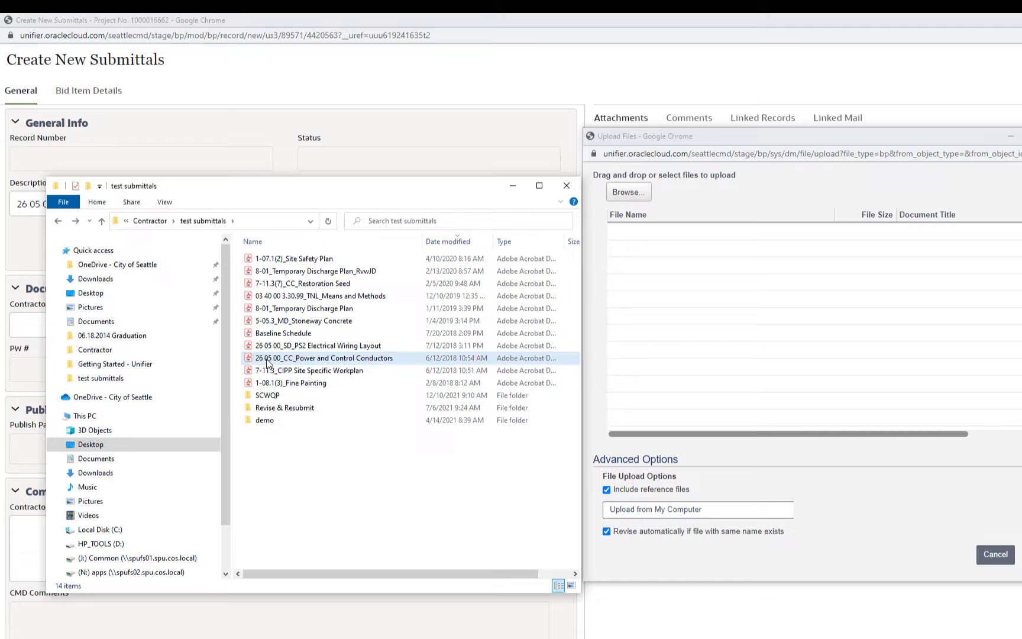
Upload the renamed 26 05 00_CC_Power and Control Conductors PDF to the submittal and widen the attachment Name column to fit.
left_click_drag(268, 363, 680, 299)
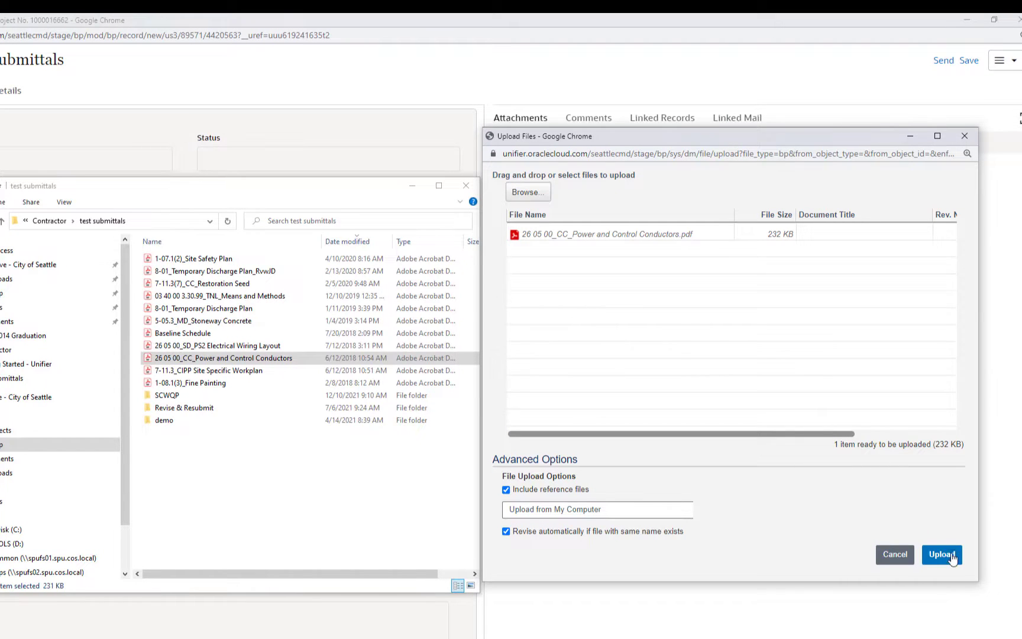
left_click(946, 556)
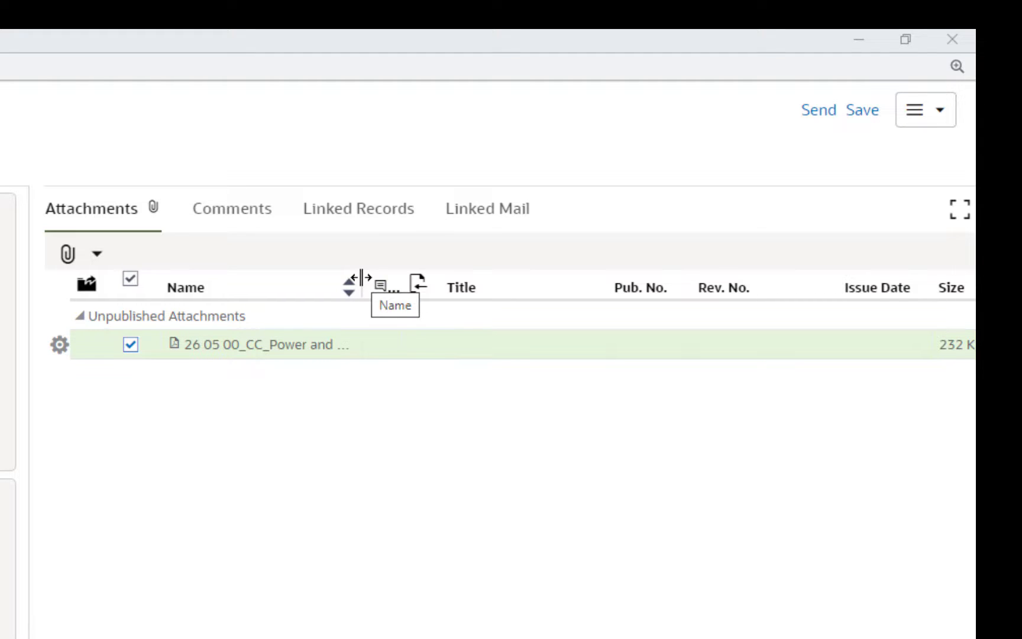
double_click(362, 277)
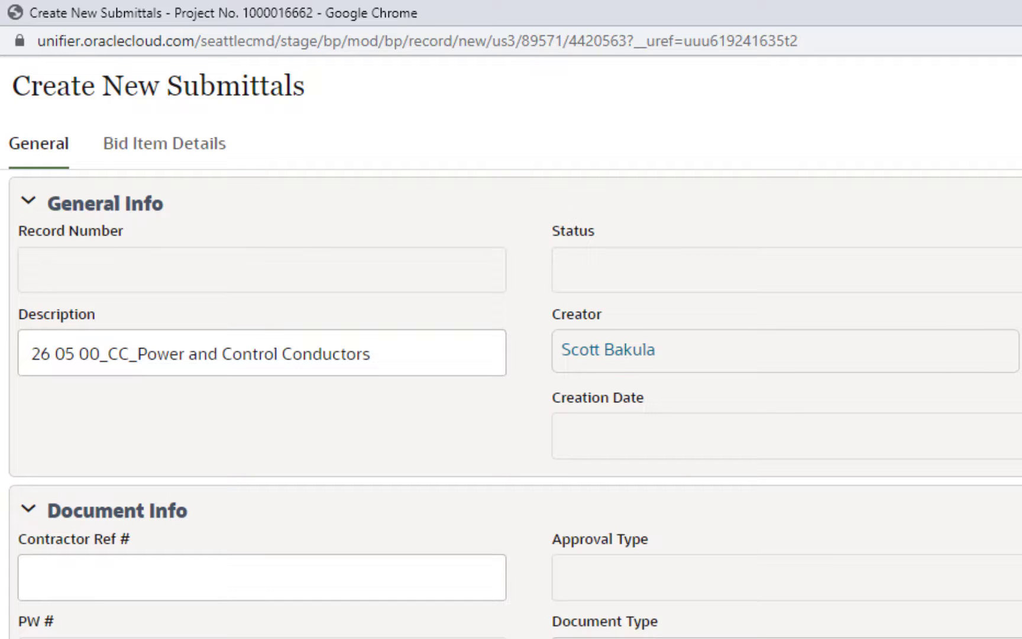
Add a line to the submittal's bid item details, keeping the short description Document Metadata and leaving the bid form item blank.
left_click(177, 152)
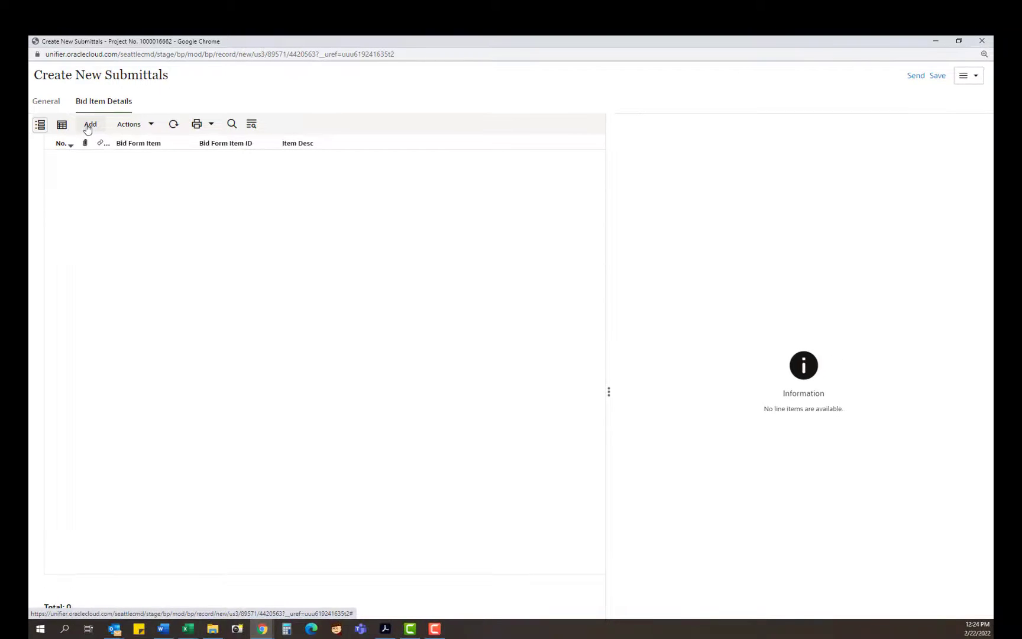
left_click(89, 126)
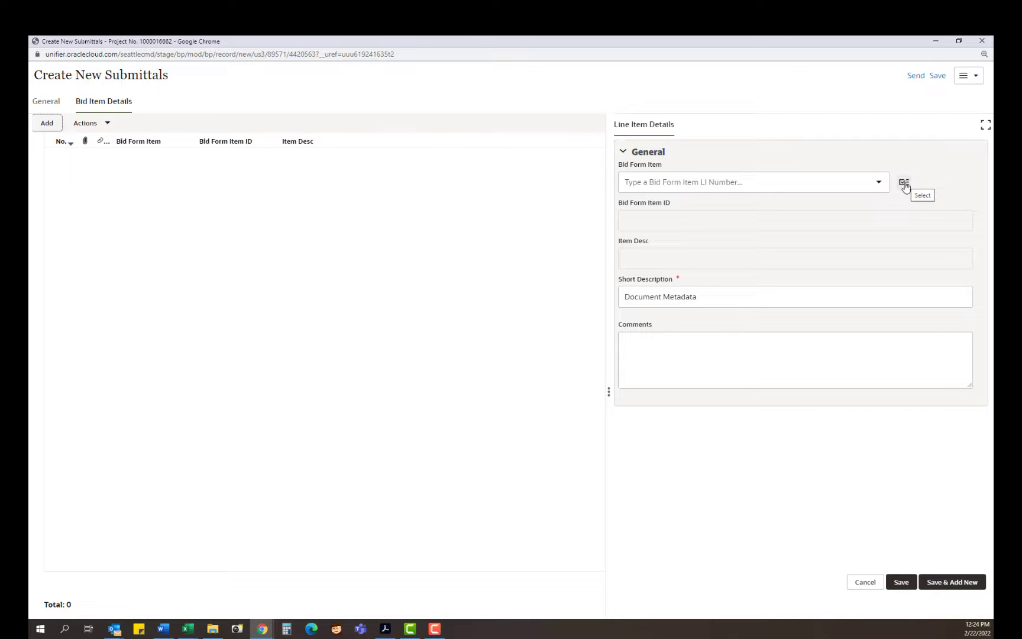
left_click(902, 582)
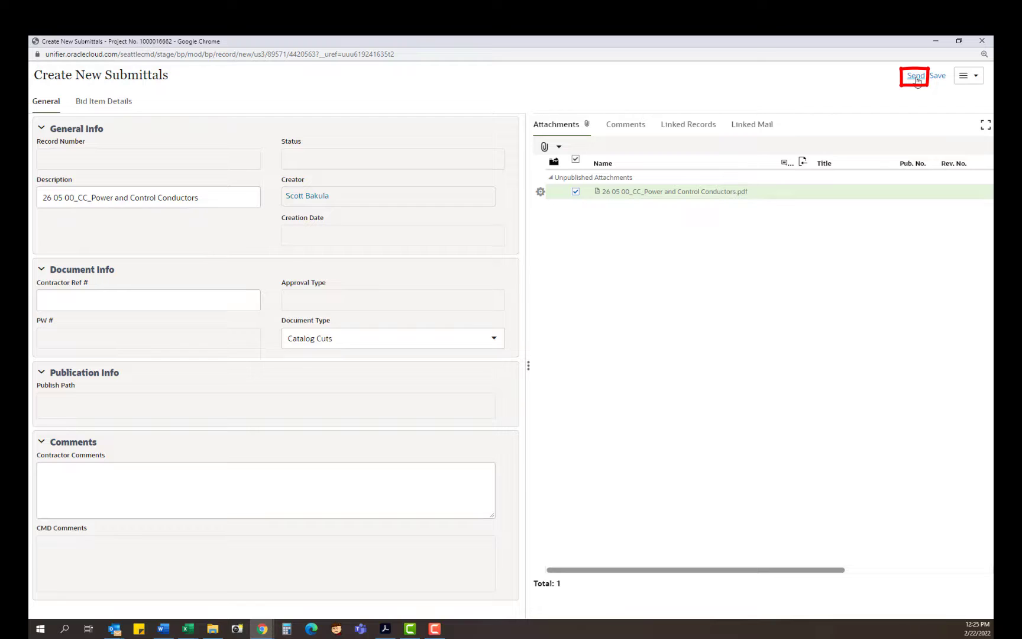
Send the submittal with the workflow action Route and dismiss the creation notification.
left_click(917, 77)
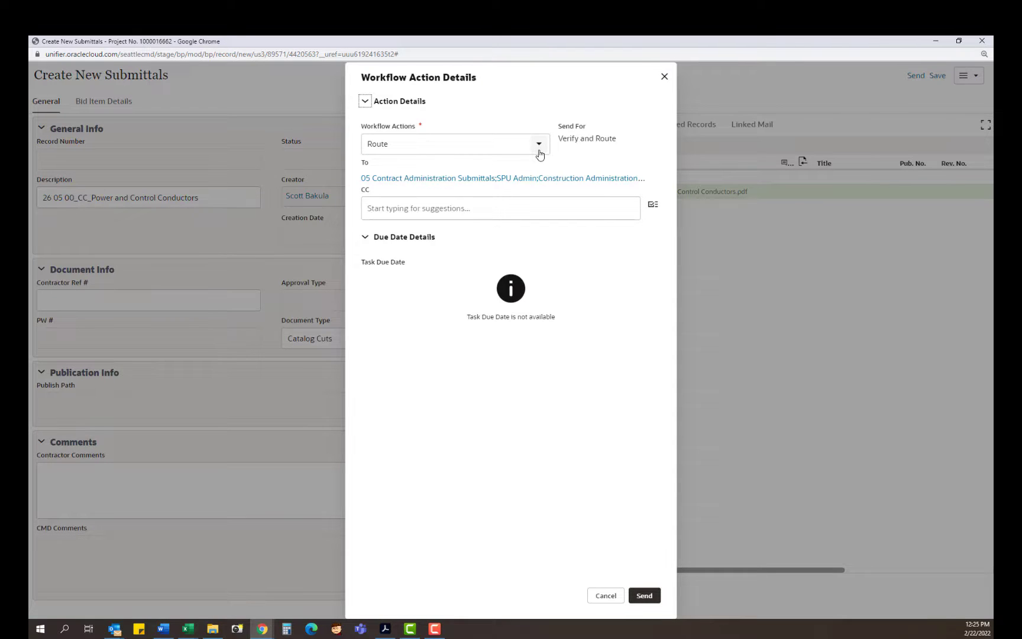
left_click(539, 152)
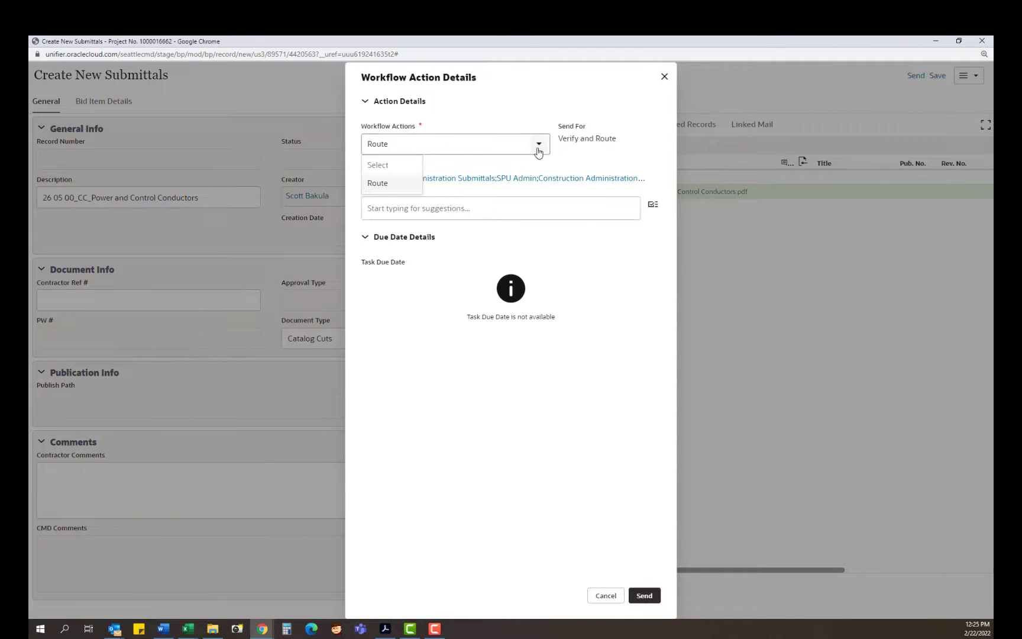
left_click(539, 149)
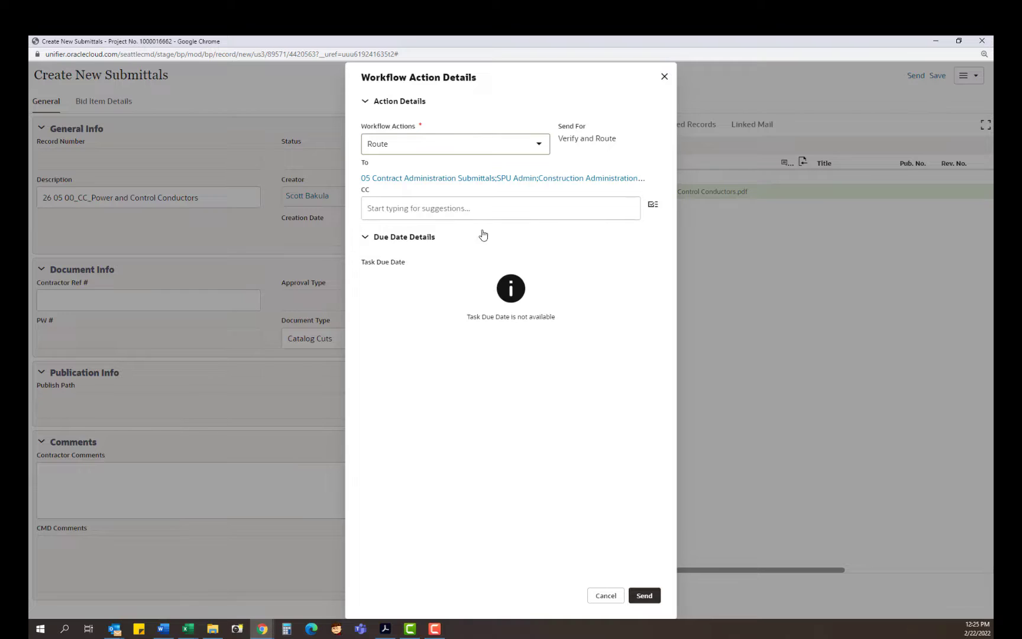
left_click(644, 595)
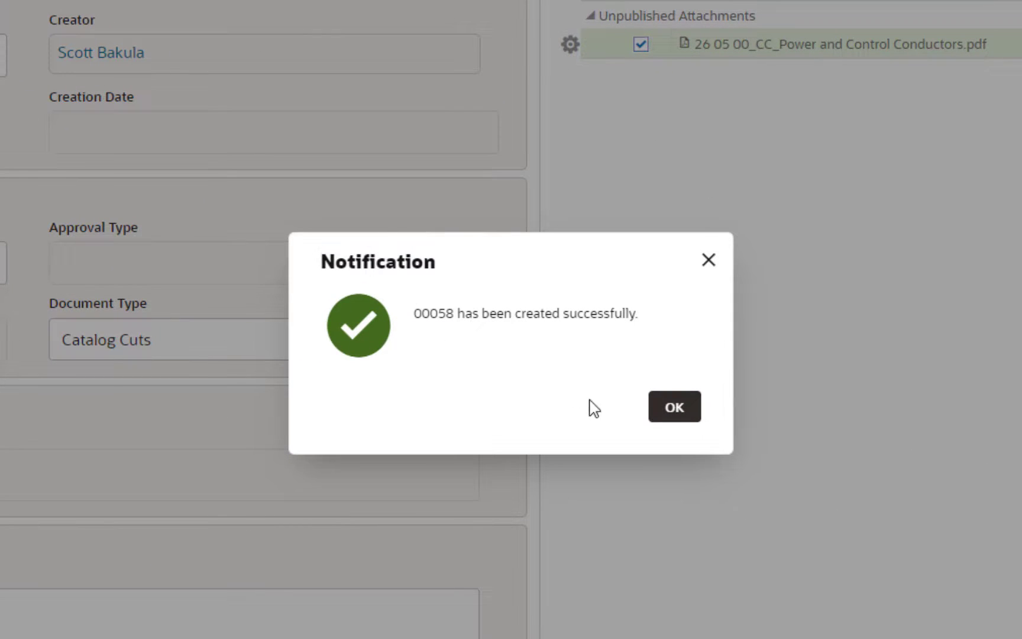
left_click(678, 411)
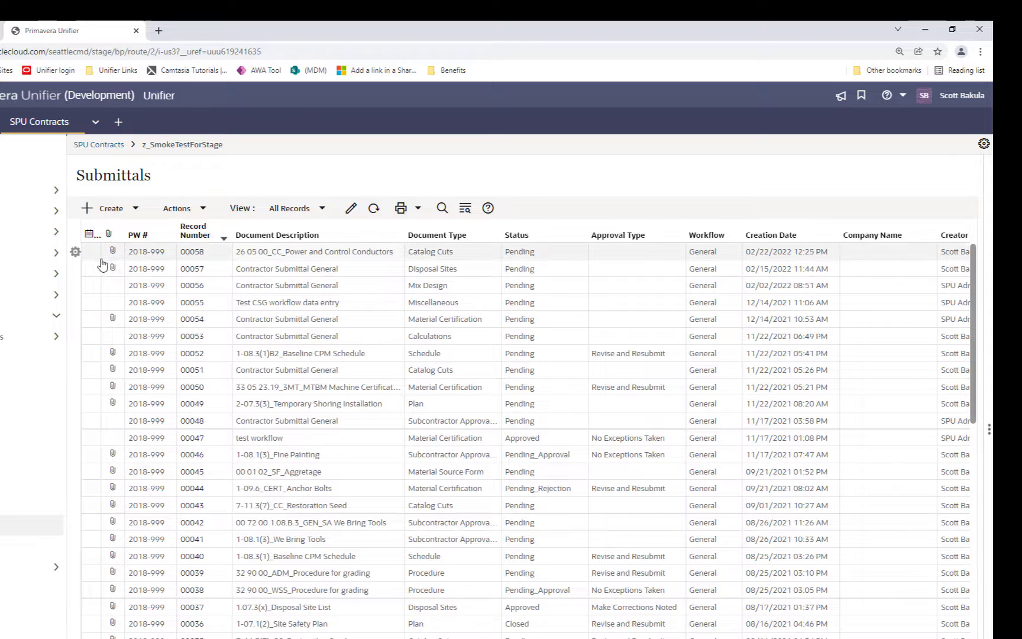
Inspect the newly created submittal's record details, the workflow progress of each step, and the attachment's full file name in the preview.
left_click(881, 259)
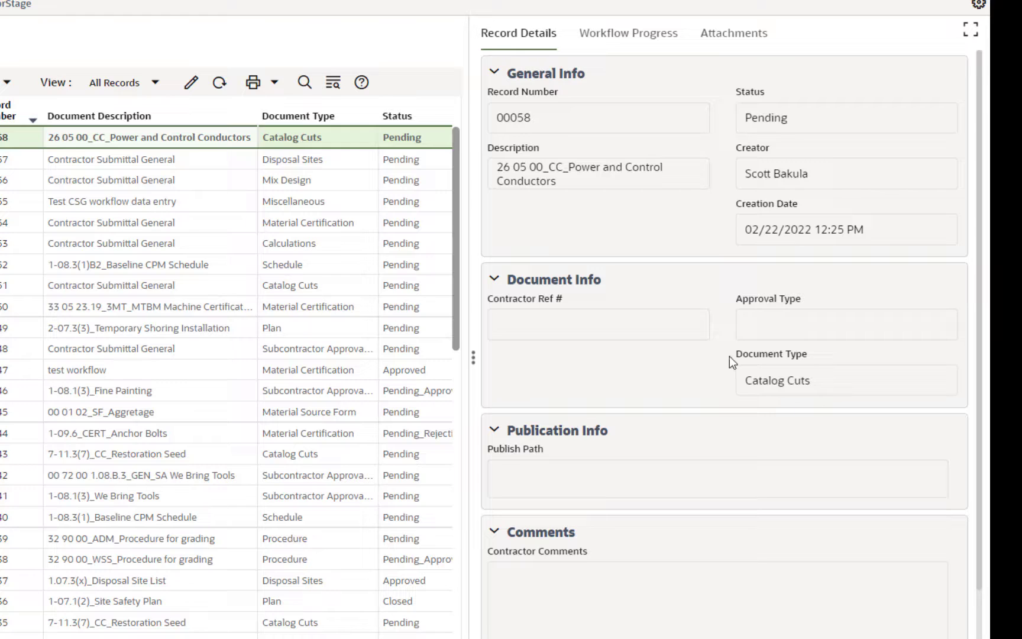
left_click(627, 42)
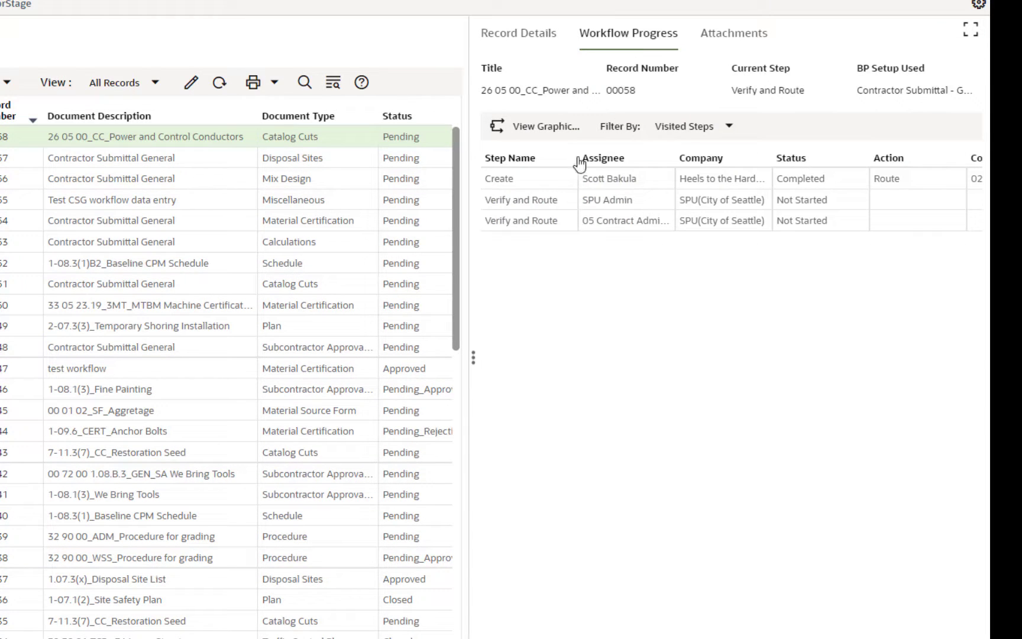
left_click(807, 182)
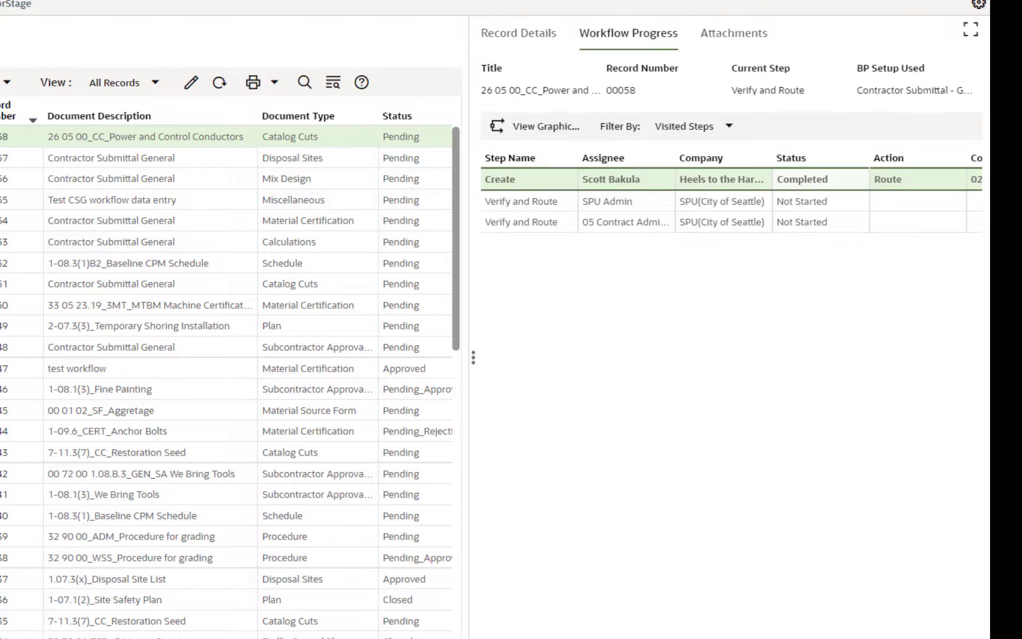
scroll(732, 195, "right", 3)
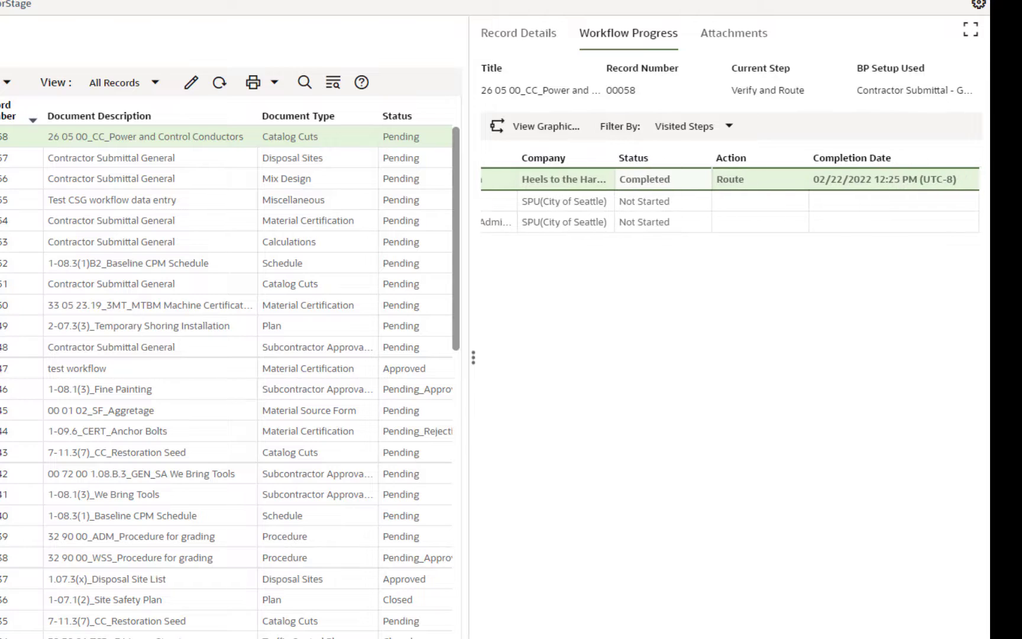
scroll(731, 193, "left", 3)
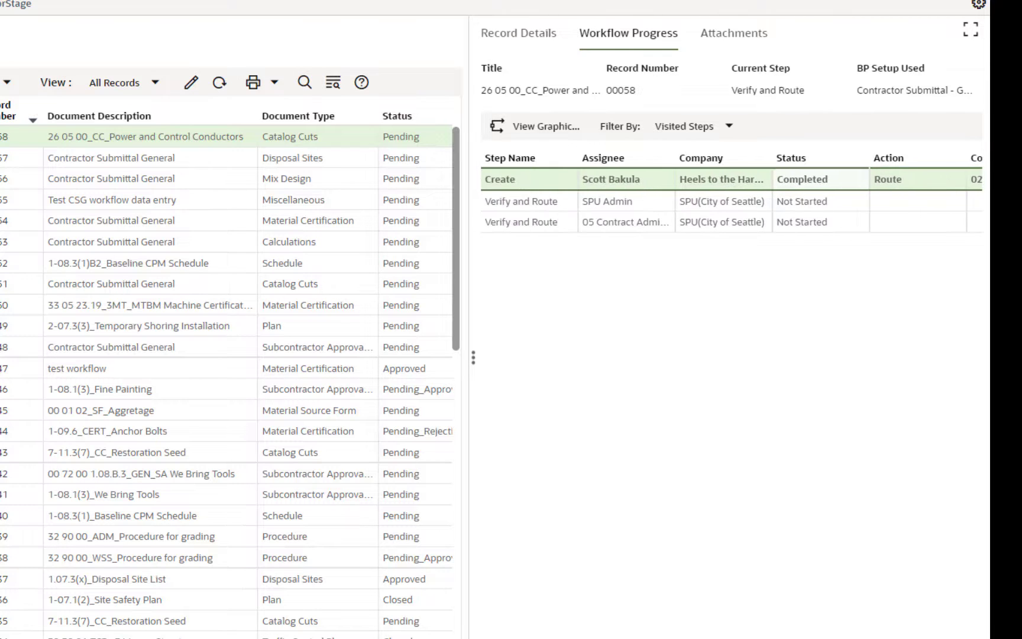
left_click(907, 203)
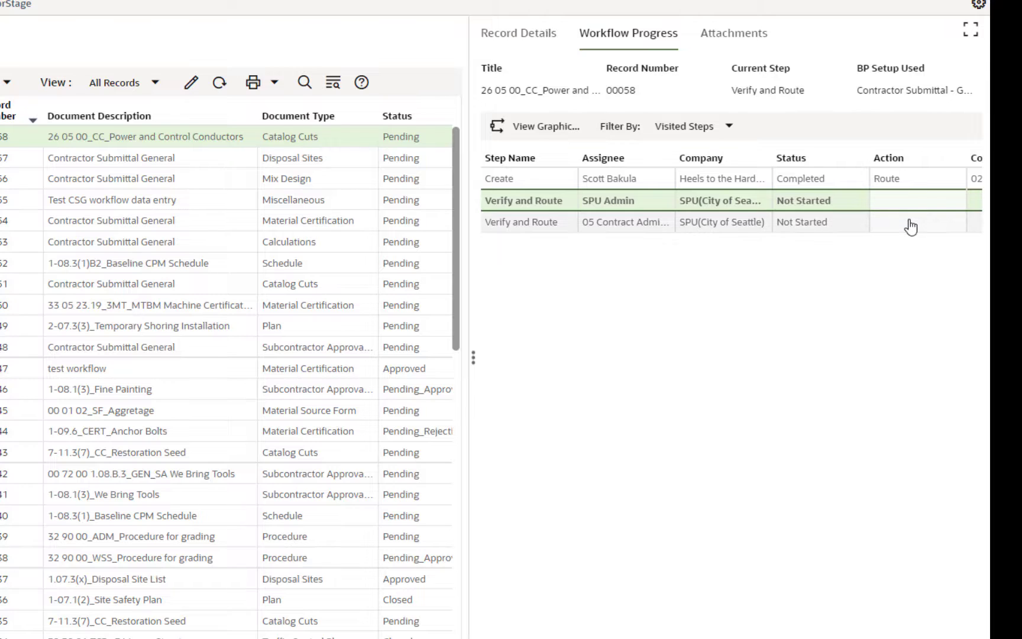
left_click(910, 226)
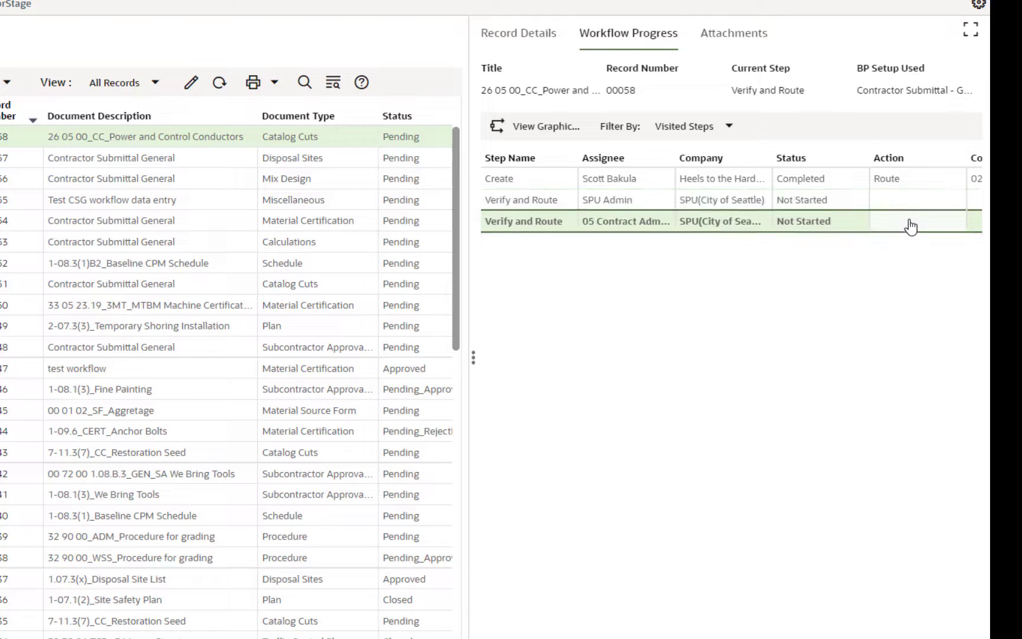
left_click(632, 204)
left_click(620, 226)
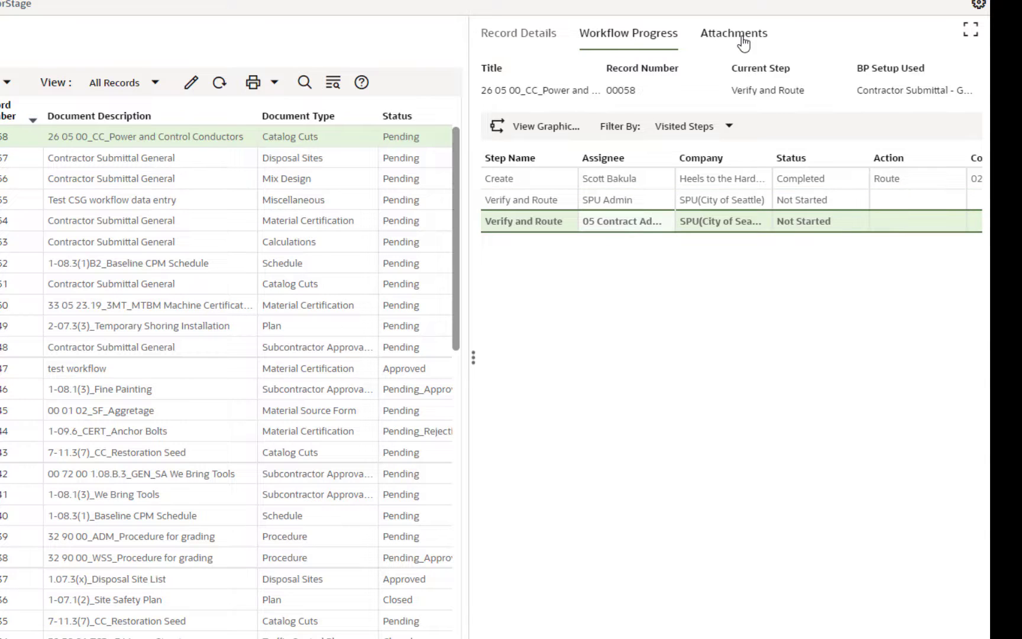
left_click(743, 42)
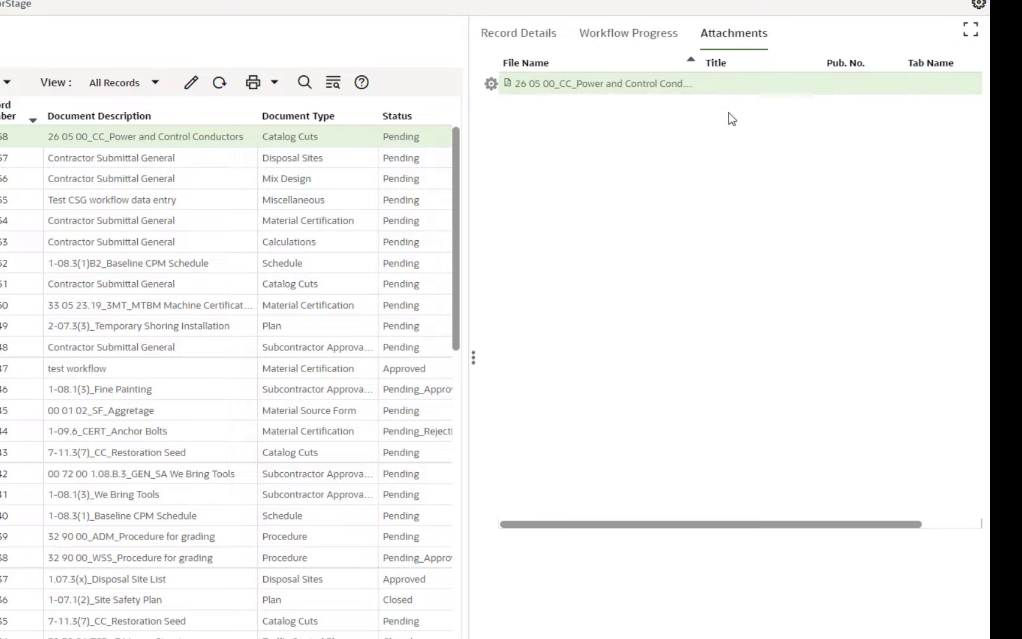
double_click(693, 62)
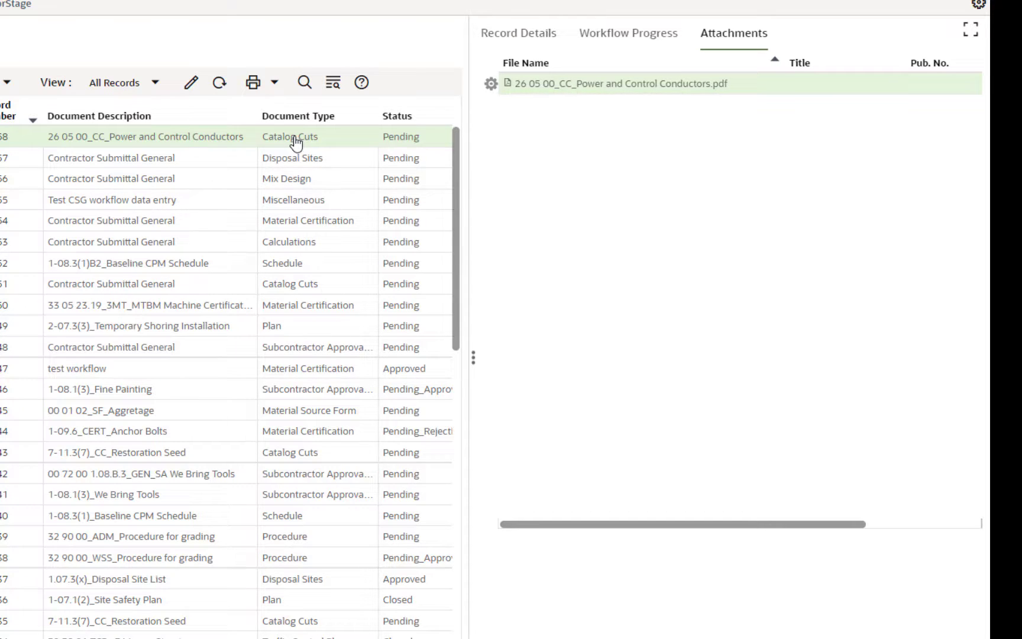
Open the full record of the power and control conductors submittal, close it, and collapse the preview beside the submittals log.
double_click(296, 142)
left_click_drag(454, 53, 287, 53)
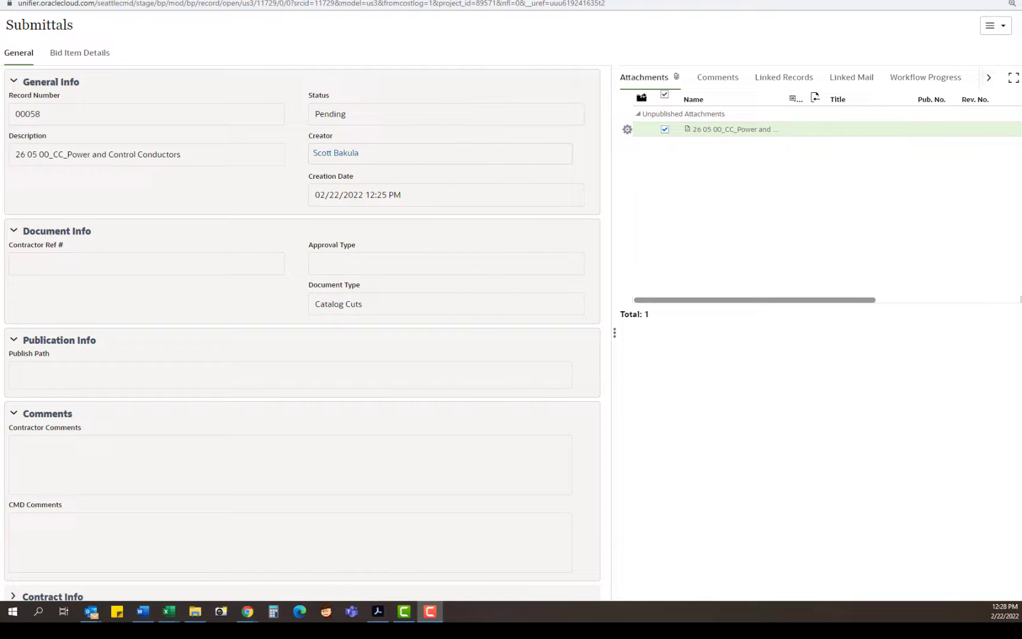
key("ctrl+w")
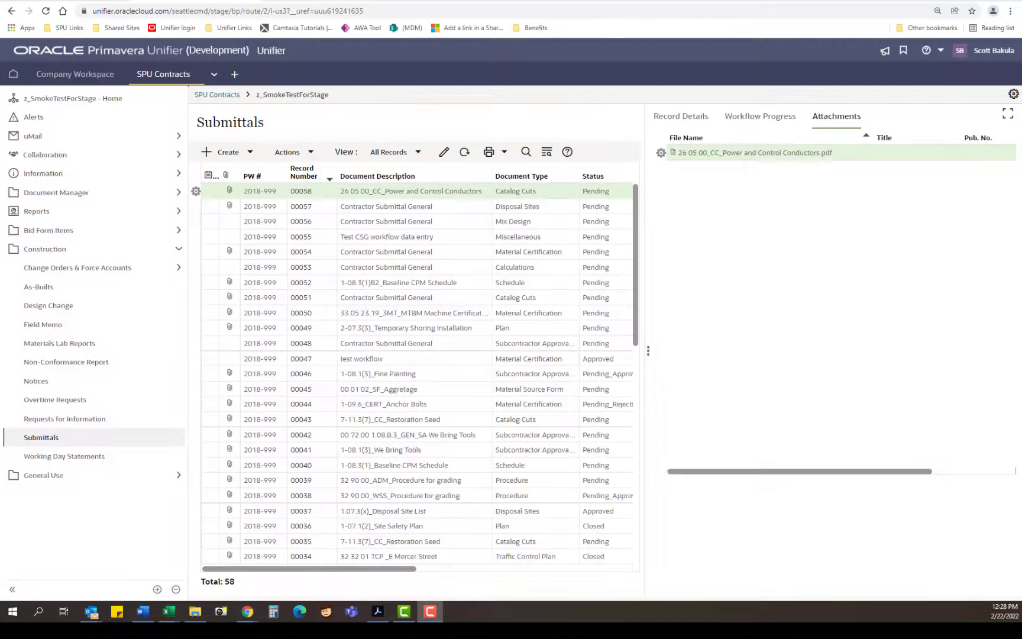
left_click(649, 355)
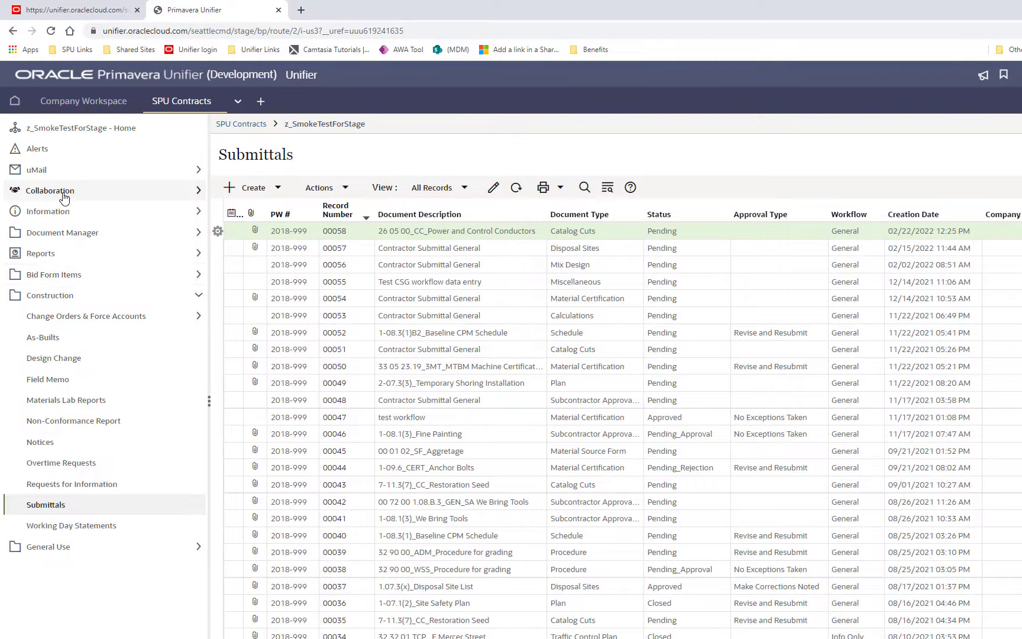
Open the project's collaboration tasks and sort them by record number in ascending order.
left_click(199, 190)
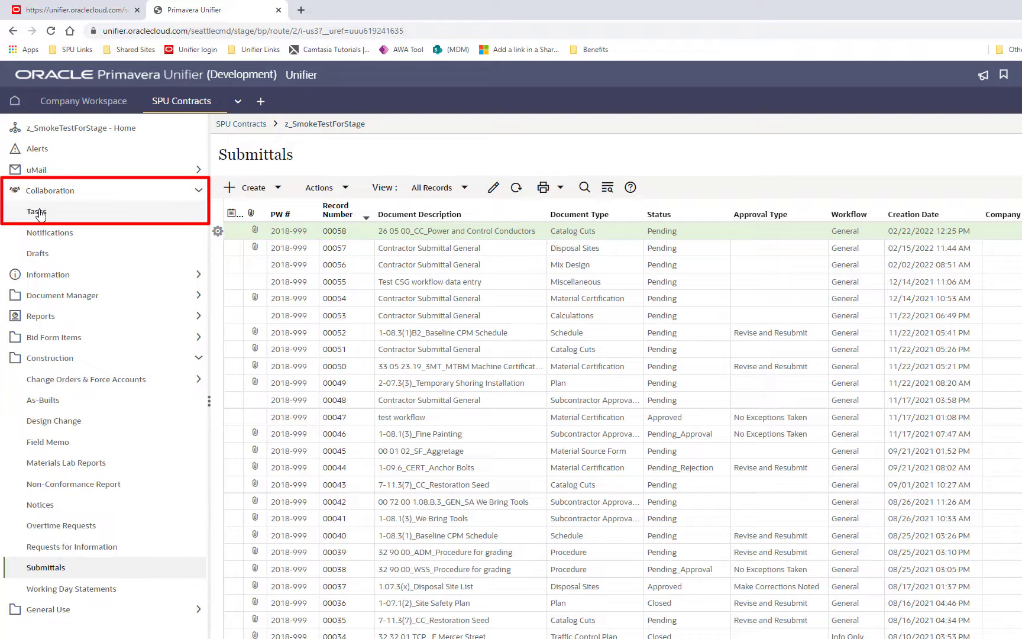
left_click(36, 212)
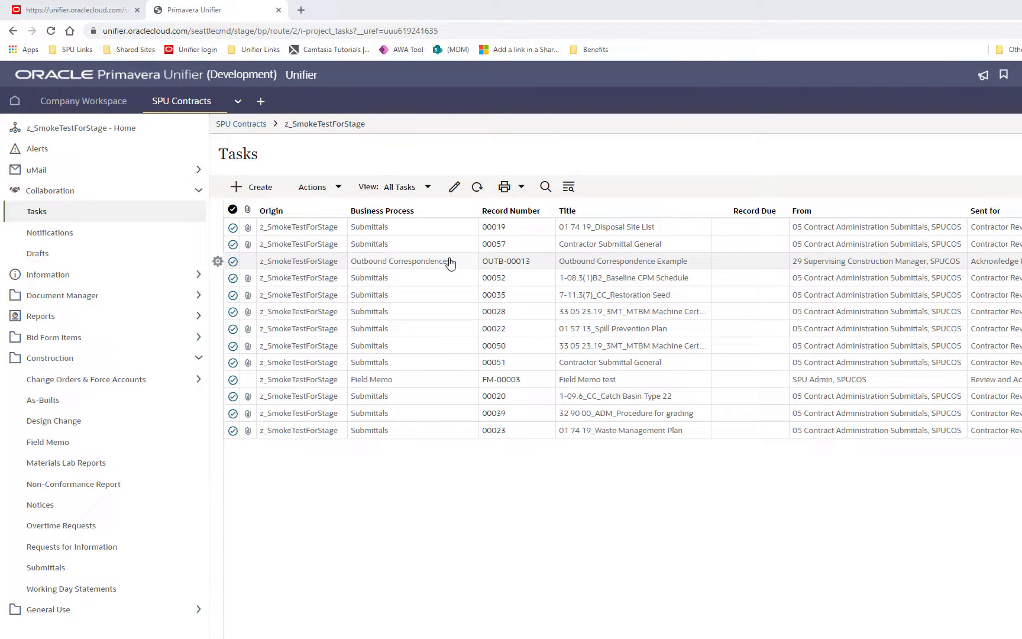
left_click(400, 212)
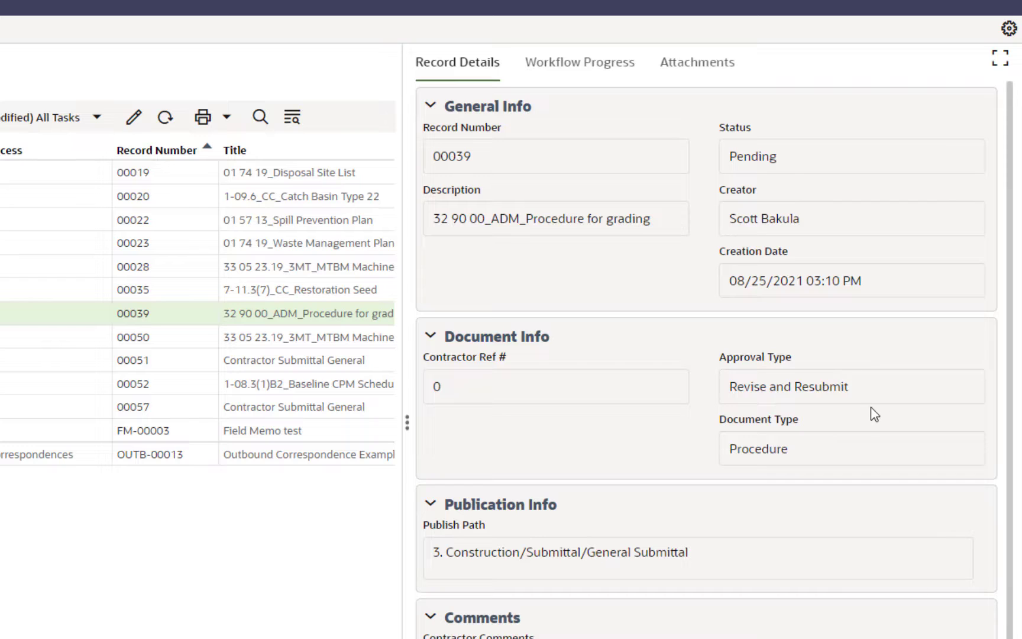
View the attachments of the "32 90 00_ADM_Procedure for grading" task, widen the file name column, and select the reviewed _RvwJD PDF.
left_click(701, 70)
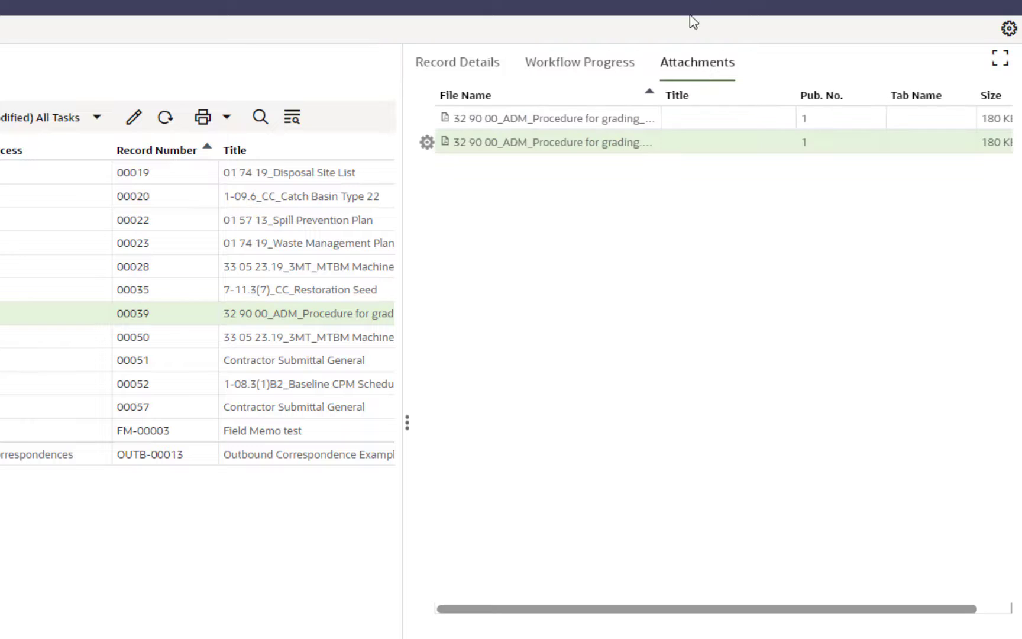
double_click(660, 84)
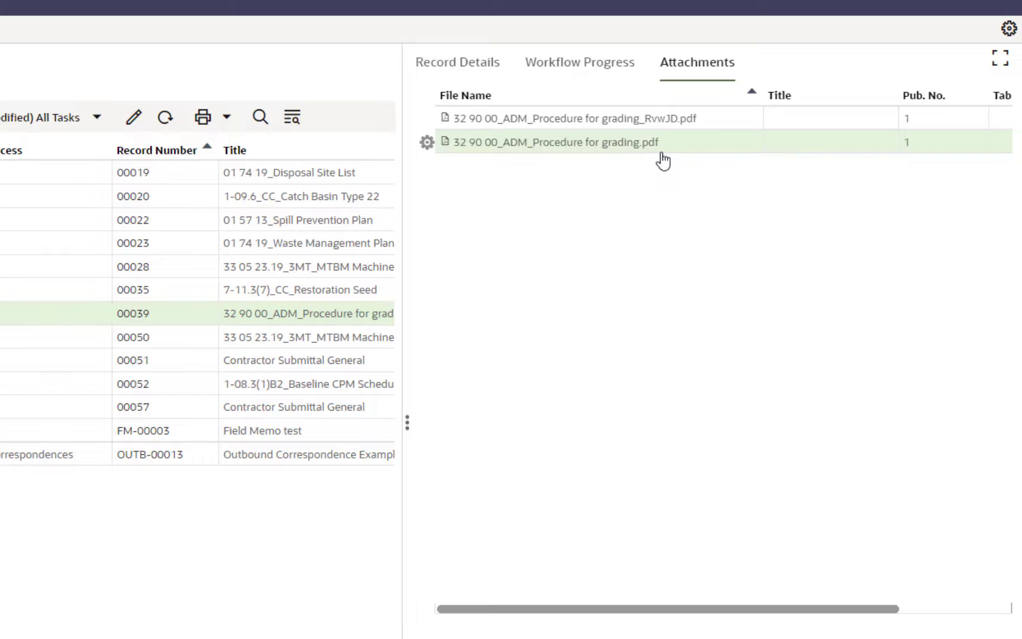
left_click(717, 122)
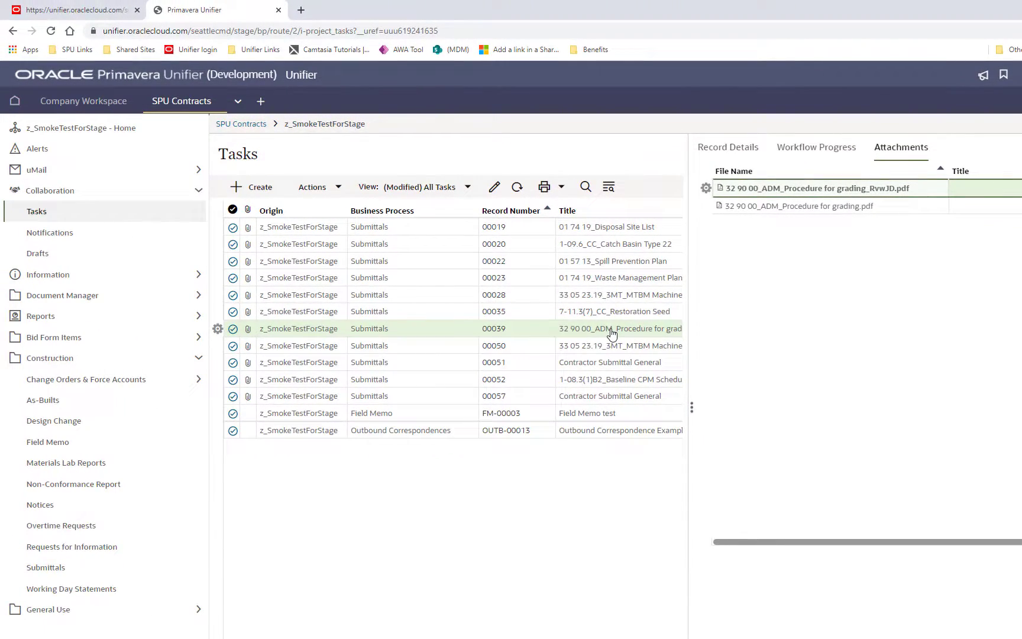
Open the full record of the "32 90 00_ADM_Procedure for grading" task and bring up the actions for its reviewed _RvwJD attachment.
double_click(612, 335)
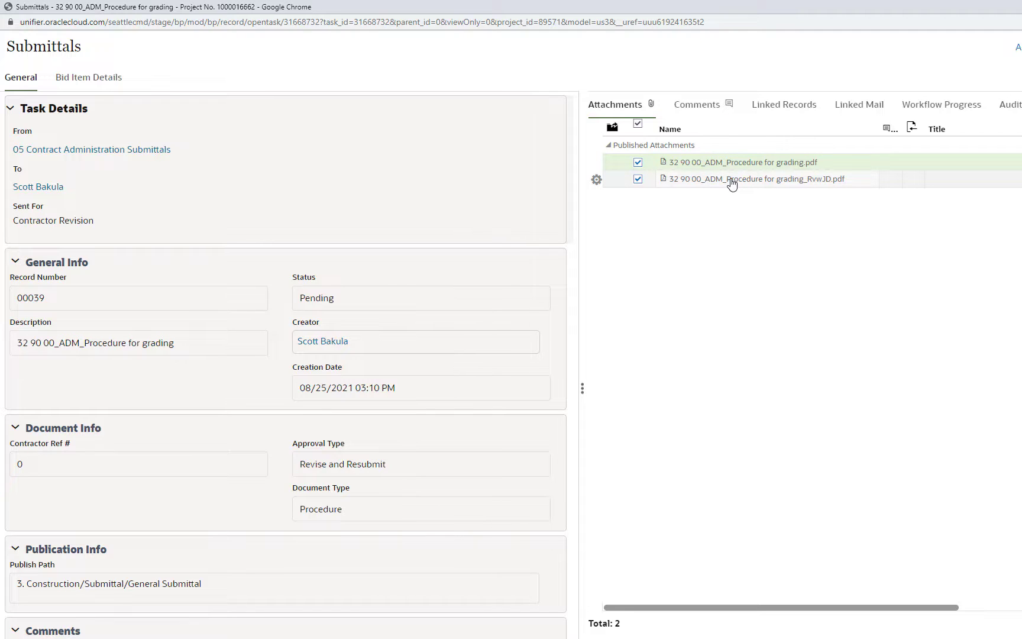
left_click(597, 184)
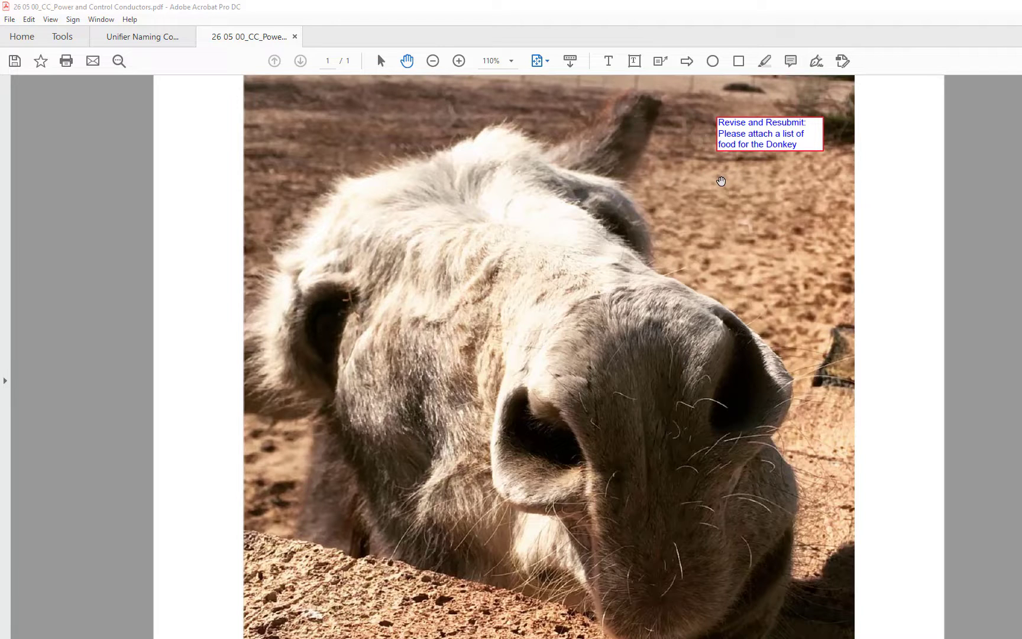
In Acrobat, add a text box below the reviewer's note reading "Donkey will be eating Lemons and Limes from the backyard.".
left_click(763, 210)
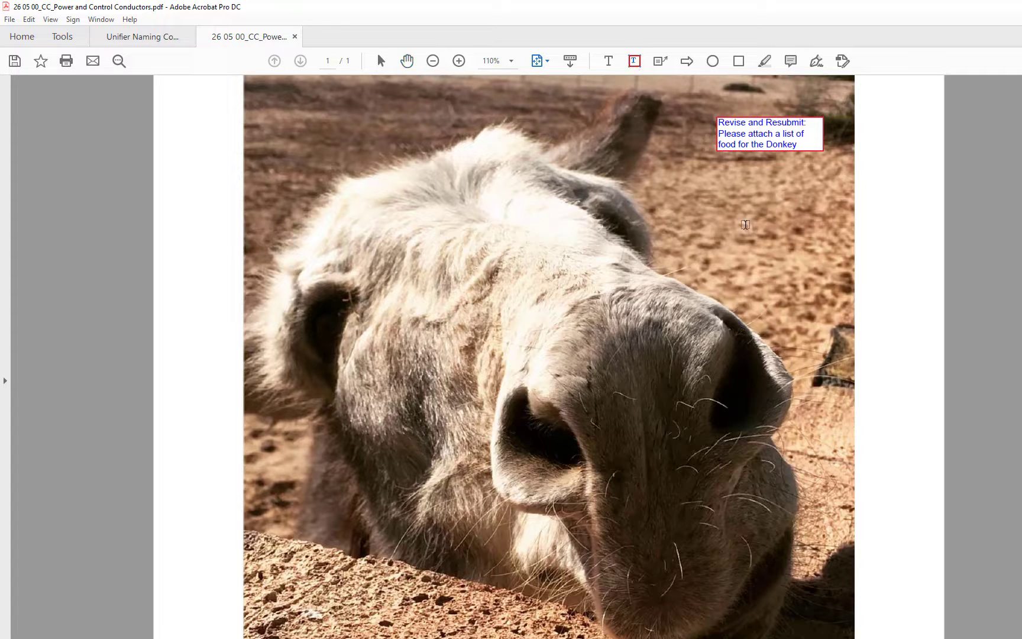
left_click(702, 181)
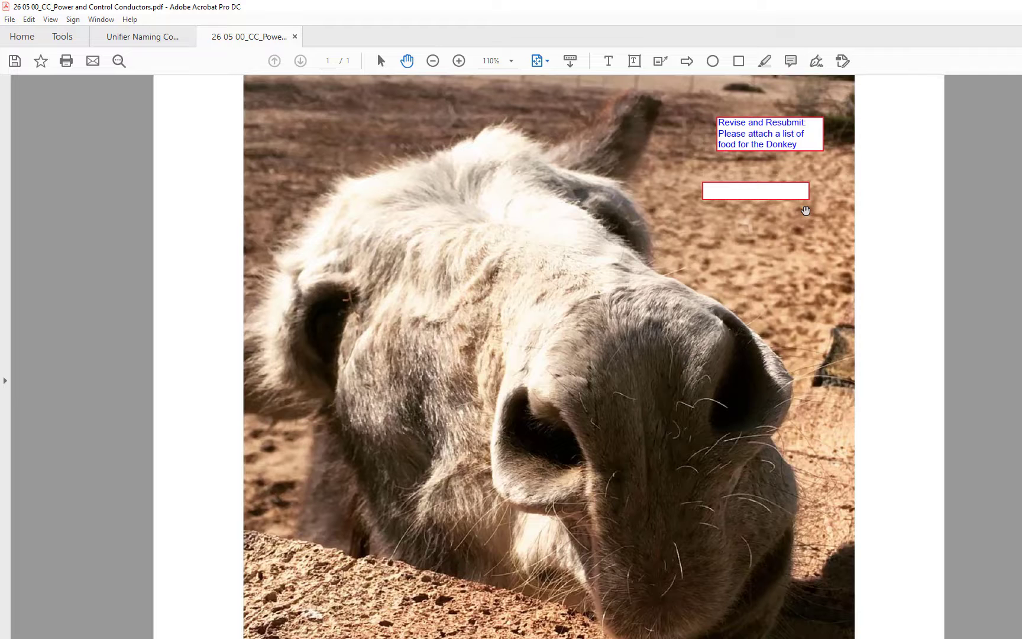
type("Donkey will be eating Lemons and Limes from the backyard.")
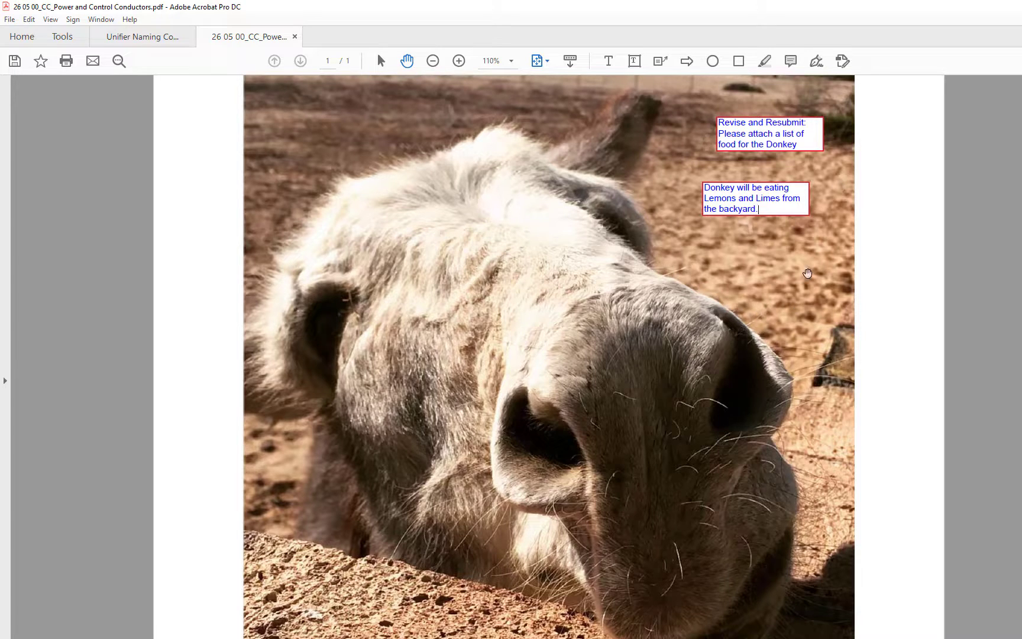
Save the annotated PDF under the new name "26 05 00_CC_Power and Control Conductors_Rev1" in the test submittals folder.
left_click(10, 19)
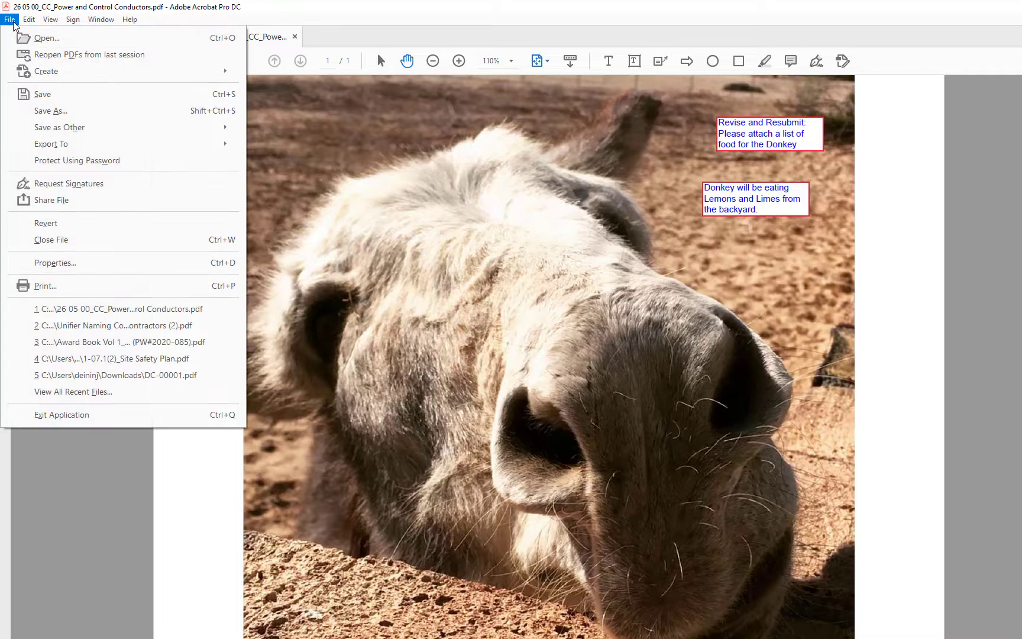
left_click(59, 111)
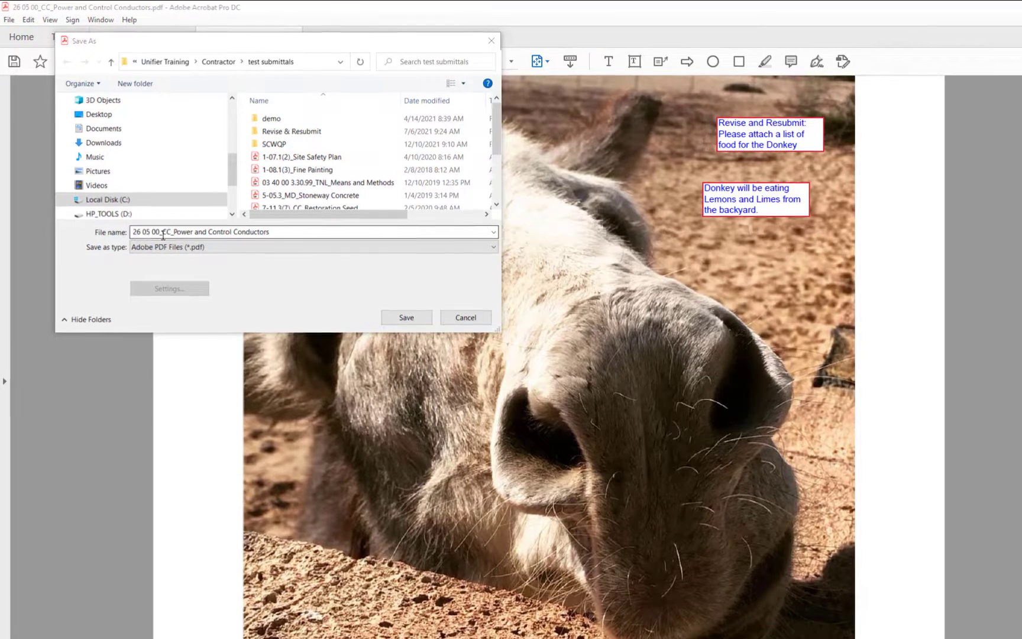
left_click(283, 233)
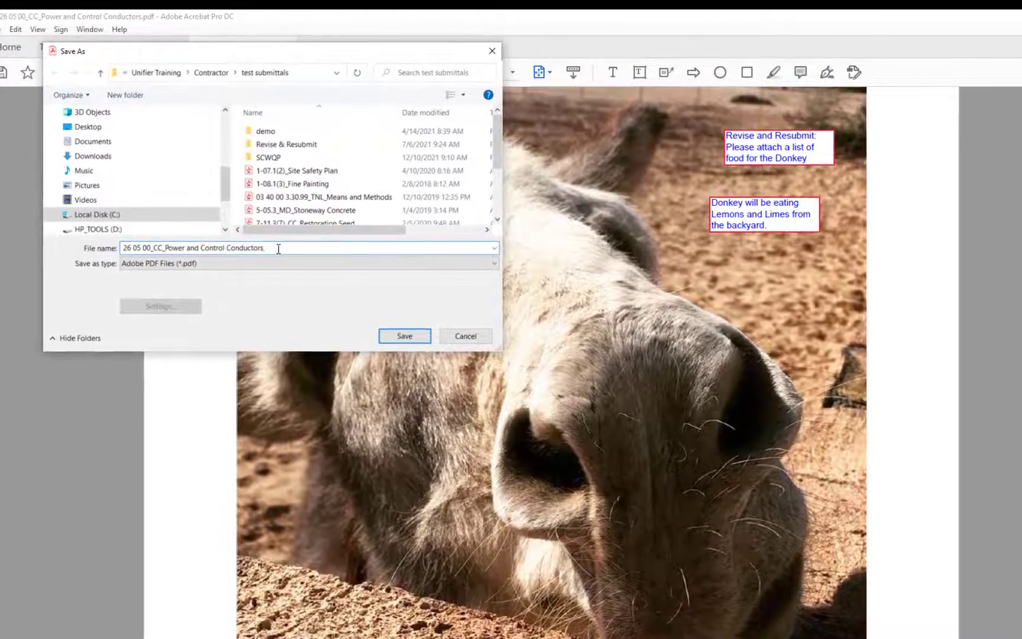
type("_Rev")
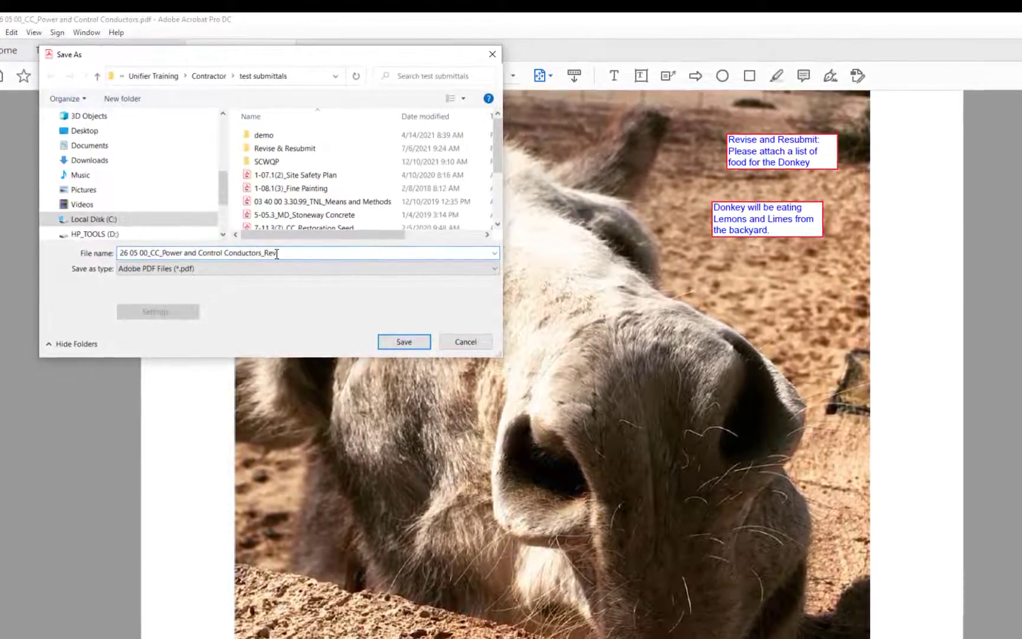
type("1")
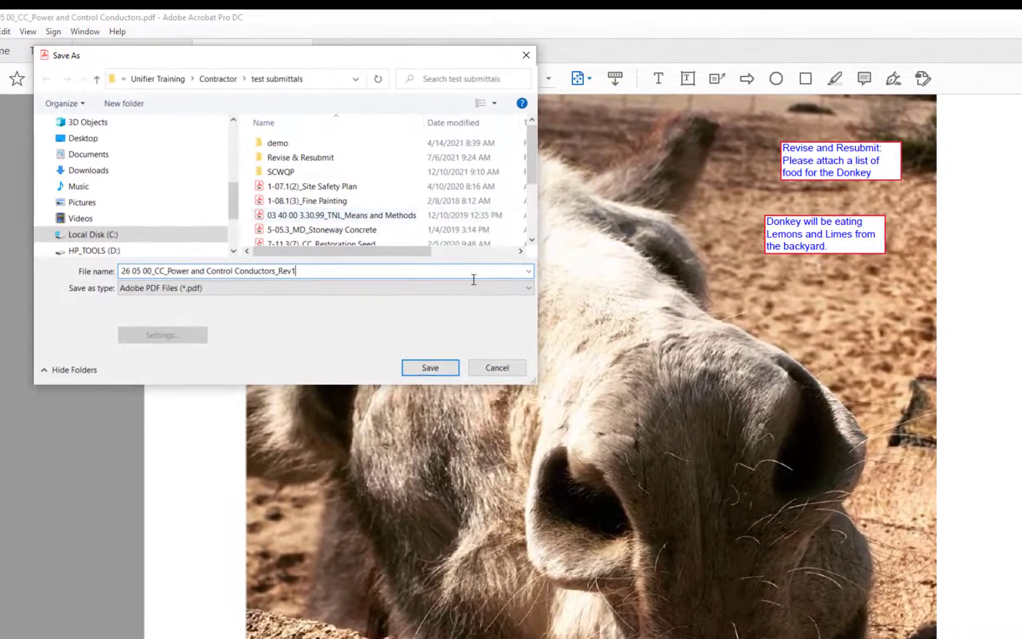
left_click(423, 370)
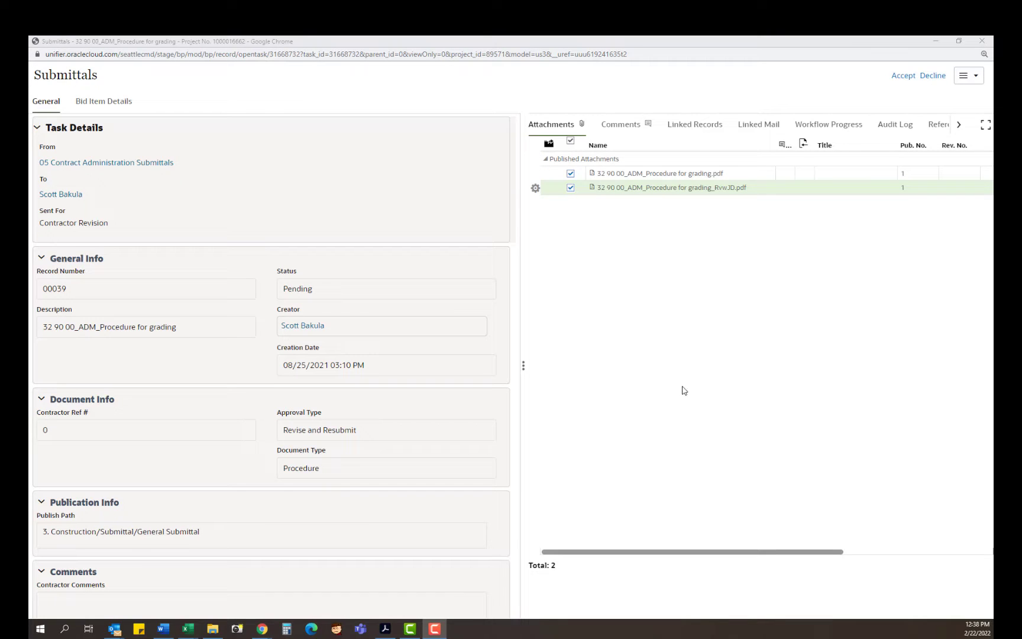
Back in the grading procedure submittal record, examine the Document Info, Publication Info and Comments sections.
left_click(396, 343)
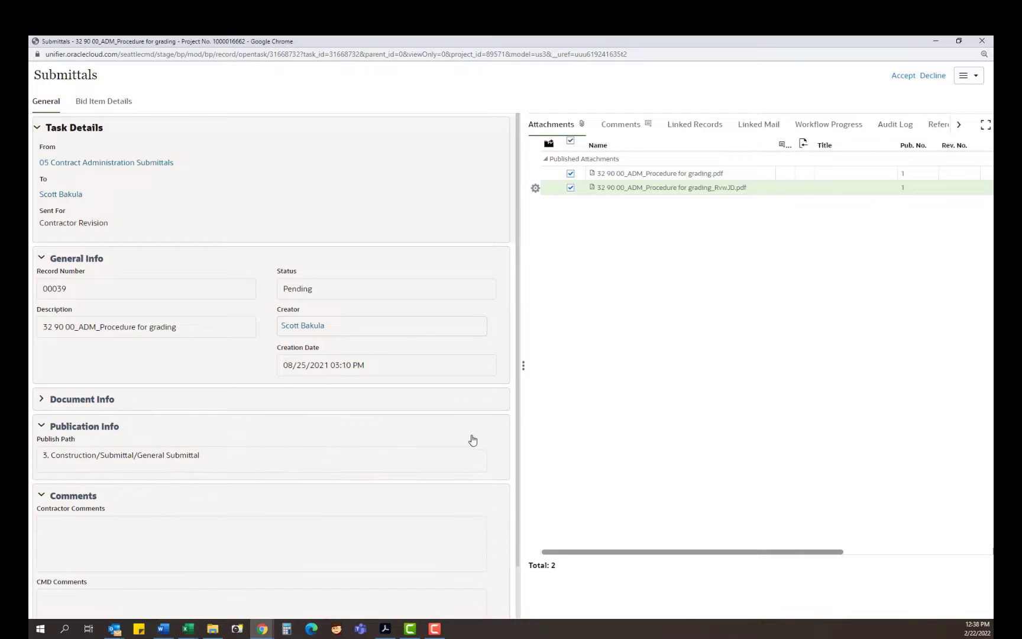
left_click(40, 425)
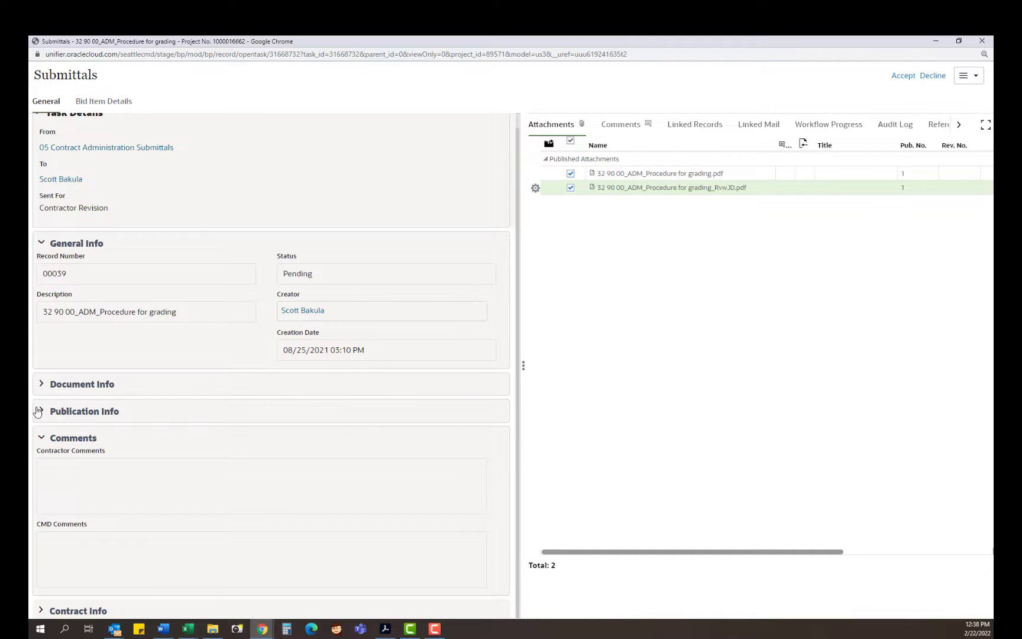
left_click(42, 385)
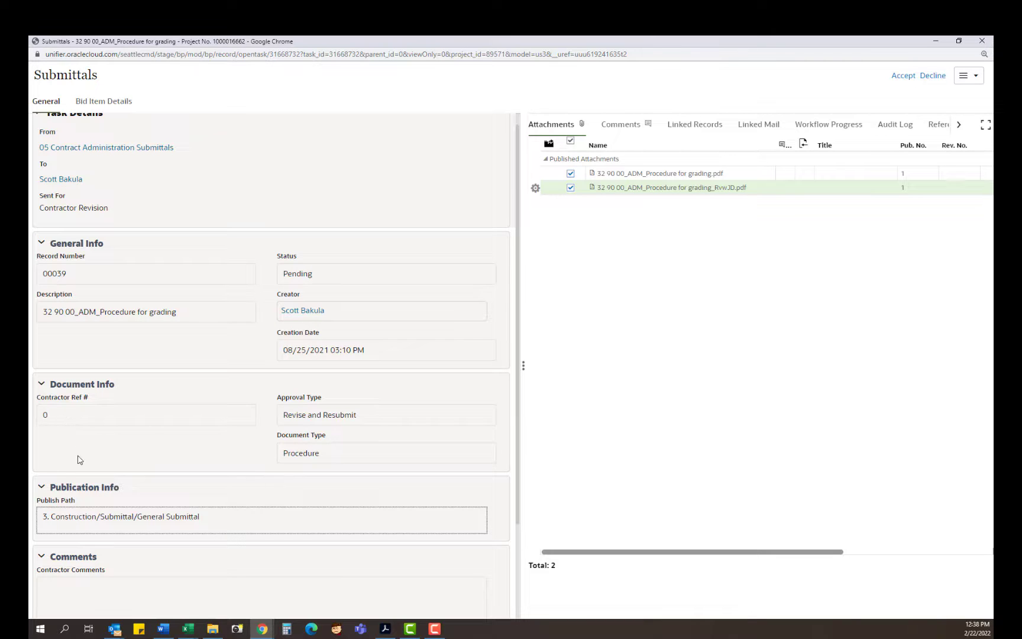
scroll(56, 568, "down", 1)
left_click(73, 579)
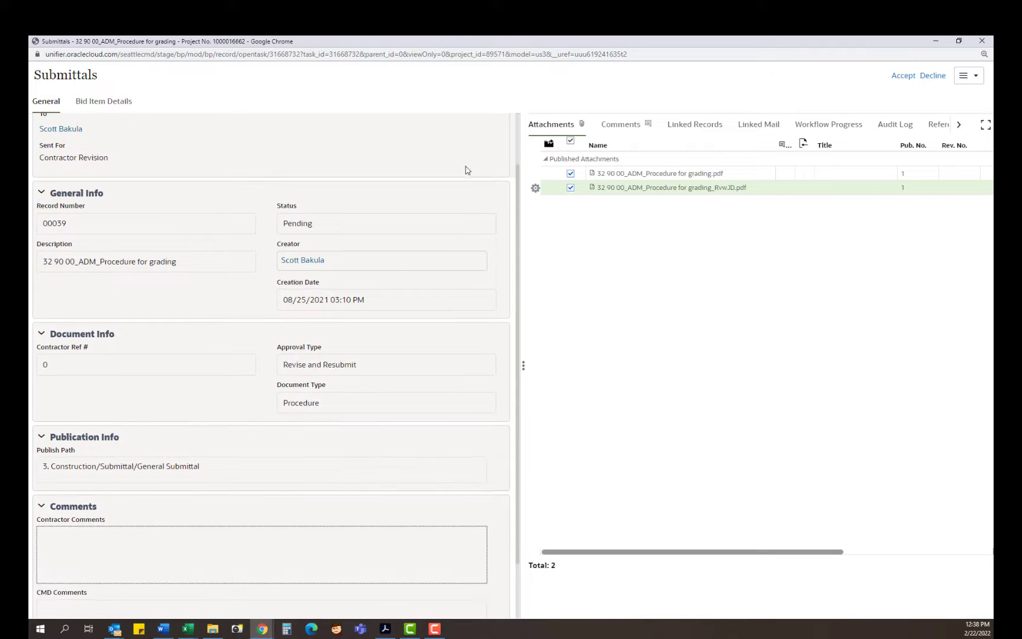
scroll(490, 189, "up", 2)
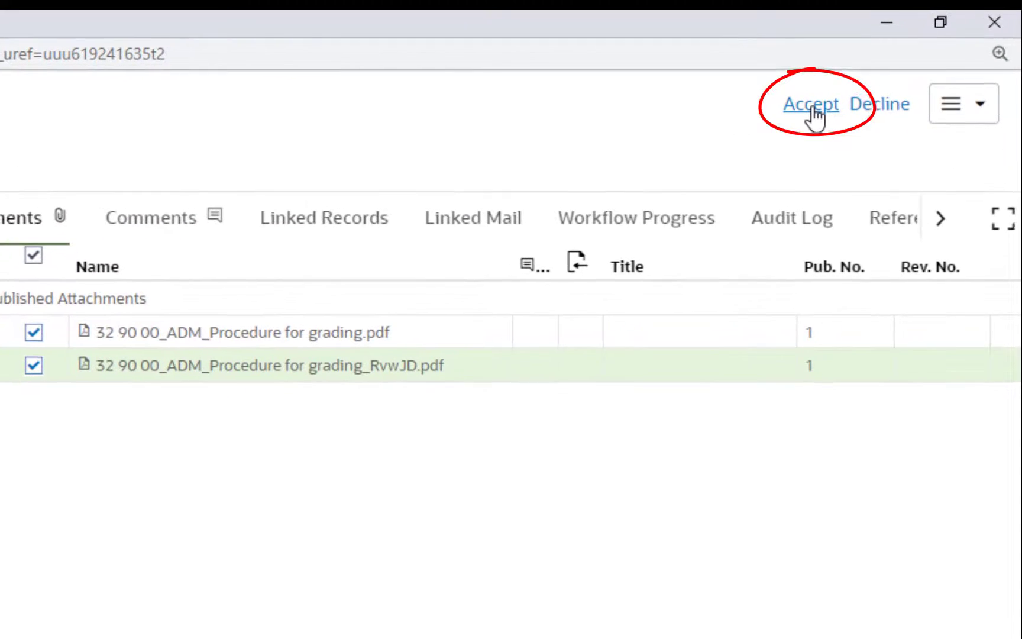
Accept the grading procedure task and upload "26 05 00_CC_Power and Control Conductors_Rev1.pdf" as an attachment from the computer.
left_click(814, 110)
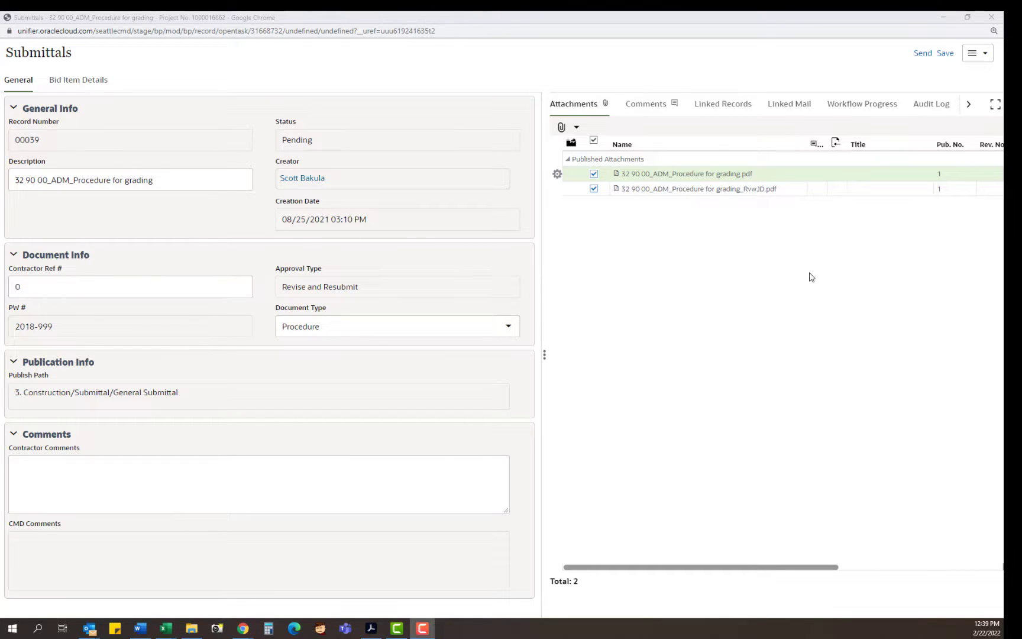
left_click(575, 128)
left_click(574, 152)
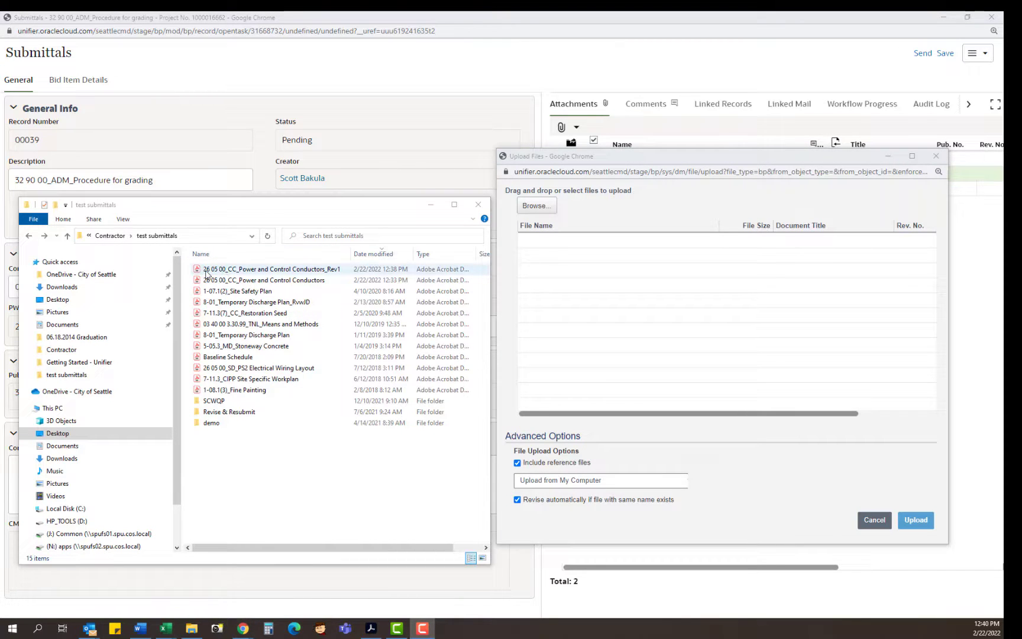
left_click_drag(207, 273, 658, 311)
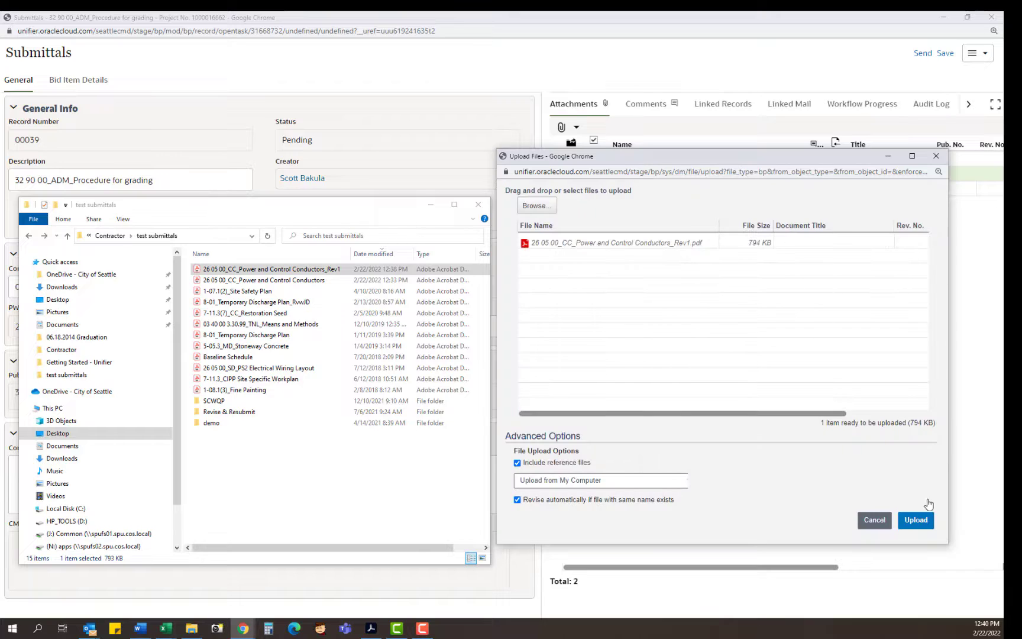
left_click(918, 522)
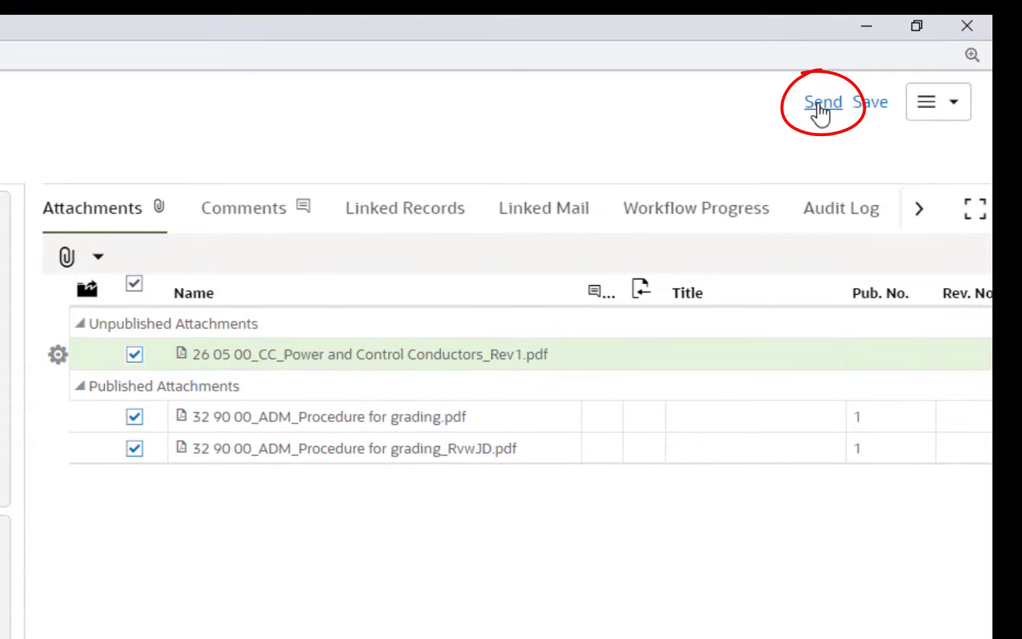
Send the revised submittal back with the Send Revision workflow action.
left_click(821, 104)
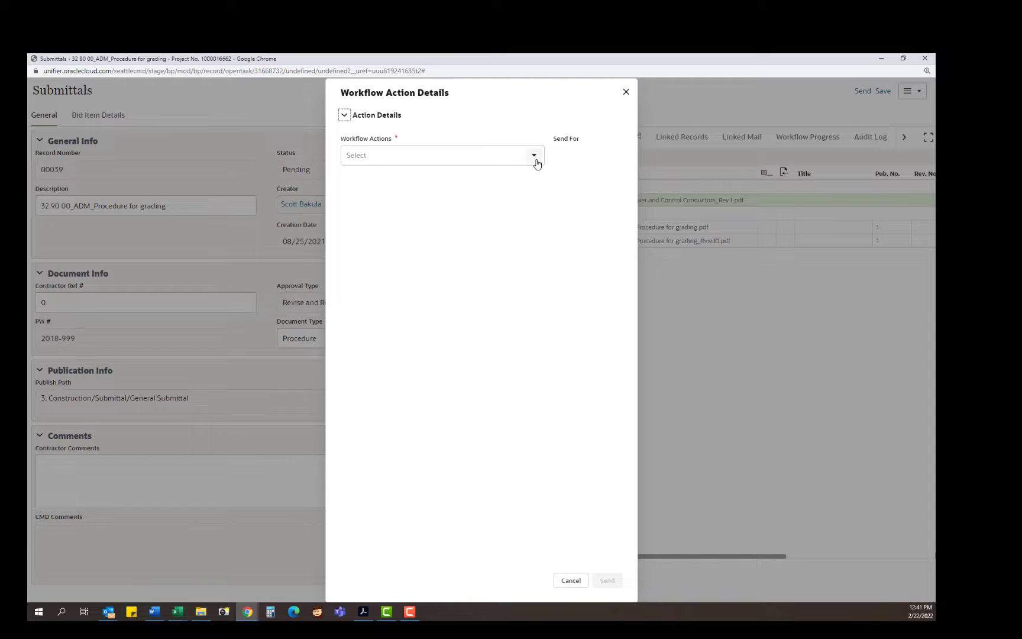
left_click(537, 163)
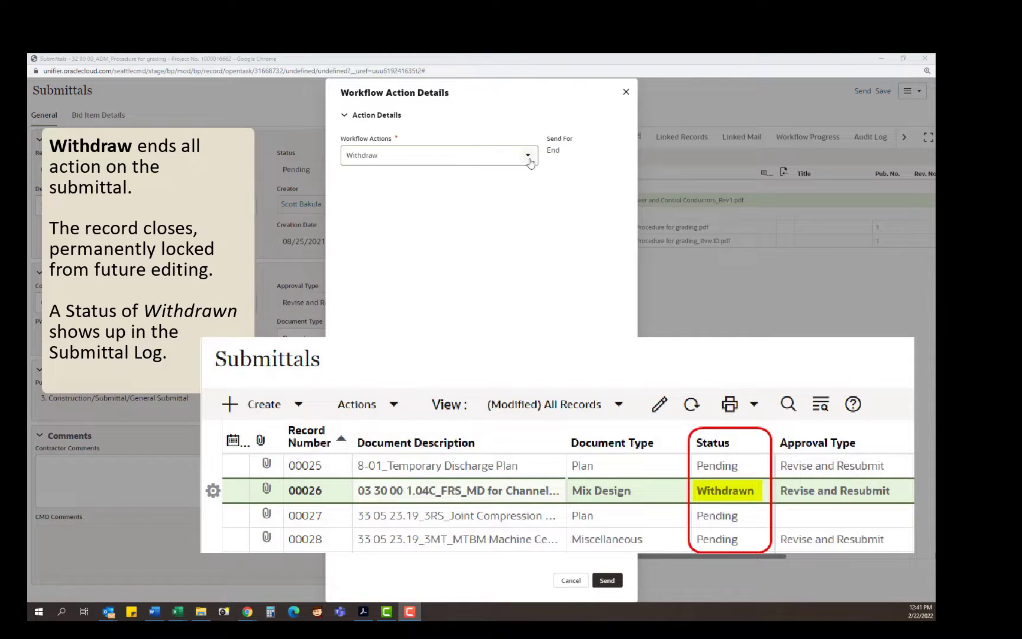
left_click(530, 158)
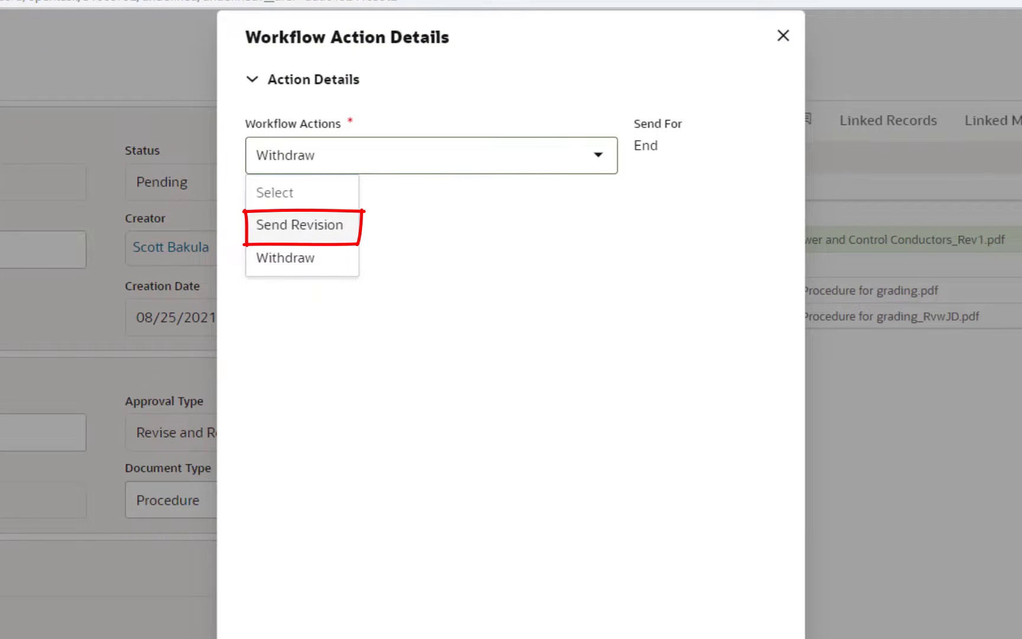
left_click(300, 225)
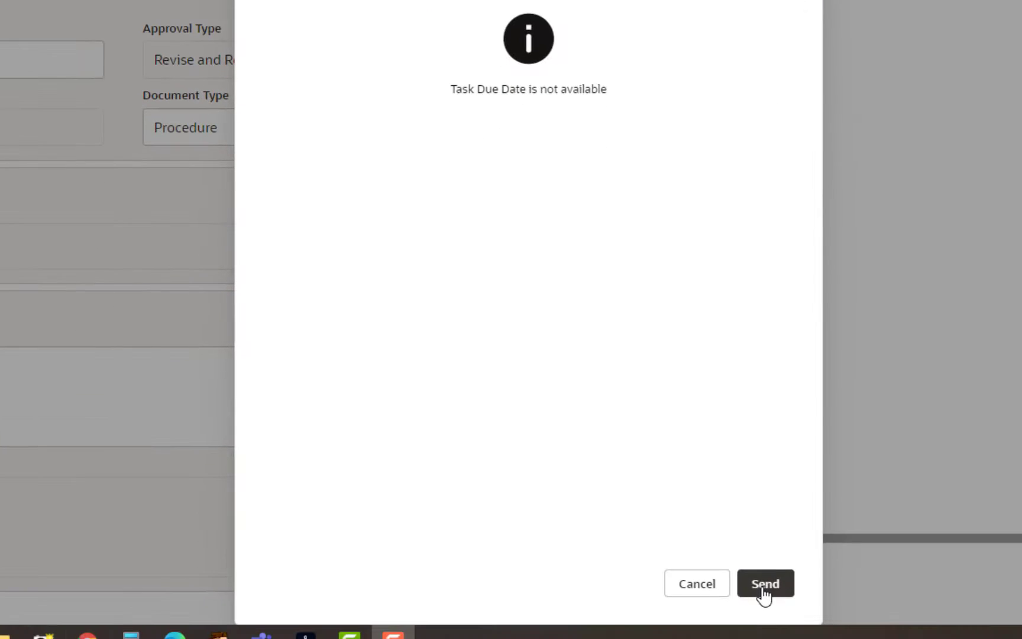
left_click(766, 595)
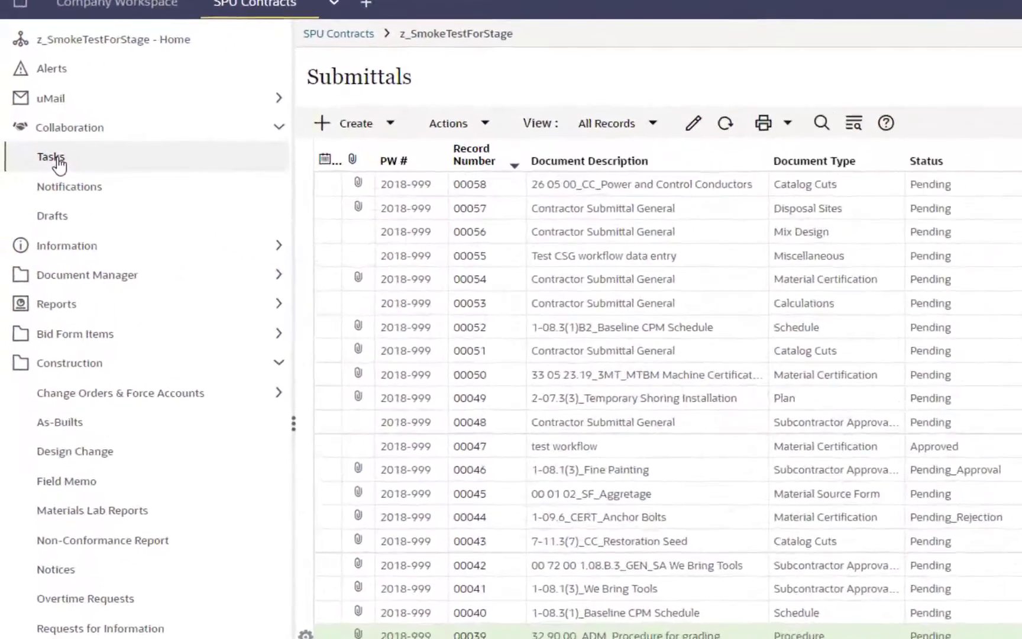
Return to the project tasks and open the "Contractor Submittal General" submittal with record number 00057.
left_click(23, 198)
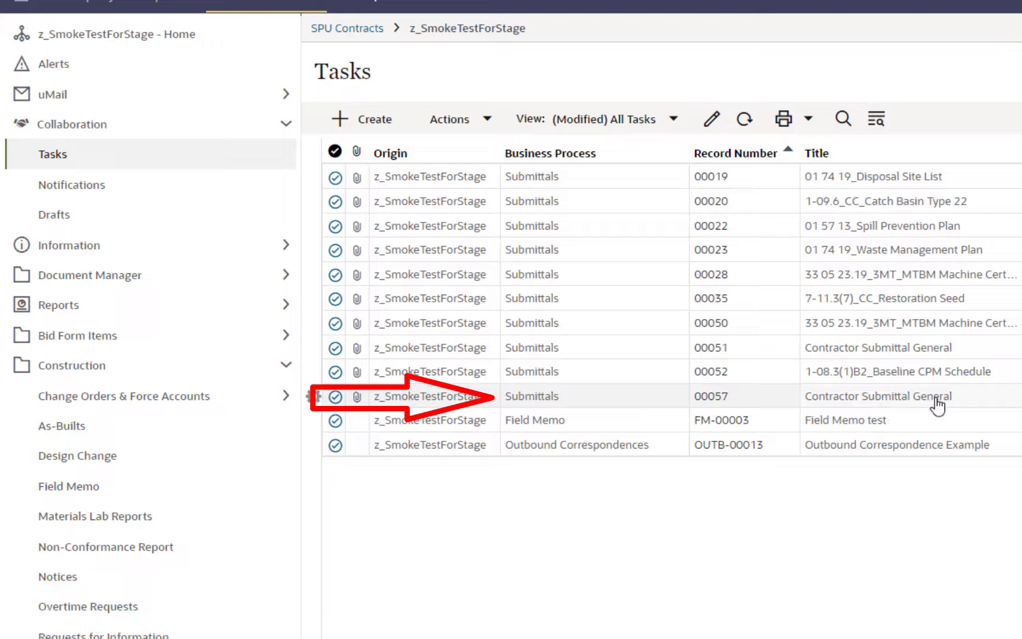
left_click(892, 400)
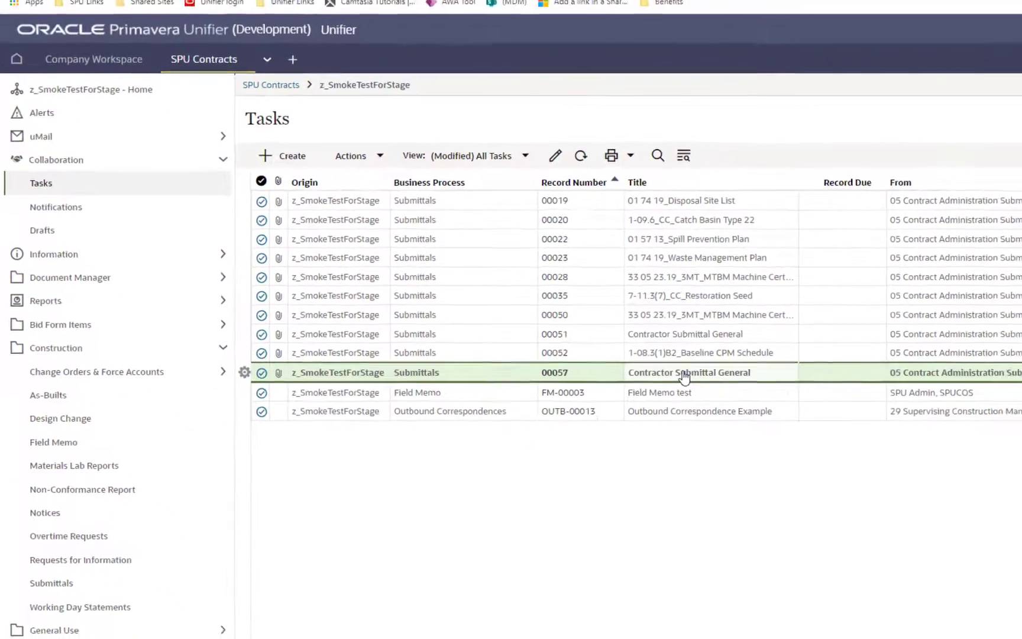
double_click(583, 363)
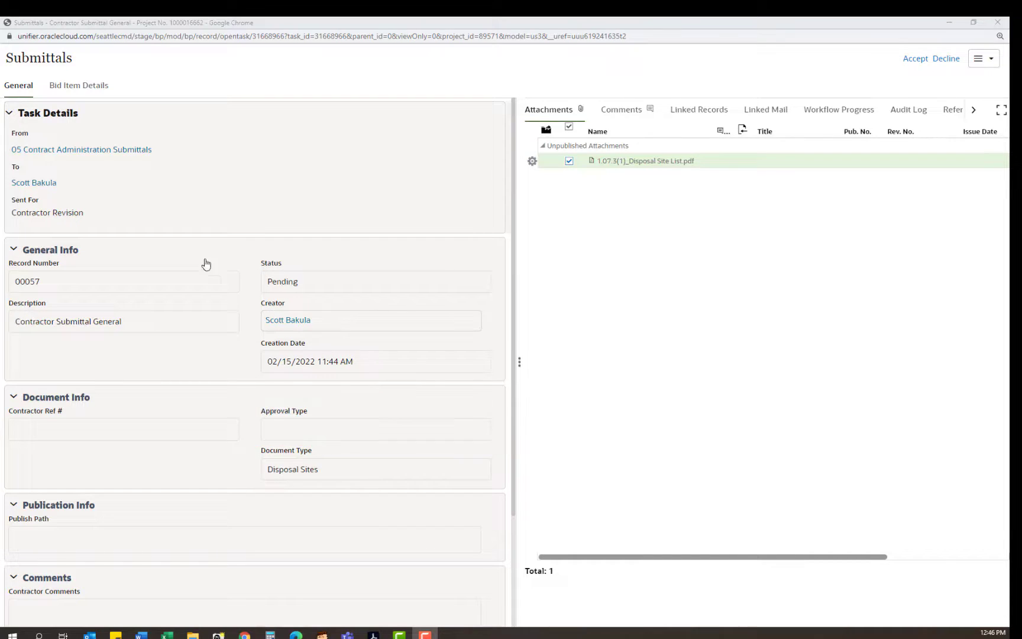
Examine the submittal's contractor and CMD comments fields, and read the reviewer's posted comment about the returned record.
scroll(171, 445, "down", 2)
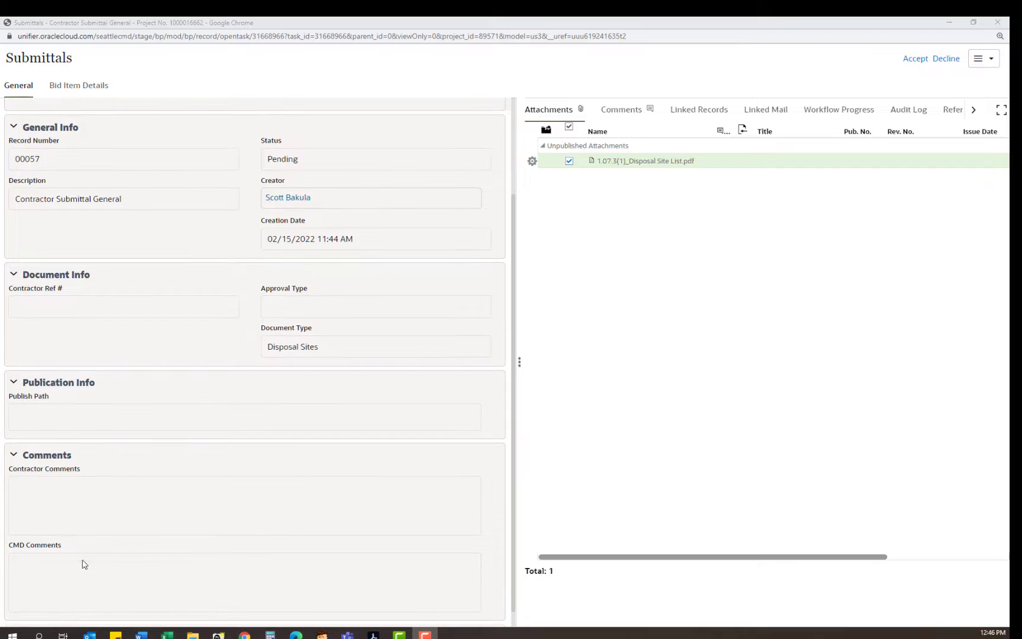
scroll(84, 565, "down", 1)
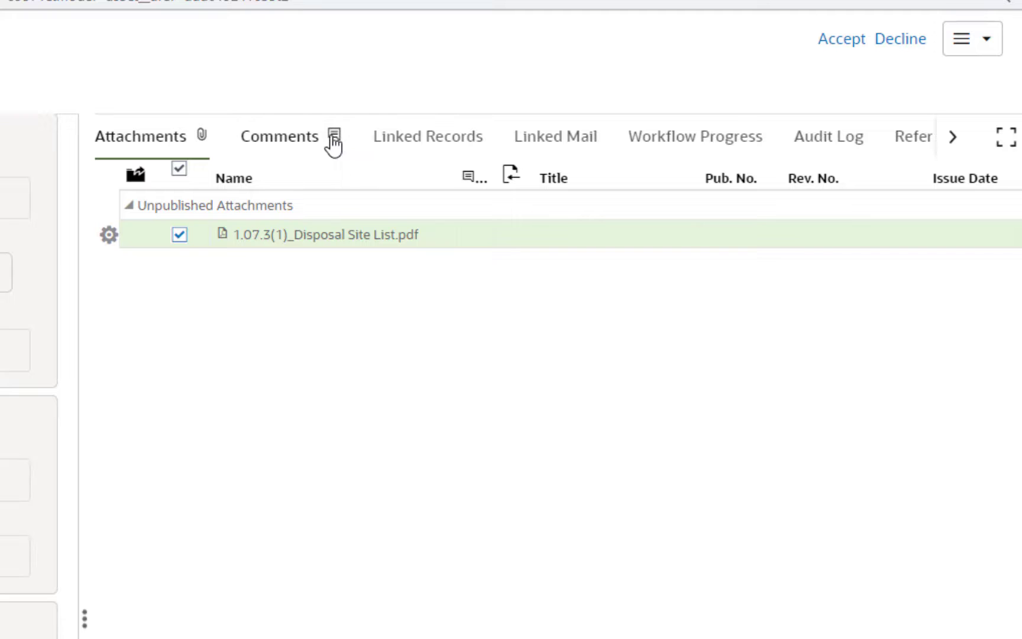
left_click(285, 144)
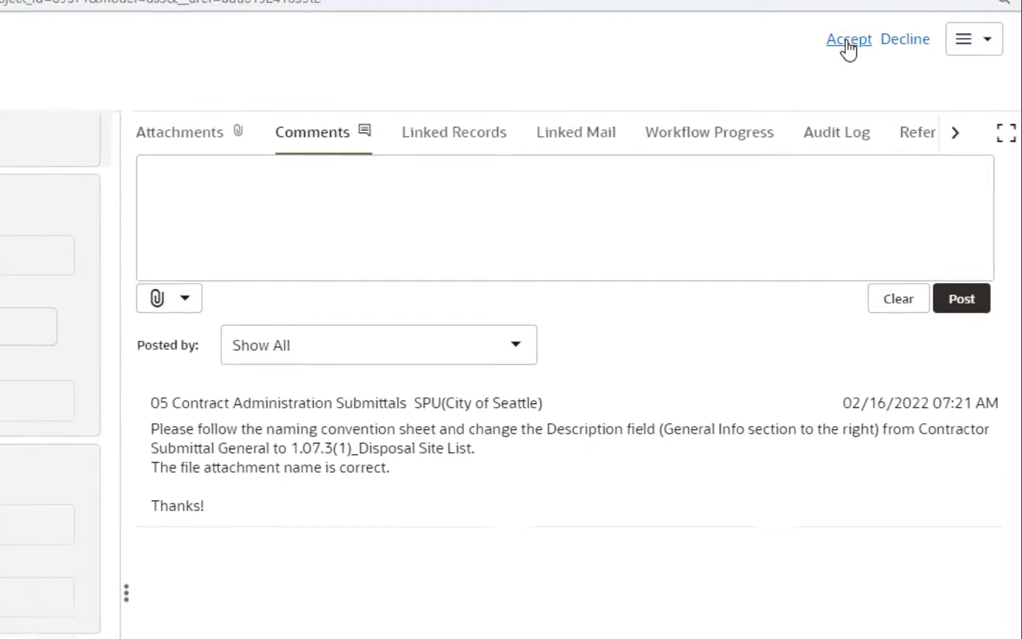
Accept the returned submittal task and copy the corrected name "1.07.3(1)_Disposal Site List" from the reviewer's comment.
left_click(841, 40)
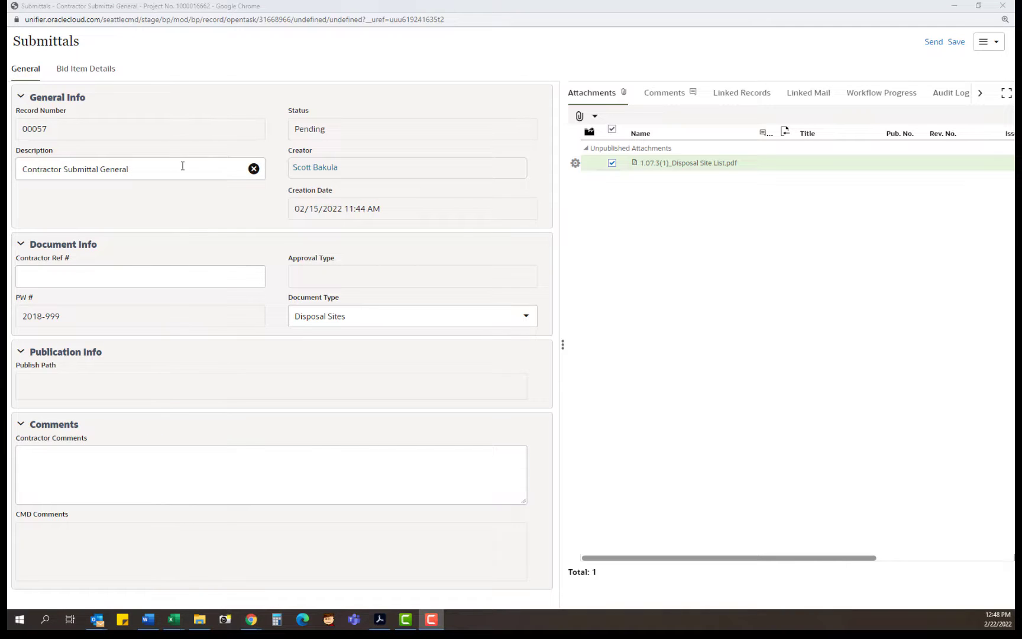
left_click(665, 93)
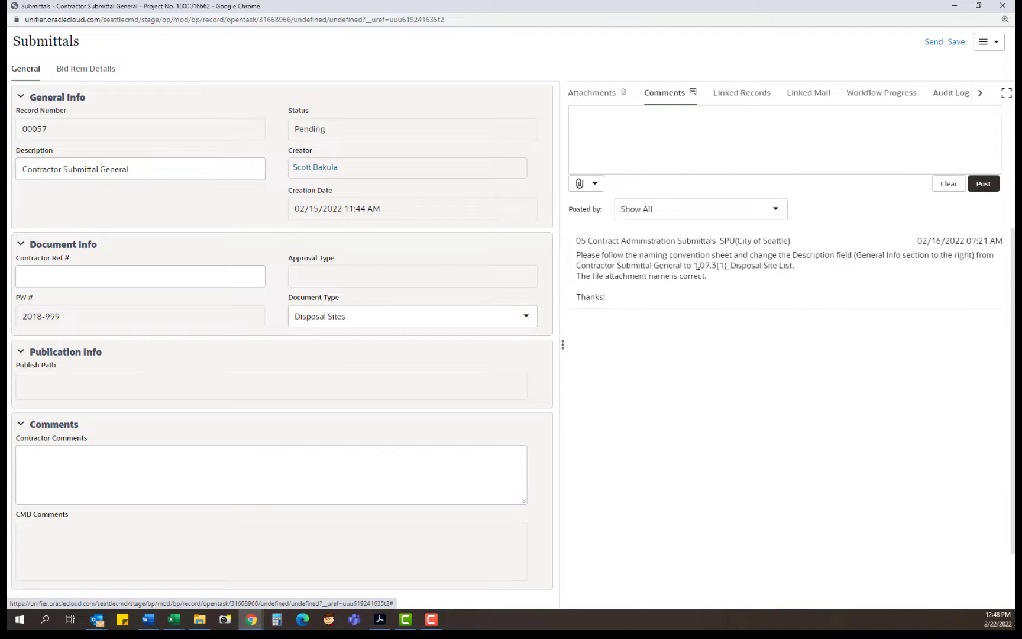
left_click_drag(695, 266, 791, 266)
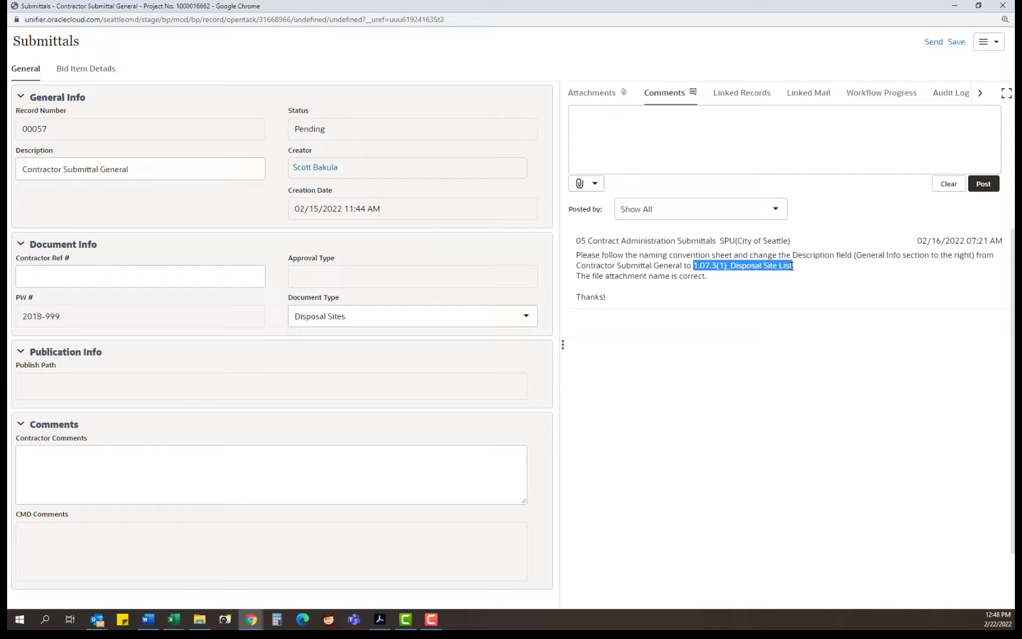
right_click(768, 265)
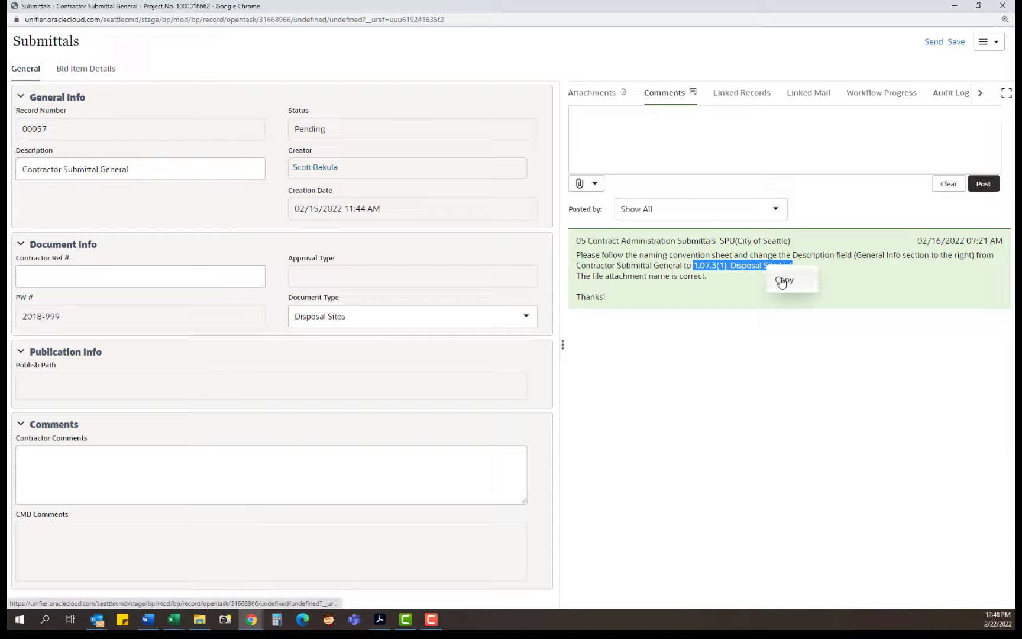
left_click(780, 280)
Replace the submittal's description with the copied name "1.07.3(1)_Disposal Site List".
left_click(152, 169)
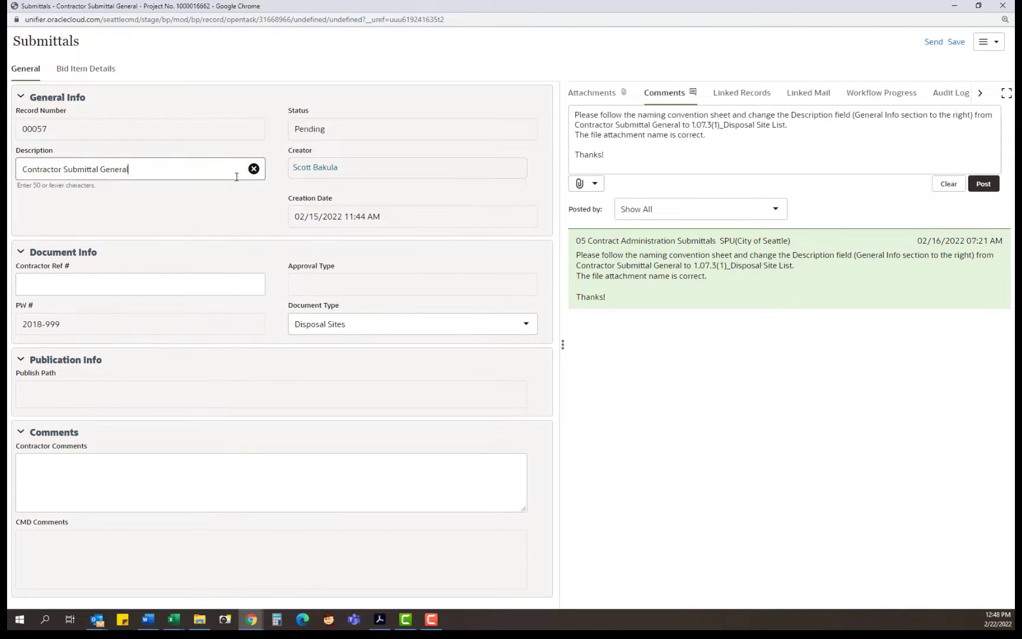
left_click(253, 169)
right_click(39, 168)
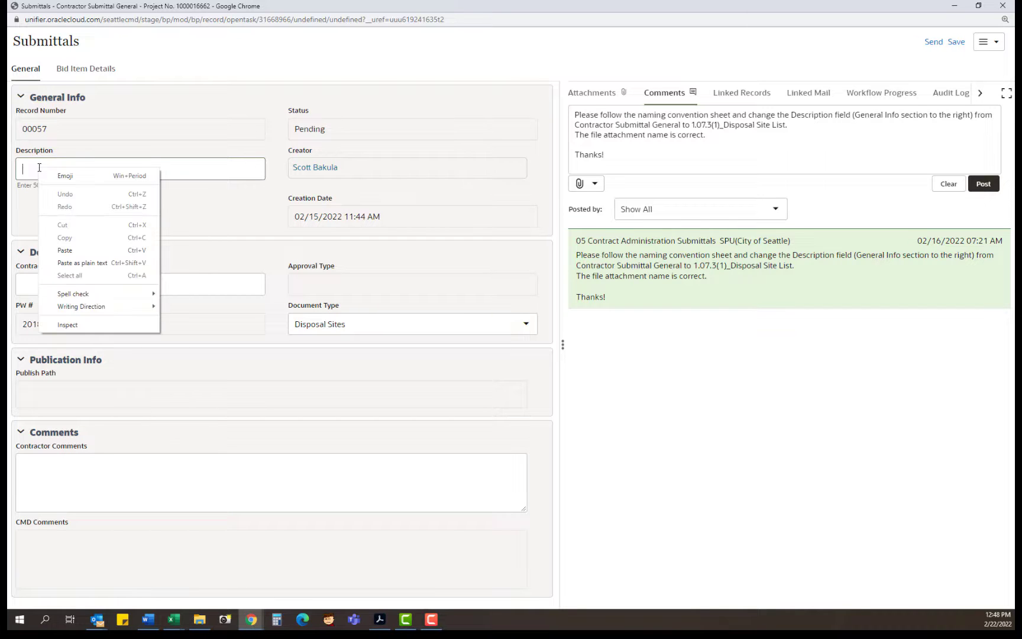
left_click(80, 248)
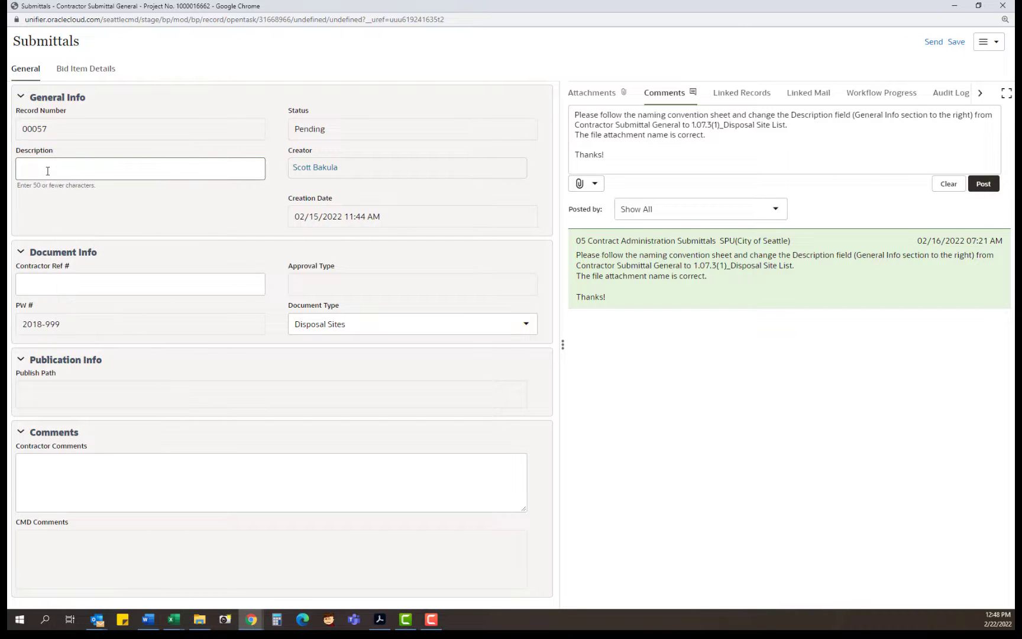
key("ctrl+v")
left_click(543, 125)
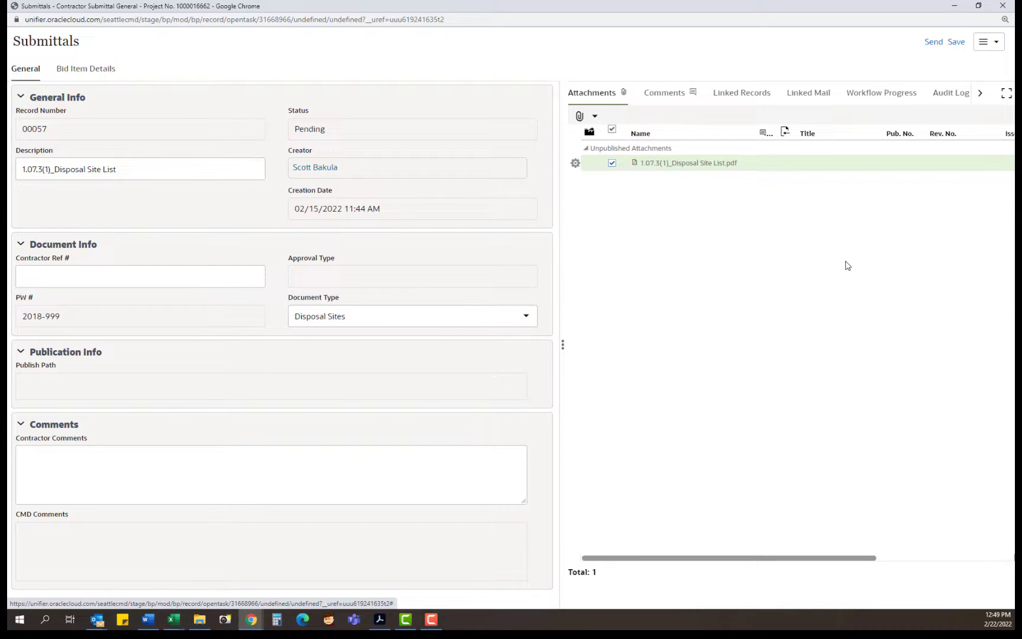
Send the renamed disposal site submittal back using the Send Revision workflow action.
left_click(934, 43)
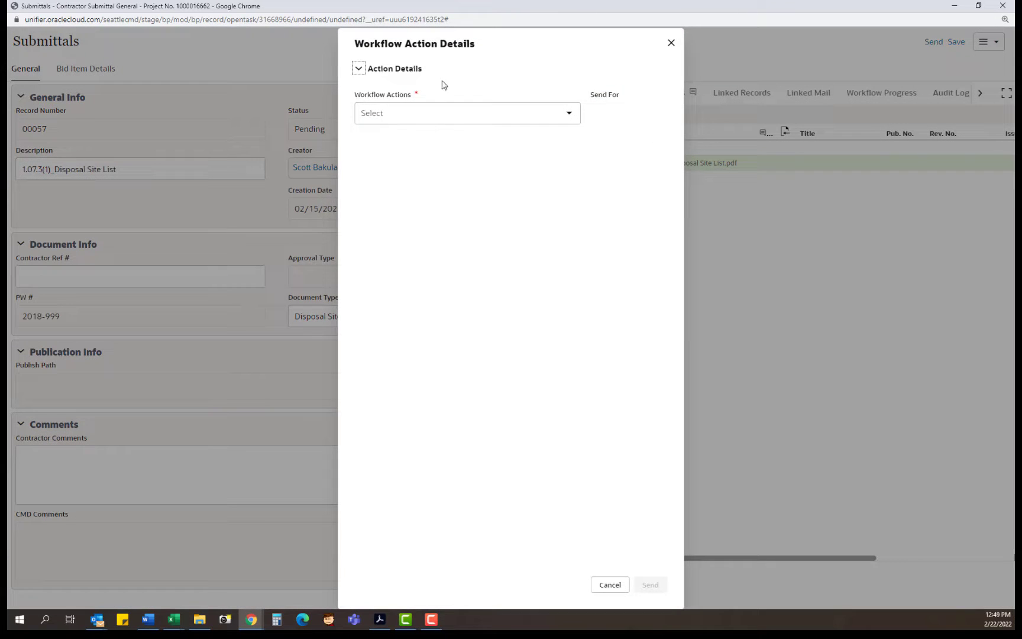
left_click(563, 117)
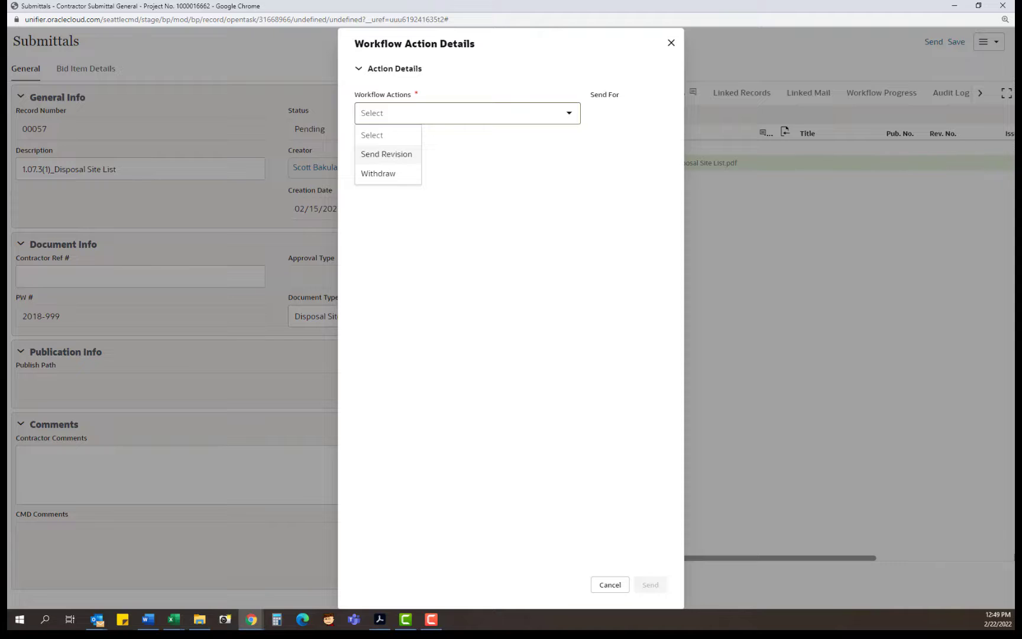
left_click(394, 154)
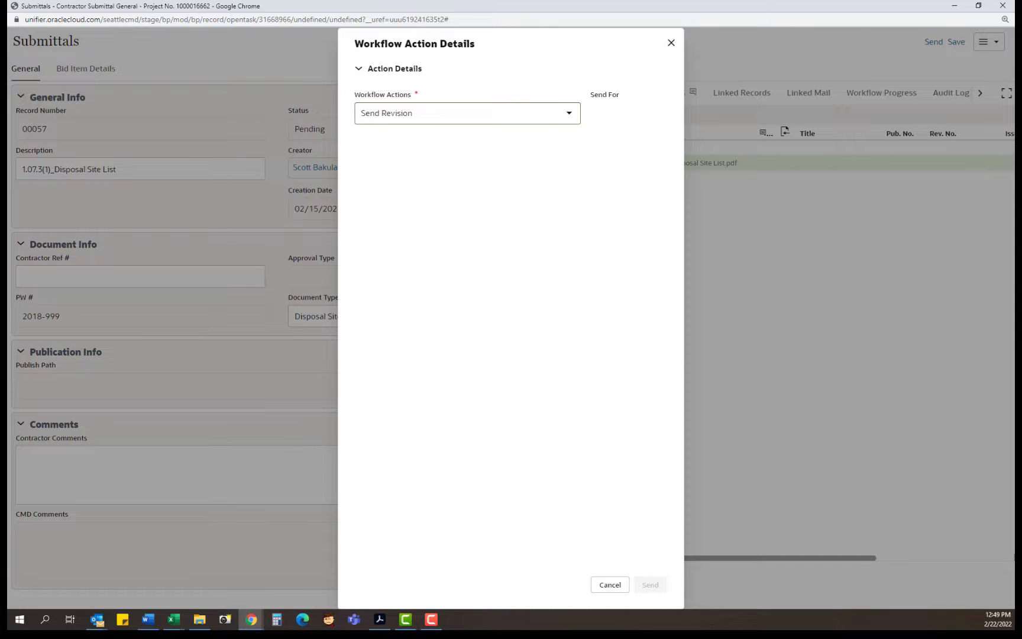
left_click(653, 590)
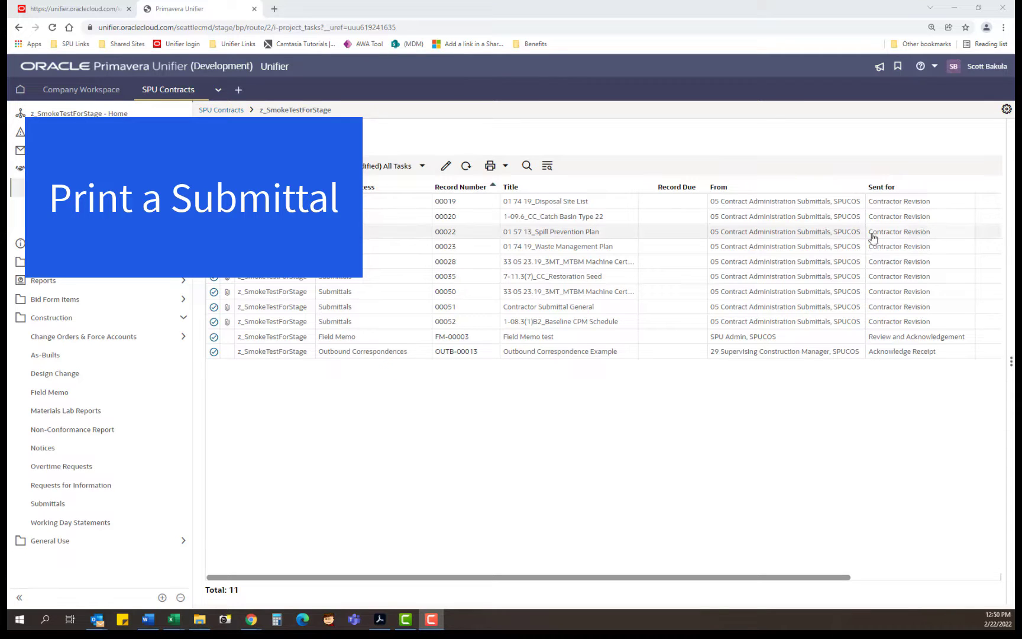
Go to the project's submittals log and open record 00017, "7-11.3(7)_CC_Restoration Seed".
left_click(52, 505)
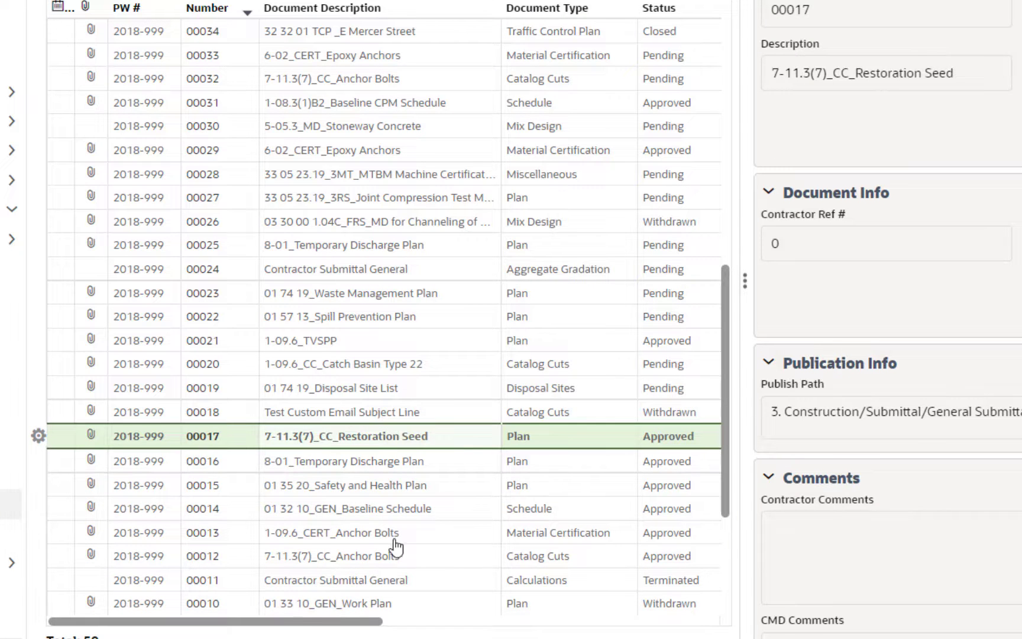
left_click_drag(297, 621, 438, 625)
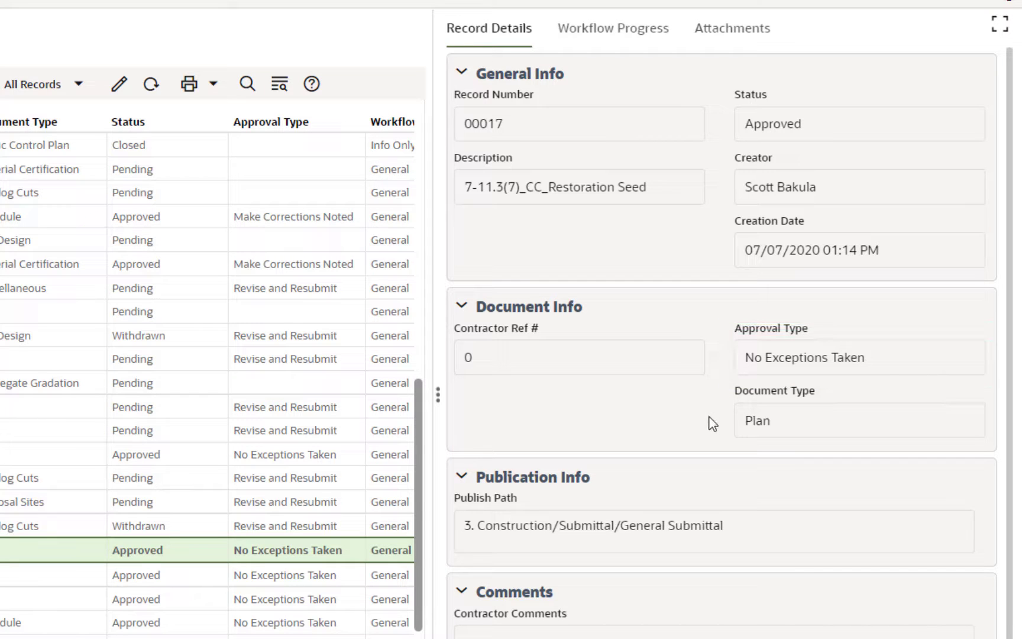
double_click(201, 558)
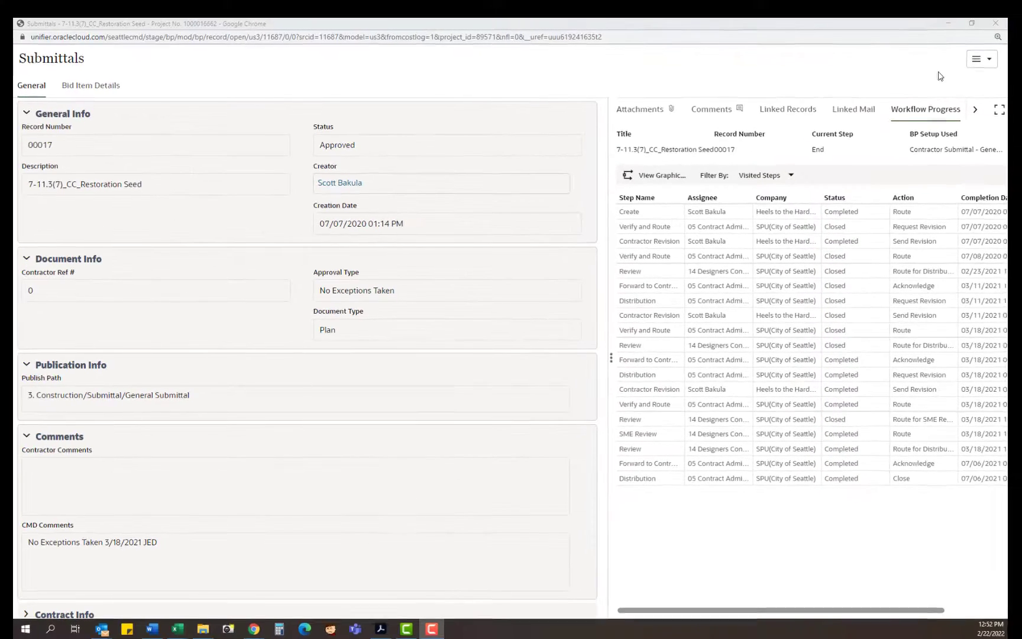
Generate a custom print of the submittal using the Submittals template in PDF format.
left_click(991, 65)
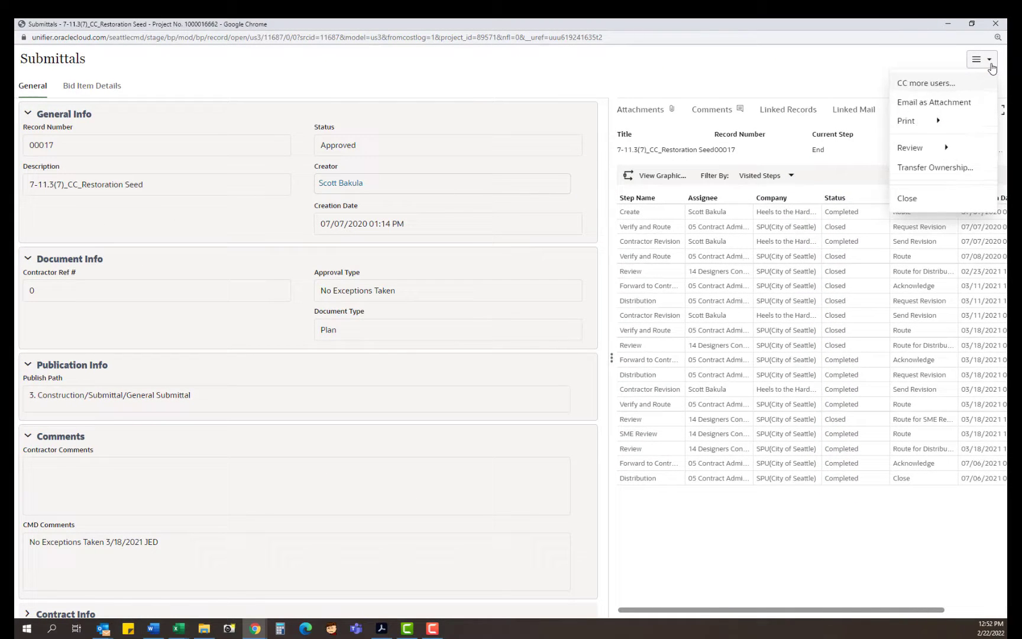
mouse_move(937, 123)
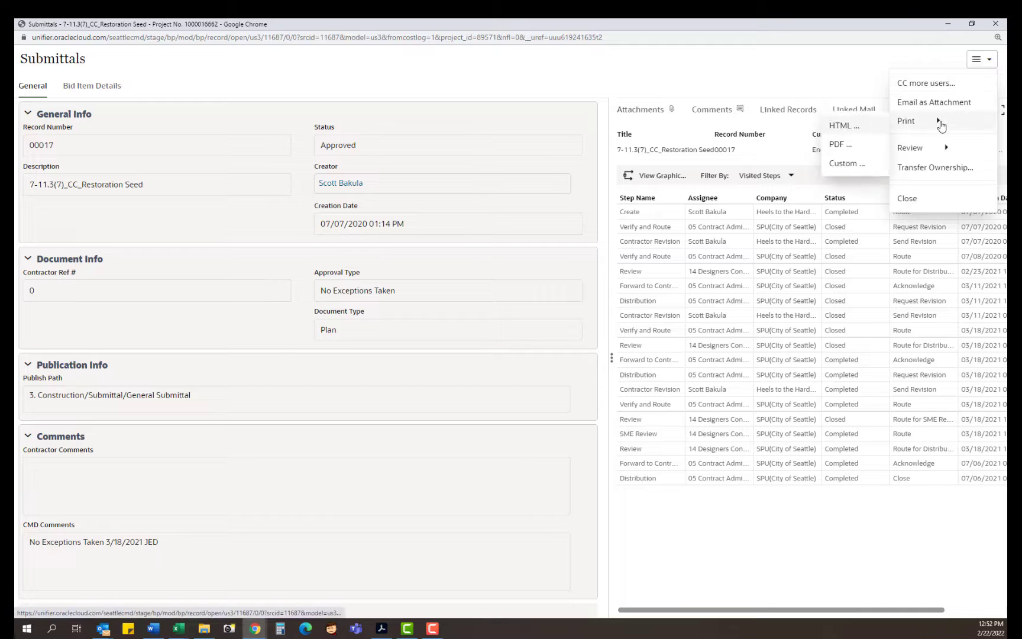
left_click(851, 165)
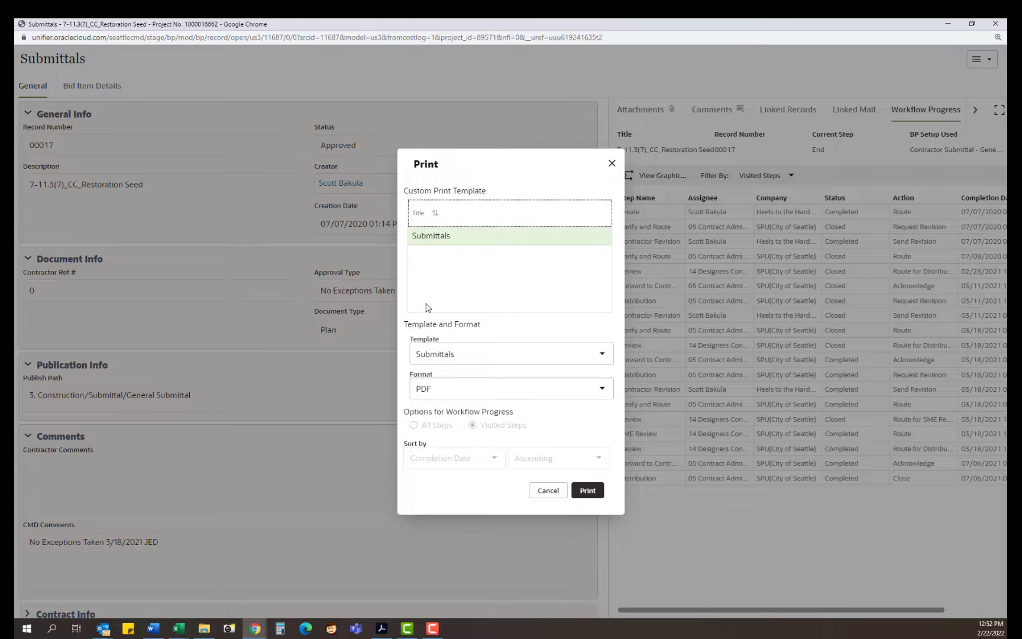
left_click(589, 491)
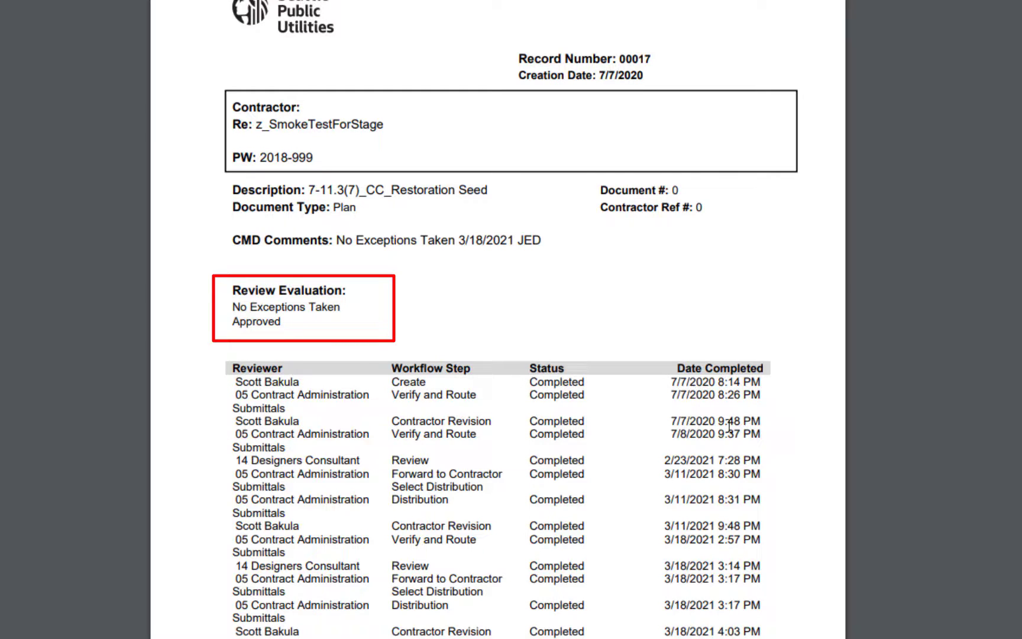
Examine the printed submittal's review evaluation, workflow step history and list of attached file names.
scroll(371, 349, "down", 1)
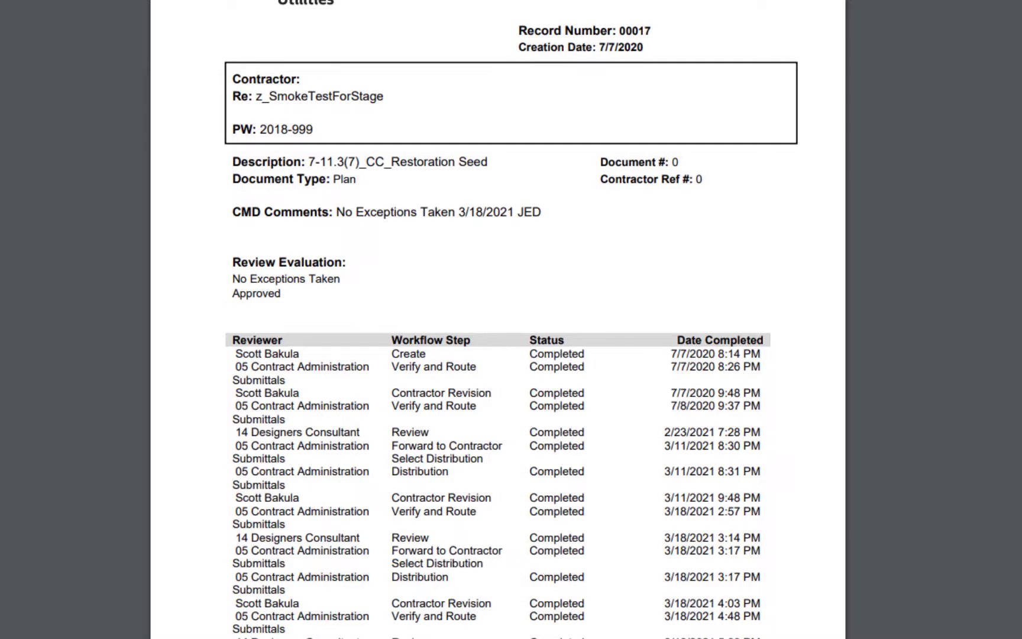
scroll(609, 550, "down", 5)
scroll(609, 553, "down", 6)
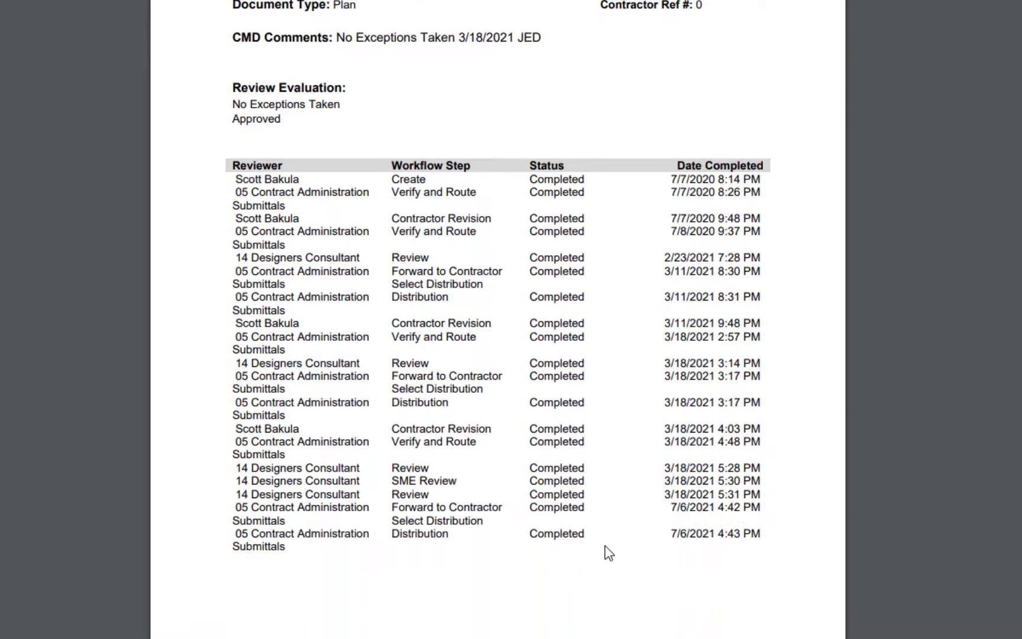
scroll(600, 541, "down", 8)
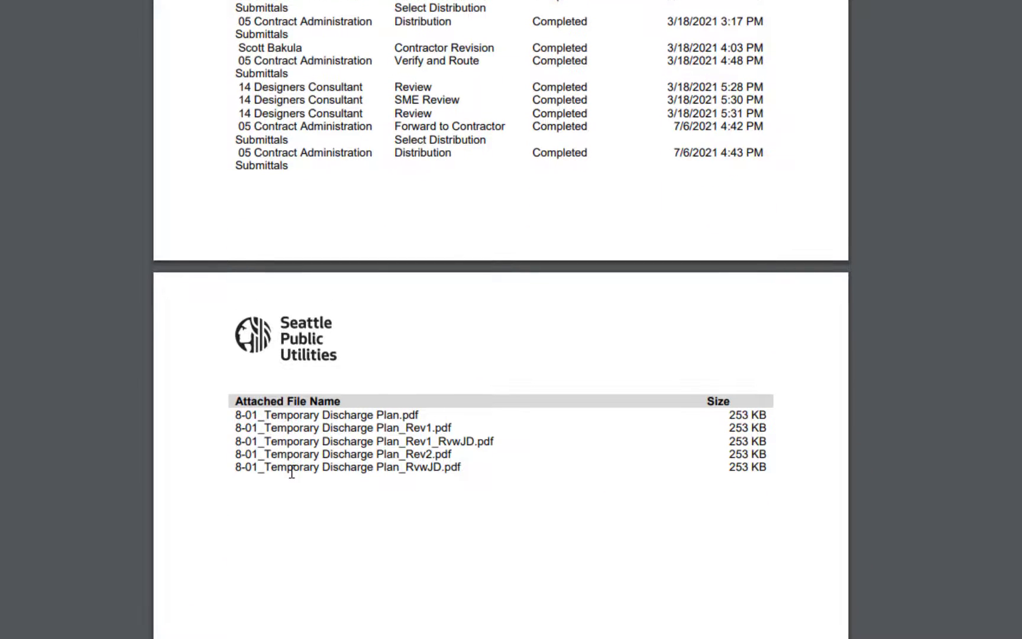
scroll(414, 469, "up", 1)
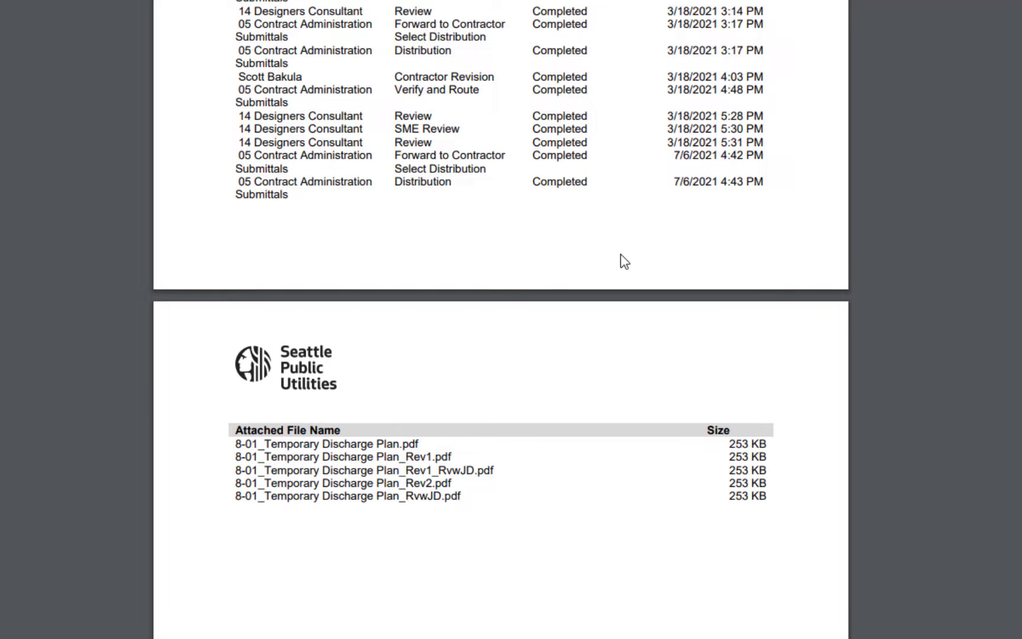
scroll(623, 261, "up", 10)
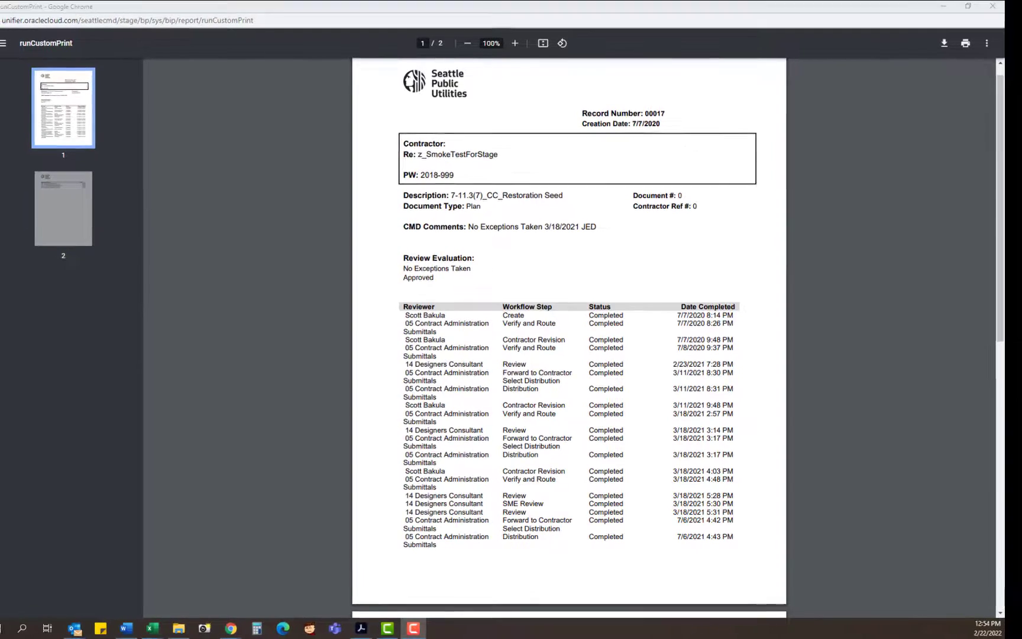
Download the printed submittal to the Desktop as a PDF named "7-11.3(7)_CC_Restoration Seed NET".
left_click(944, 43)
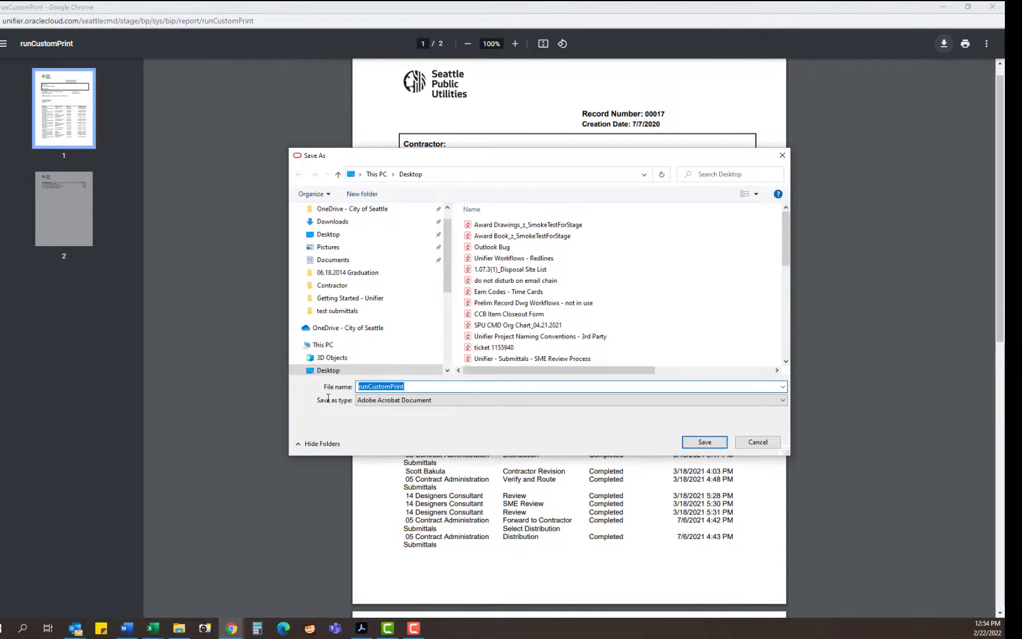
type("7-11.3(7)_CC_Restoration Seed NET")
left_click(705, 443)
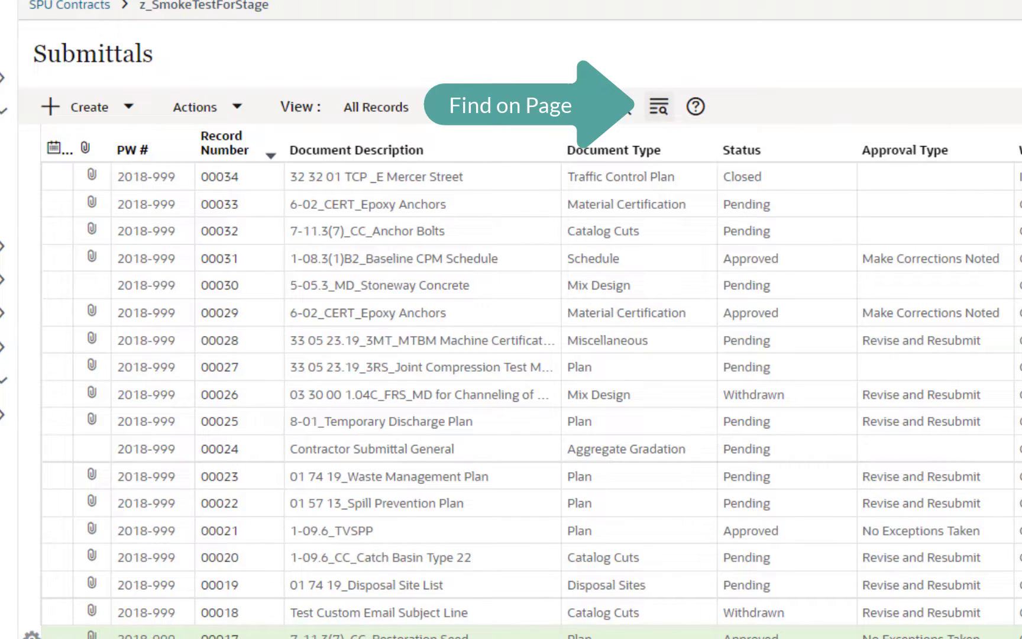
Filter the submittals log on document description "epoxy" with Find on Page and clear the filter text.
left_click(659, 107)
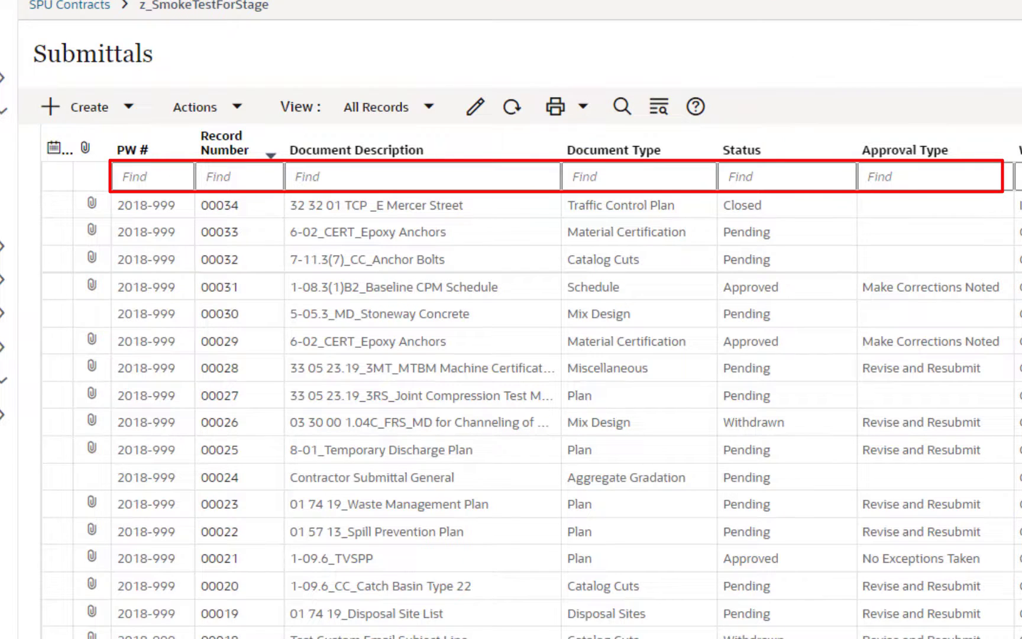
left_click(375, 172)
type("epoxy")
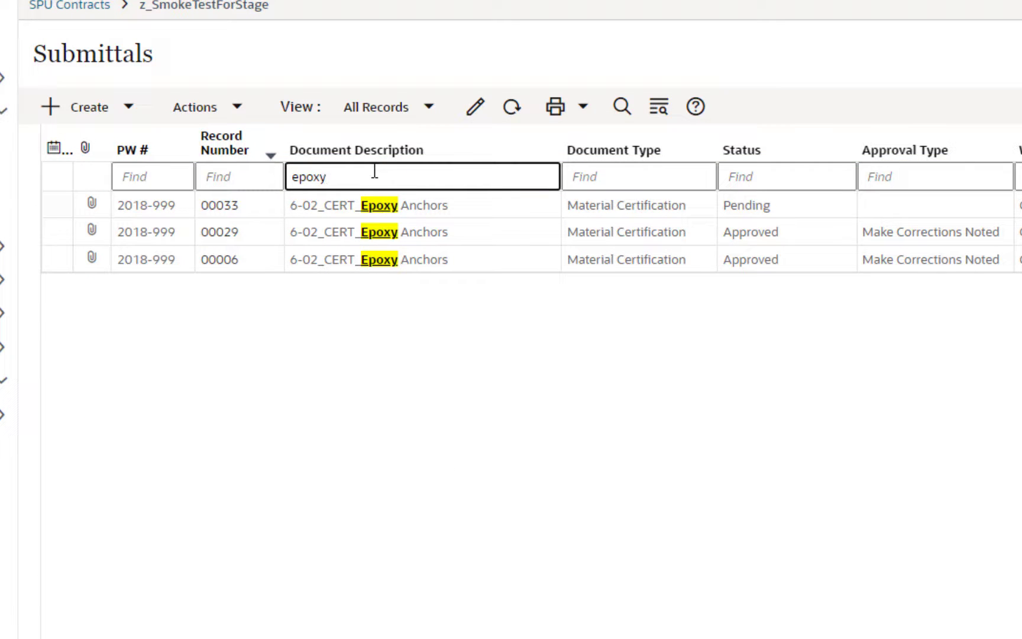
key("ctrl+a")
key("BackSpace")
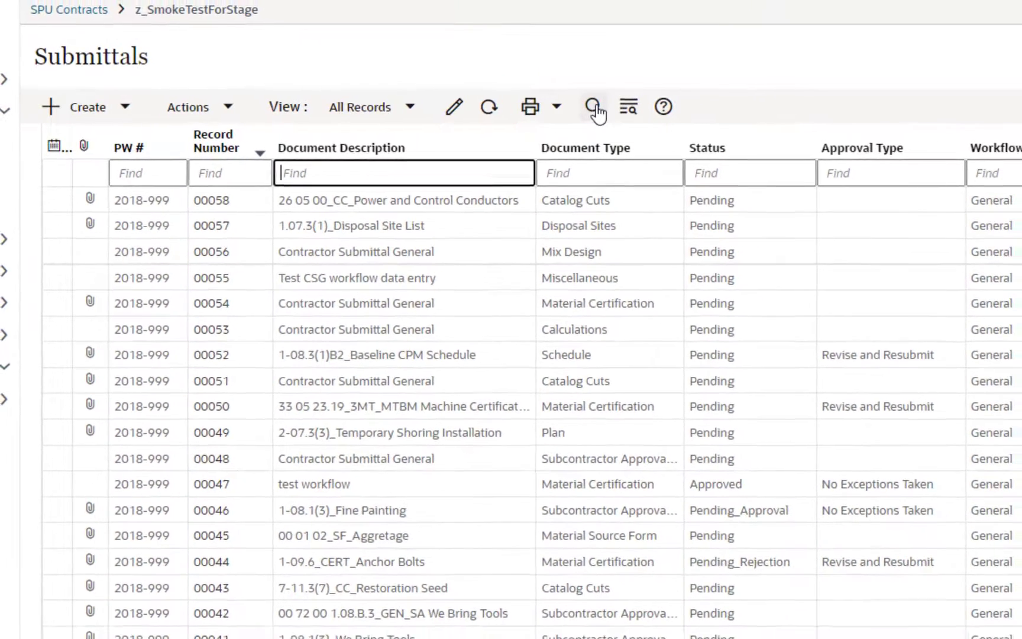
Search the submittals log for records whose document type equals Catalog Cuts, with the search form docked beside the log.
left_click(624, 109)
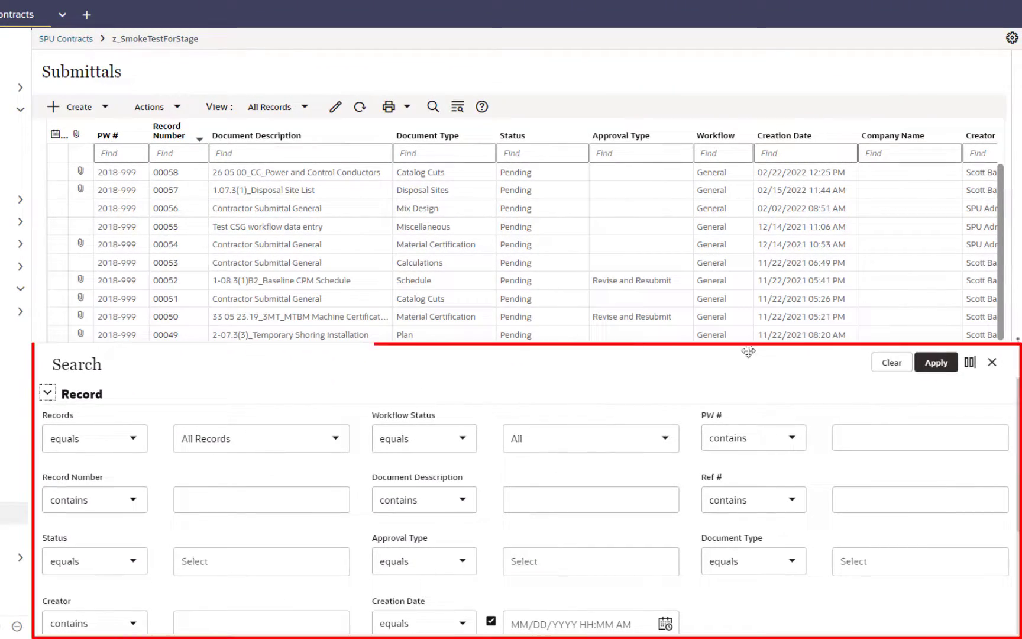
left_click(971, 363)
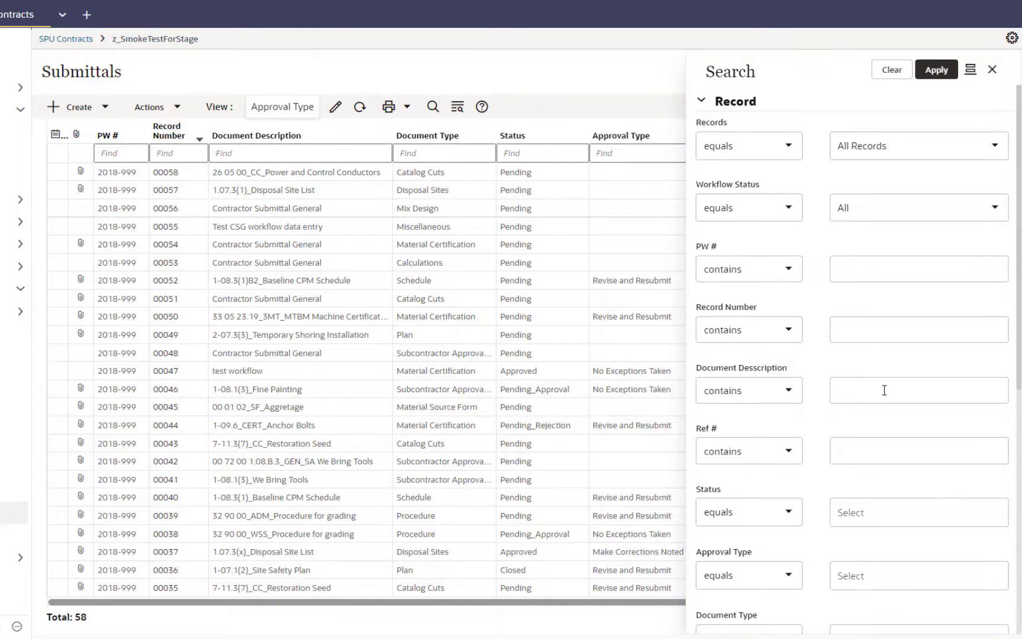
scroll(881, 461, "down", 3)
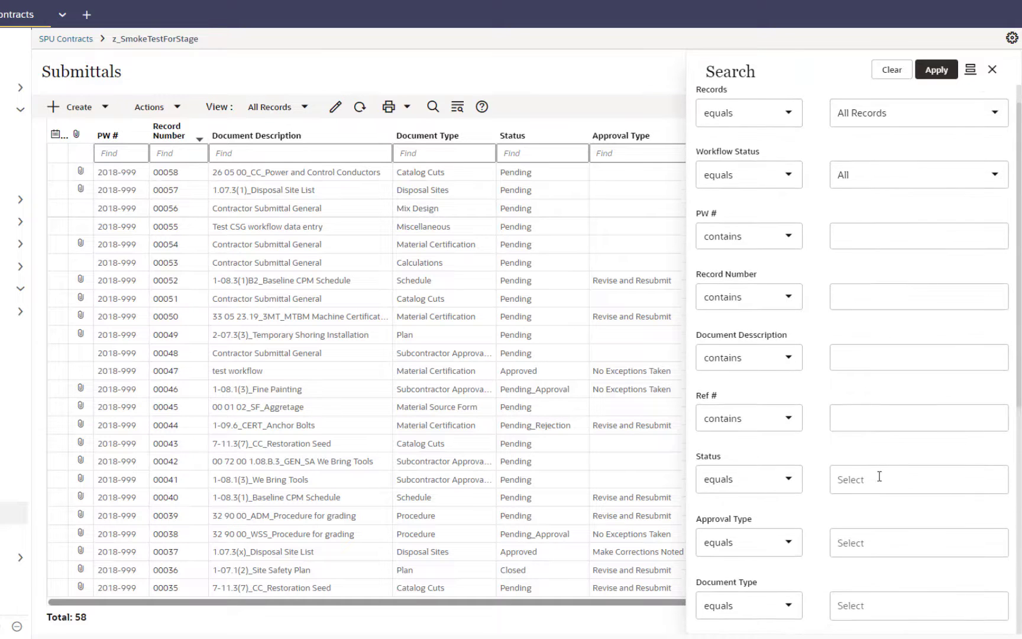
left_click(874, 513)
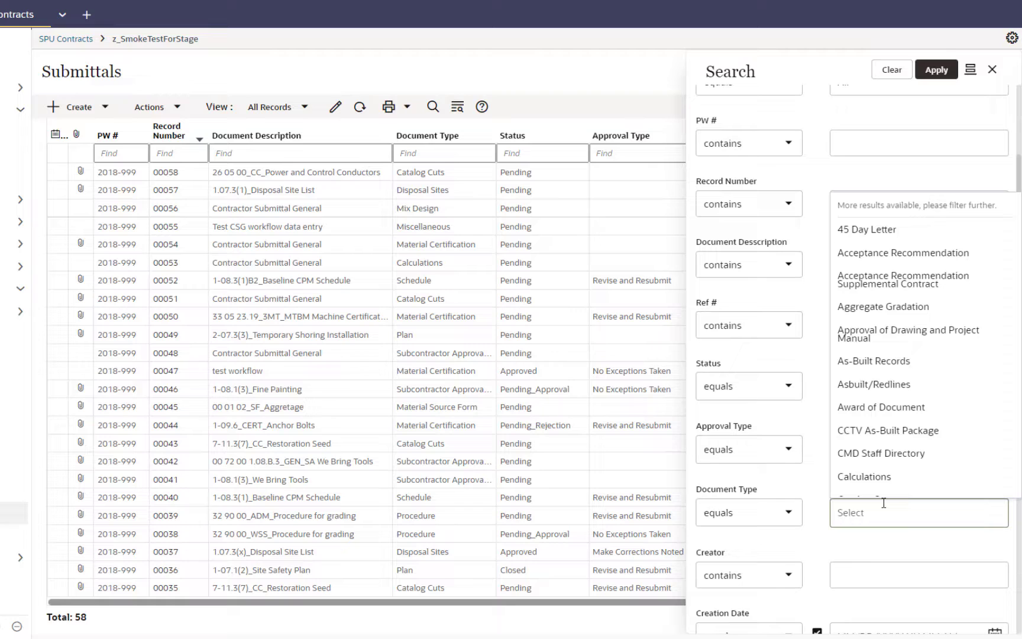
type("catalog")
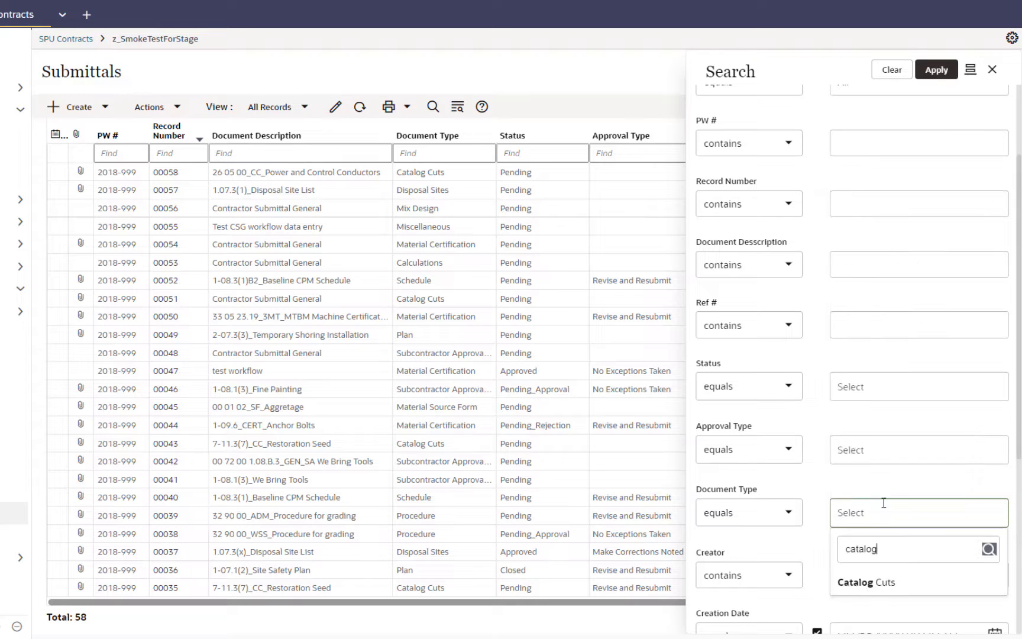
left_click(865, 582)
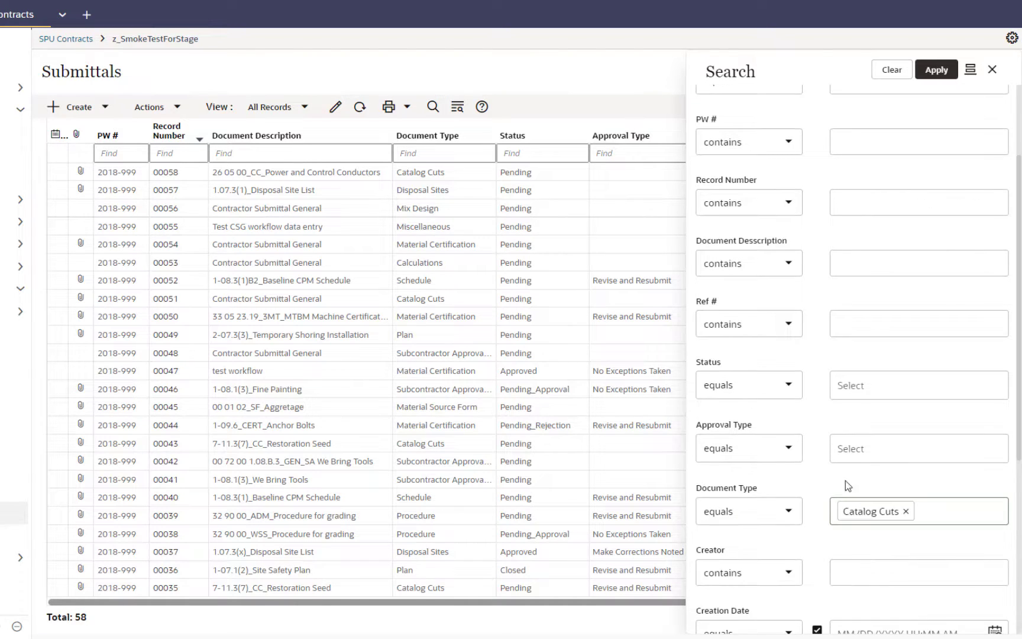
left_click(935, 72)
left_click(935, 73)
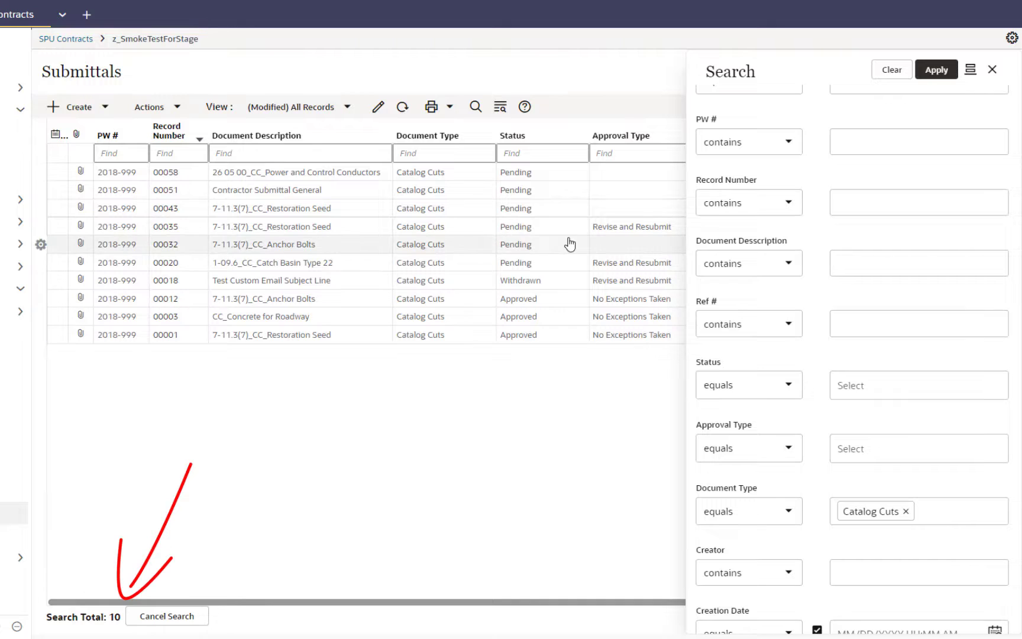
Narrow the submittal search by adding the status Approved and apply it.
scroll(857, 425, "down", 1)
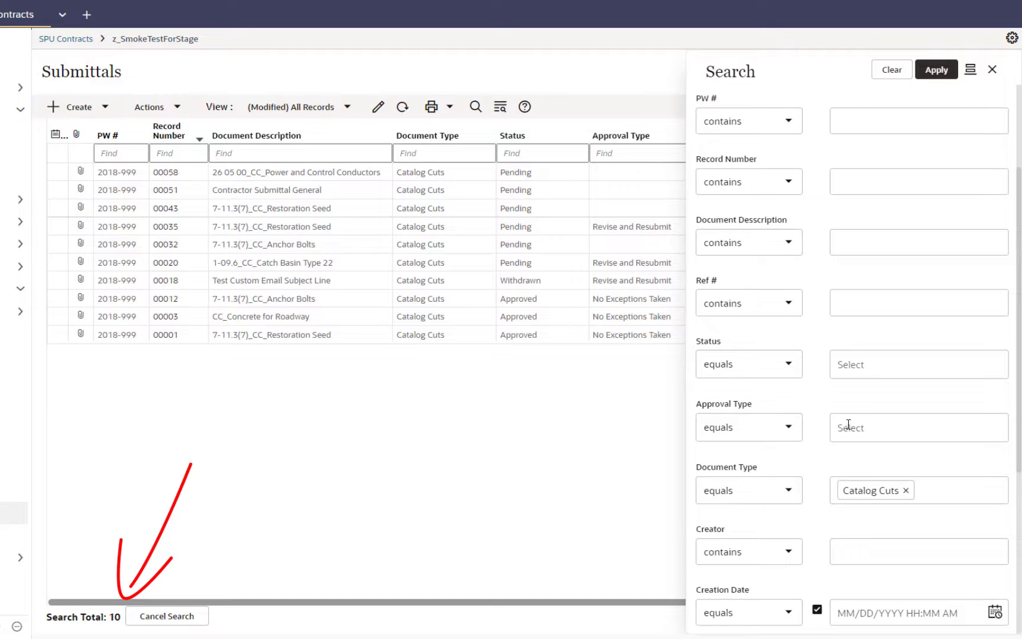
scroll(874, 468, "down", 4)
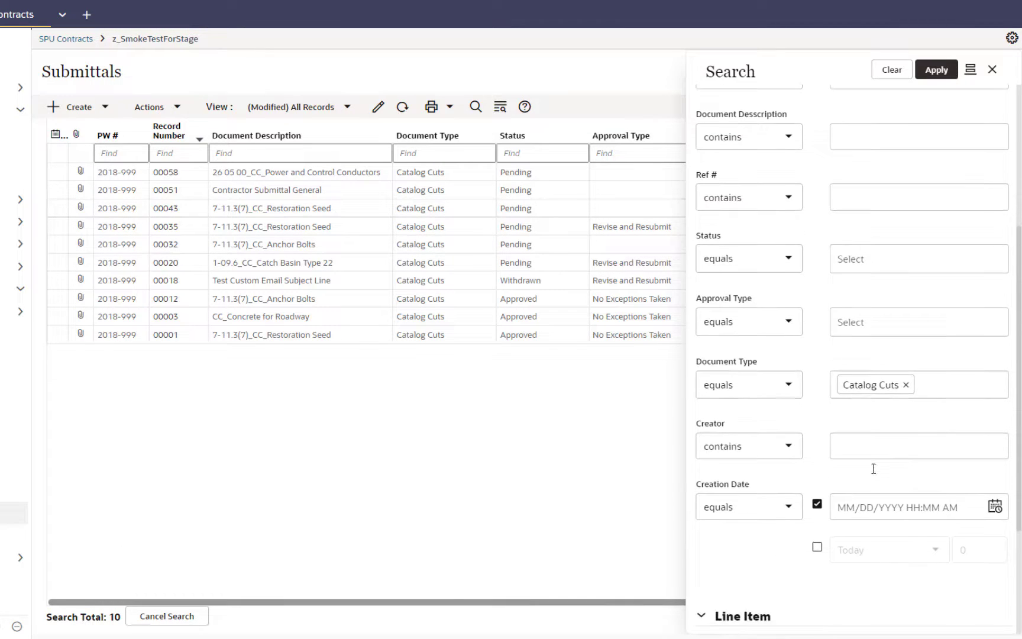
scroll(878, 315, "up", 2)
left_click(849, 302)
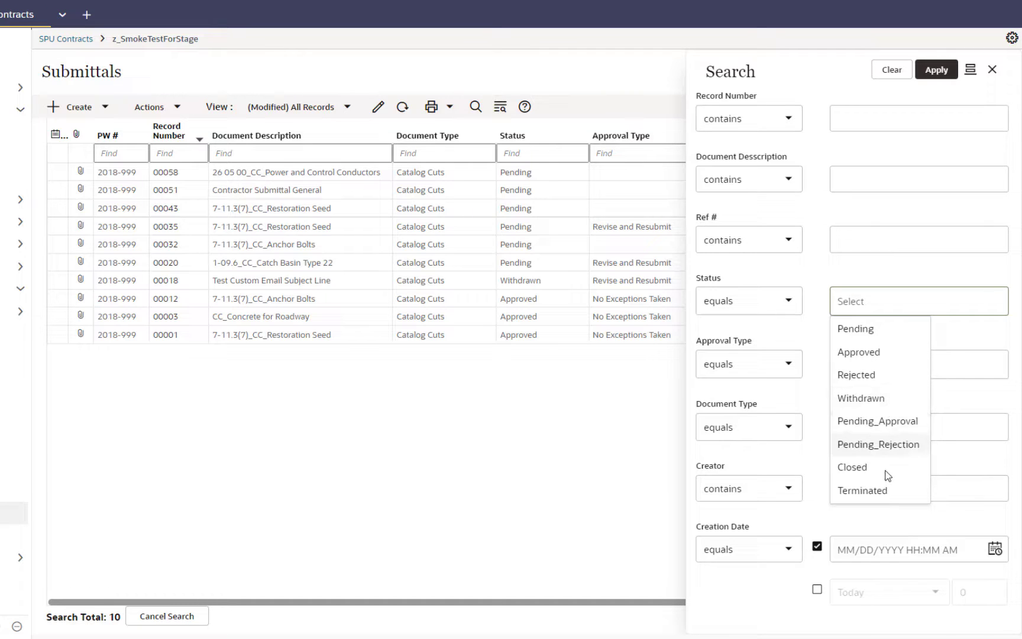
left_click(872, 353)
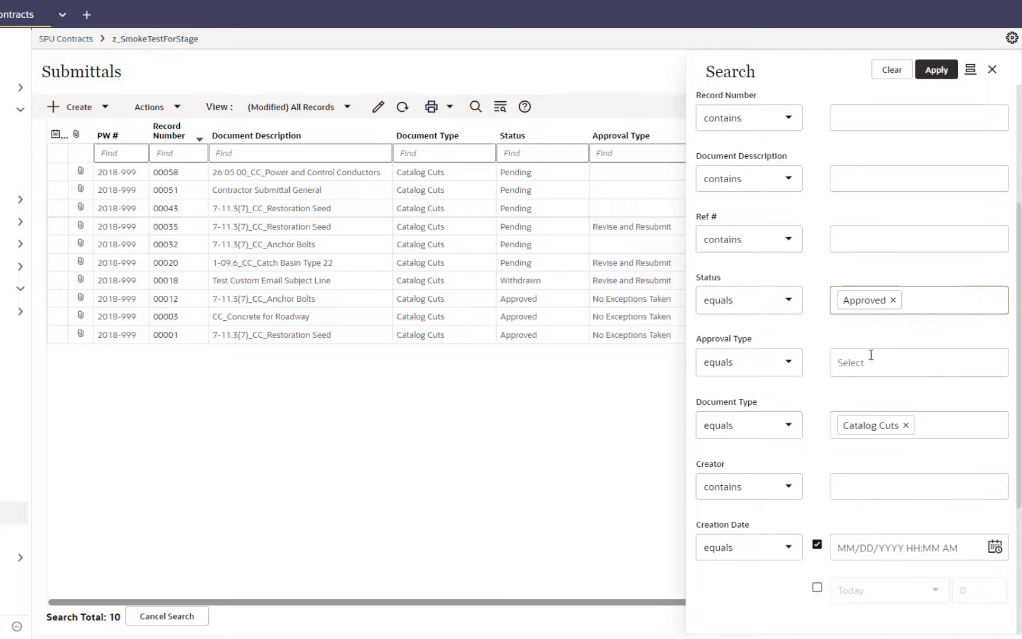
left_click(935, 71)
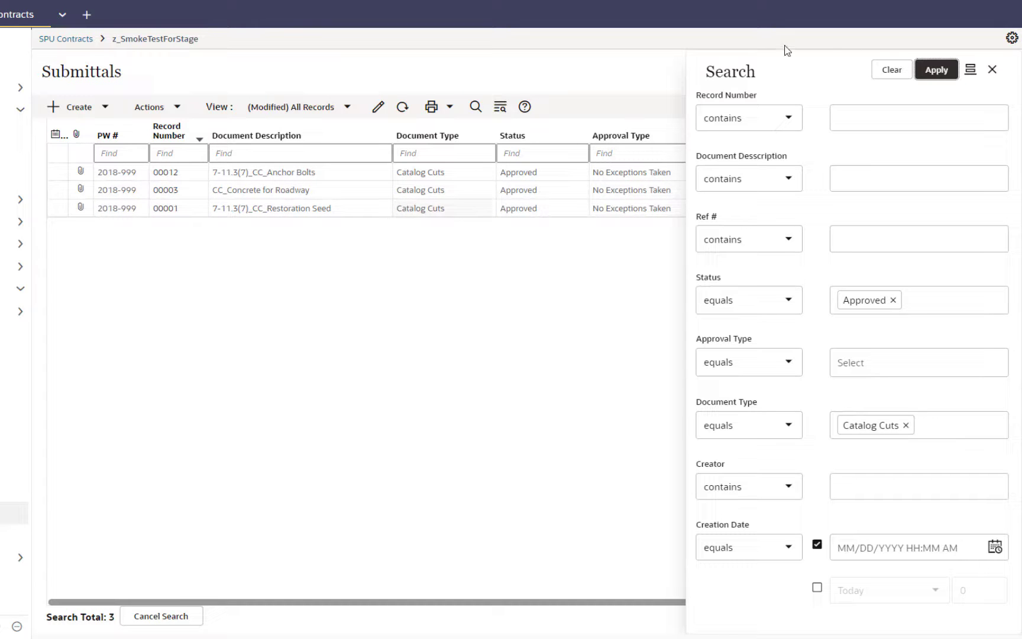
Clear all search criteria, cancel the active search and close the search form.
left_click(902, 75)
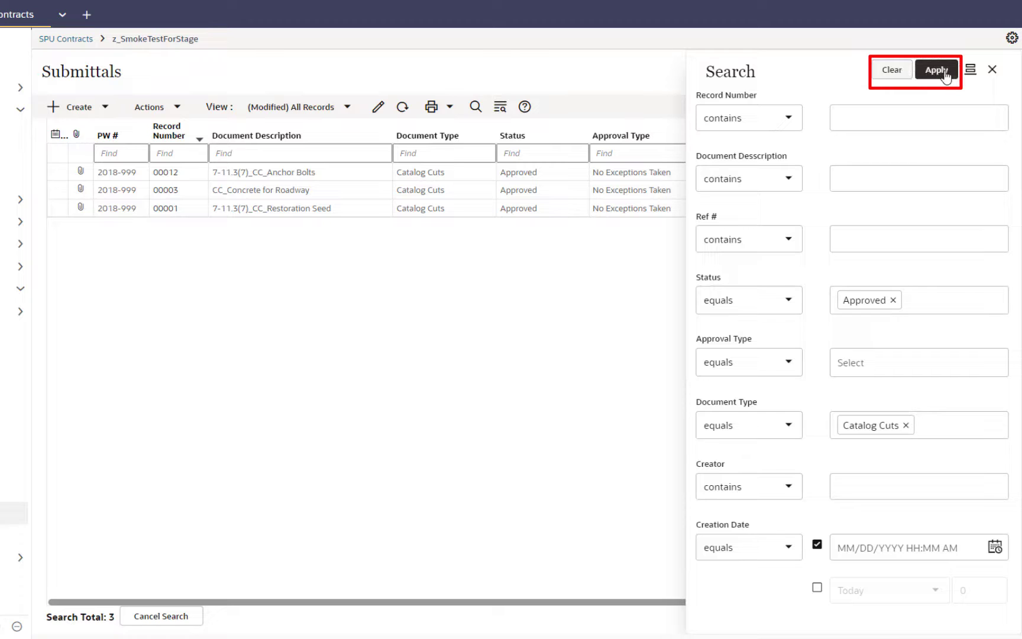
left_click(896, 74)
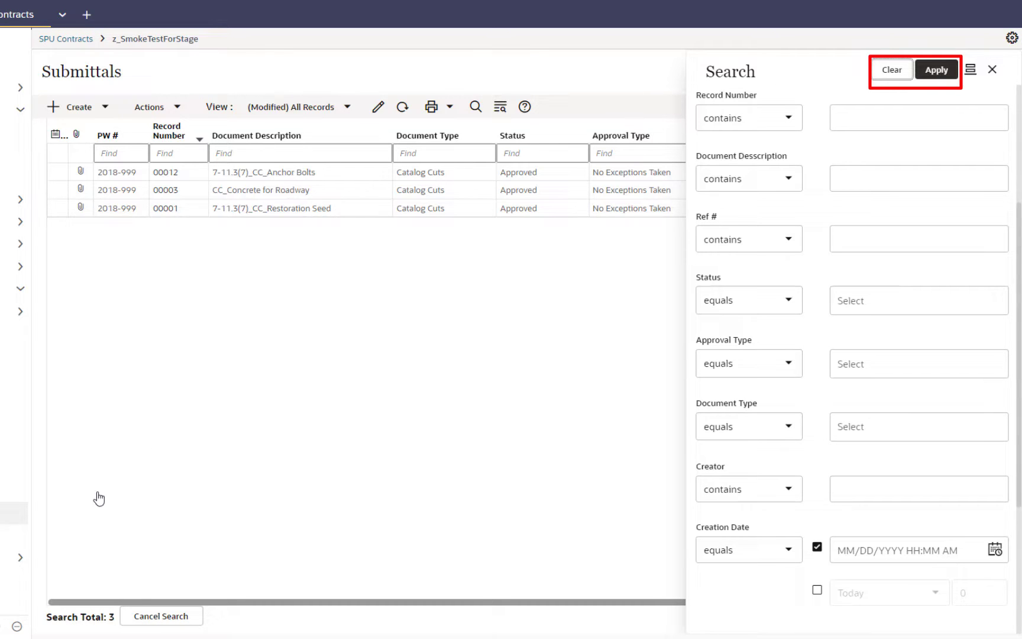
left_click(155, 617)
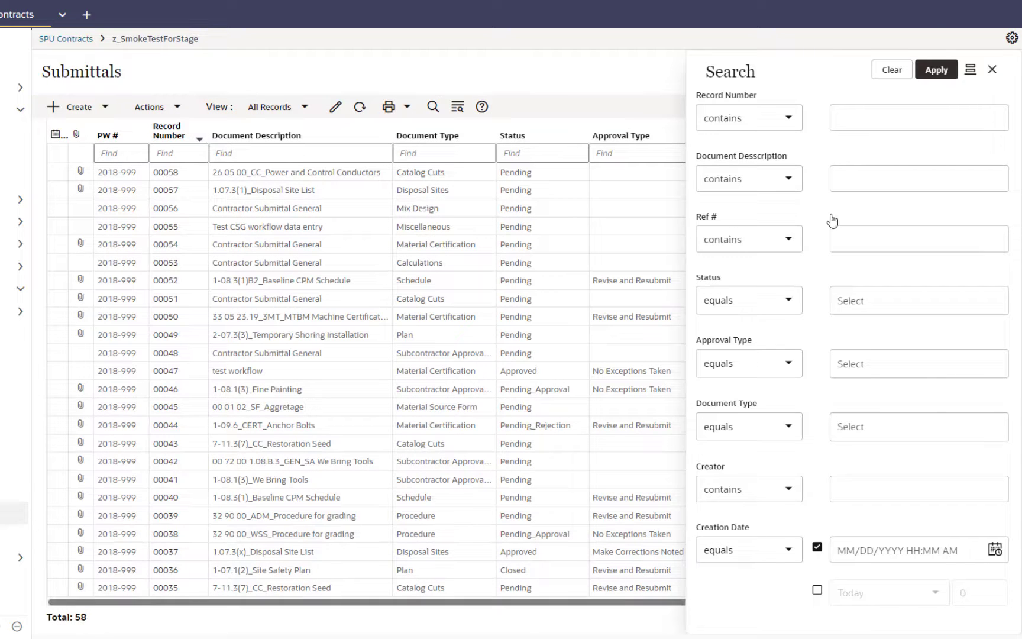
left_click(992, 70)
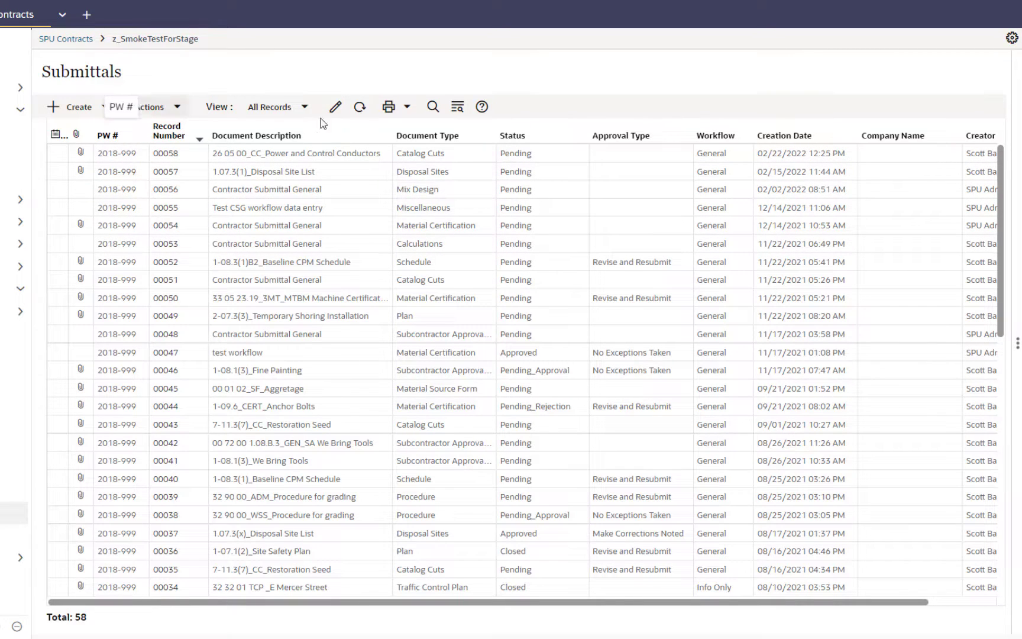
Export the full submittals log to Excel.
left_click(407, 113)
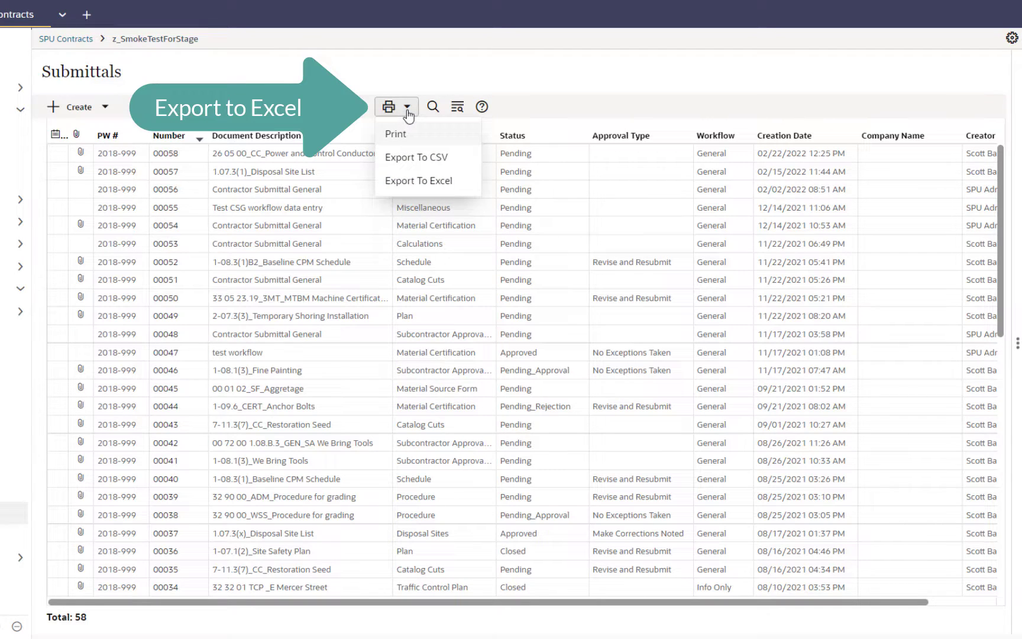
left_click(421, 183)
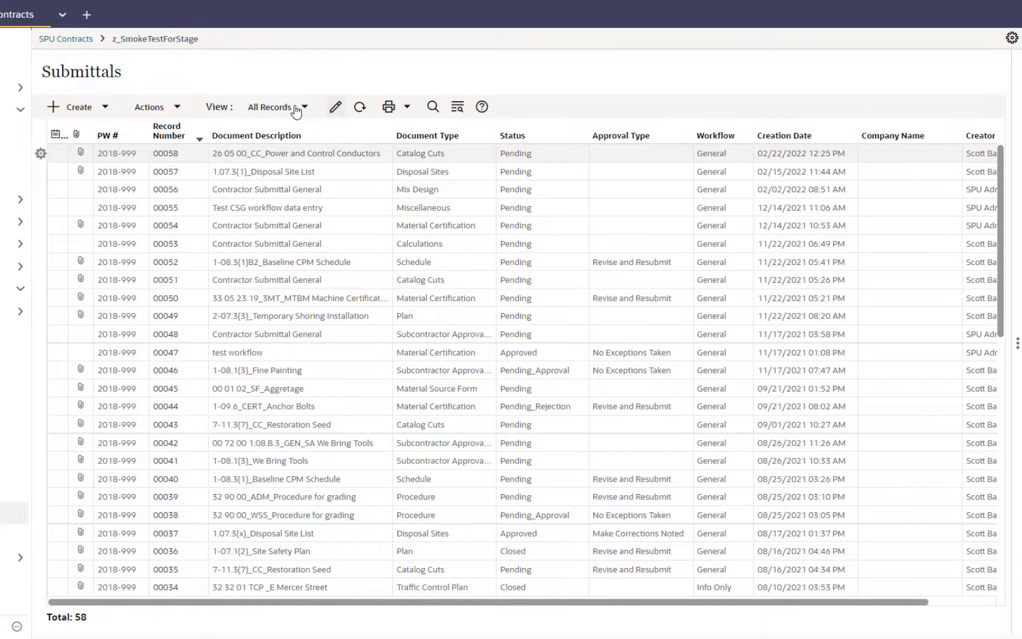
Edit the All Records view to remove the PW # column from the selected columns and apply it.
left_click(337, 112)
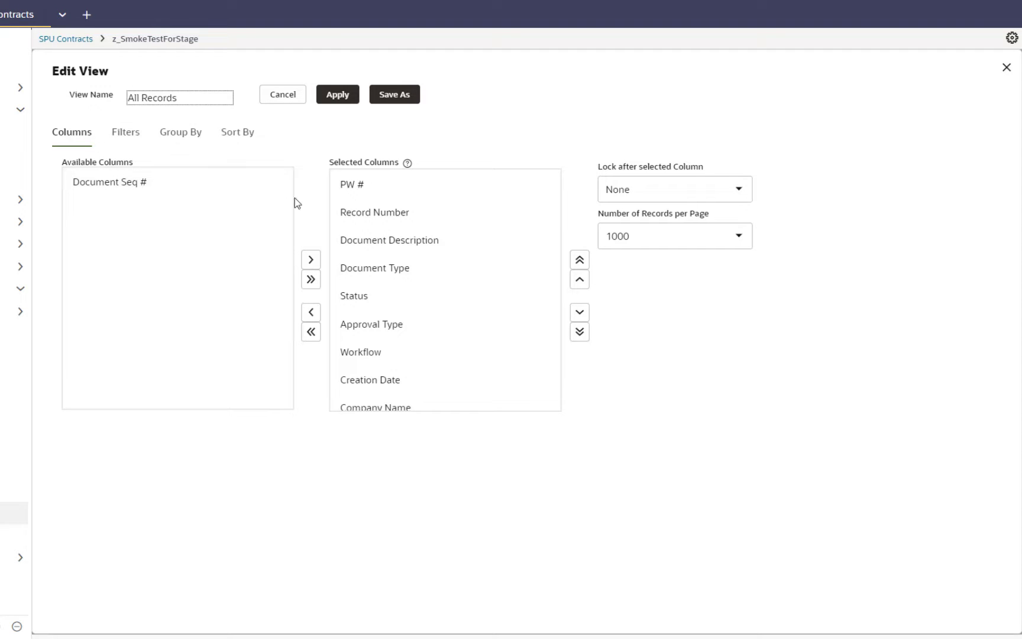
left_click(367, 185)
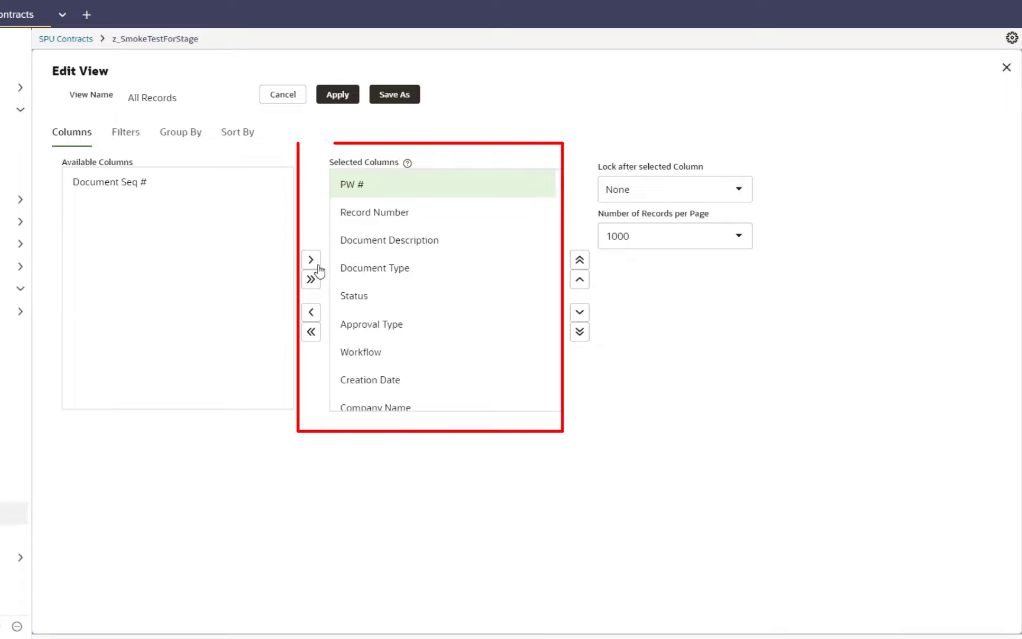
left_click(312, 313)
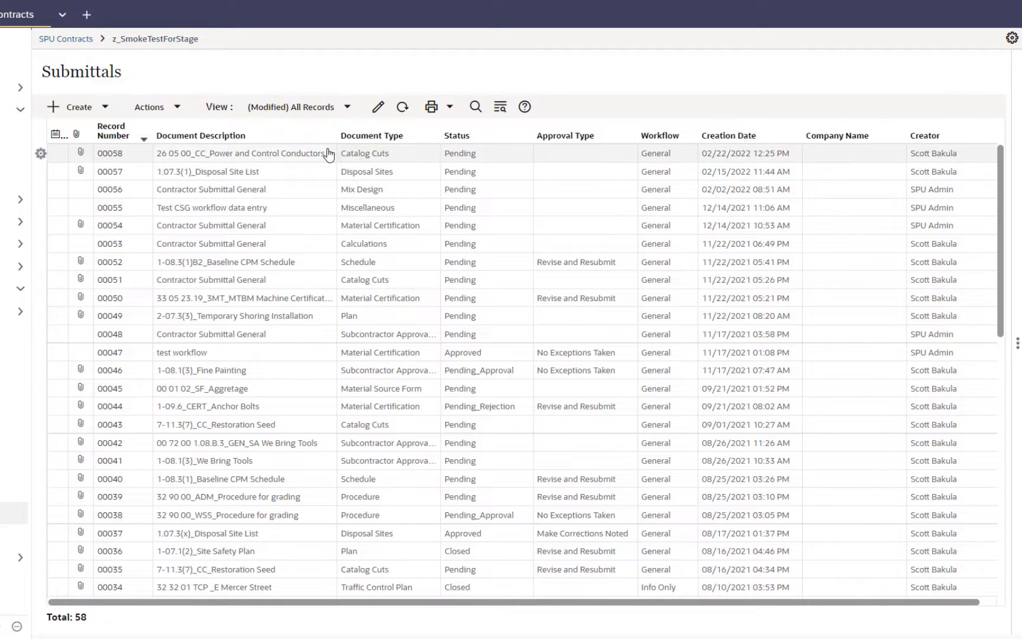
left_click(378, 109)
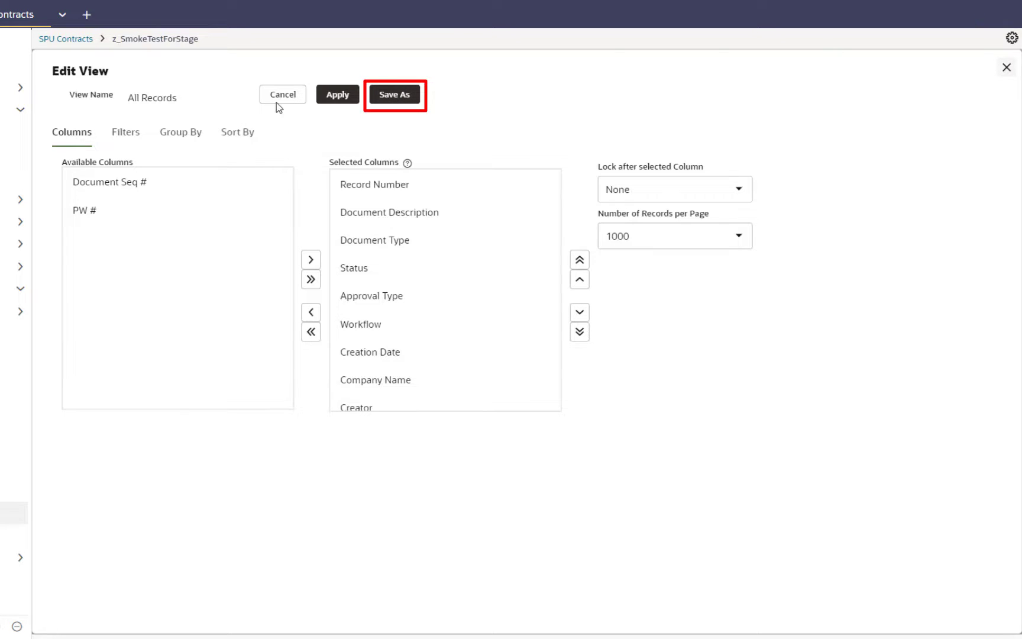
left_click(328, 99)
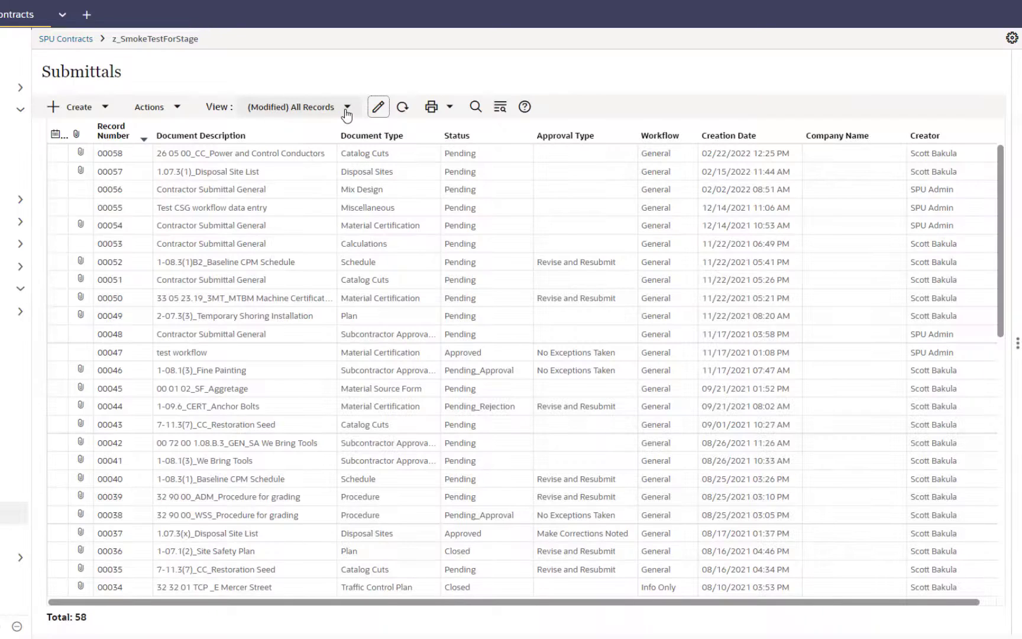
Check which views are available for the submittals log.
left_click(347, 107)
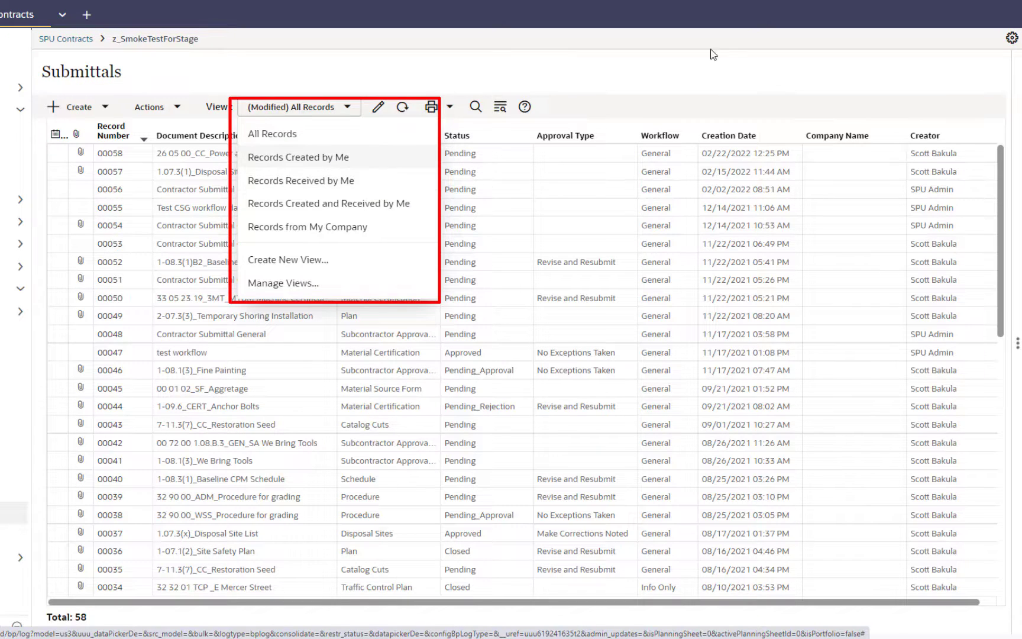
left_click(951, 67)
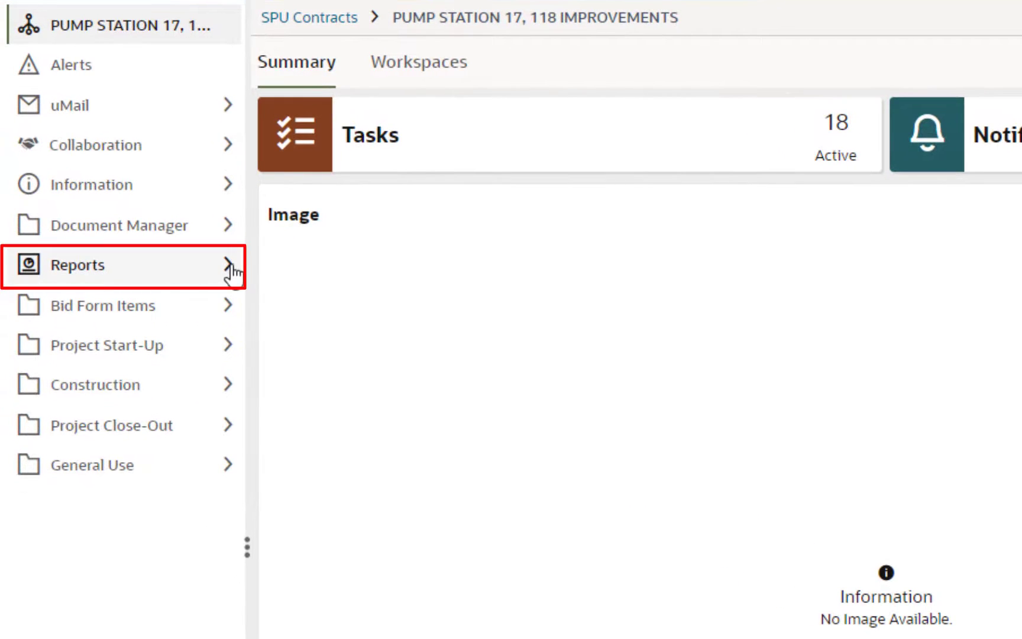
Open the user-defined report Submittals in Review for the Pump Station 17, 118 Improvements project and go through its query parameters.
left_click(230, 268)
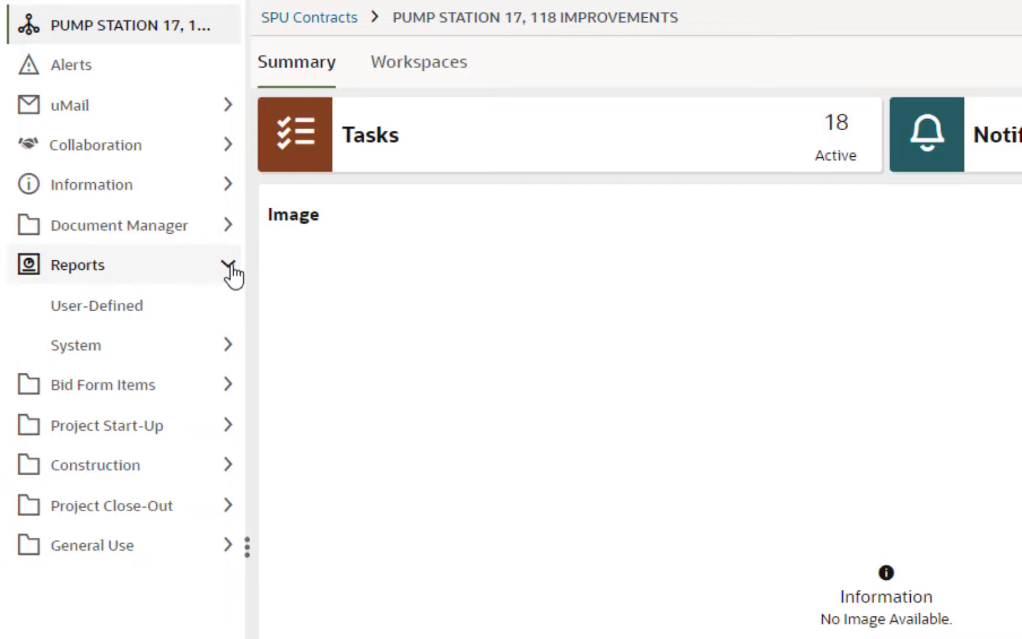
left_click(98, 307)
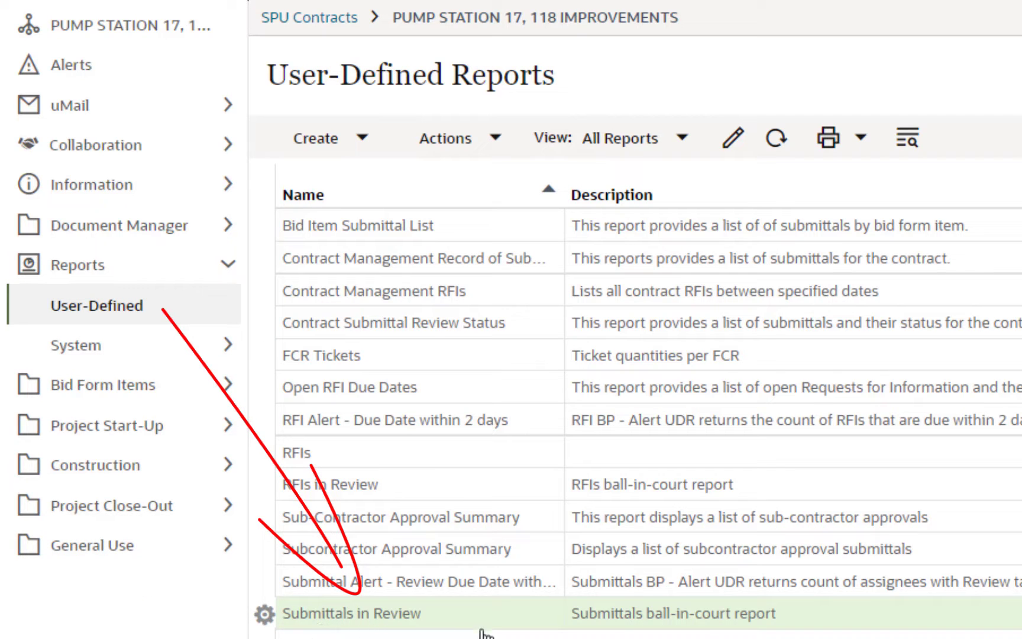
double_click(796, 612)
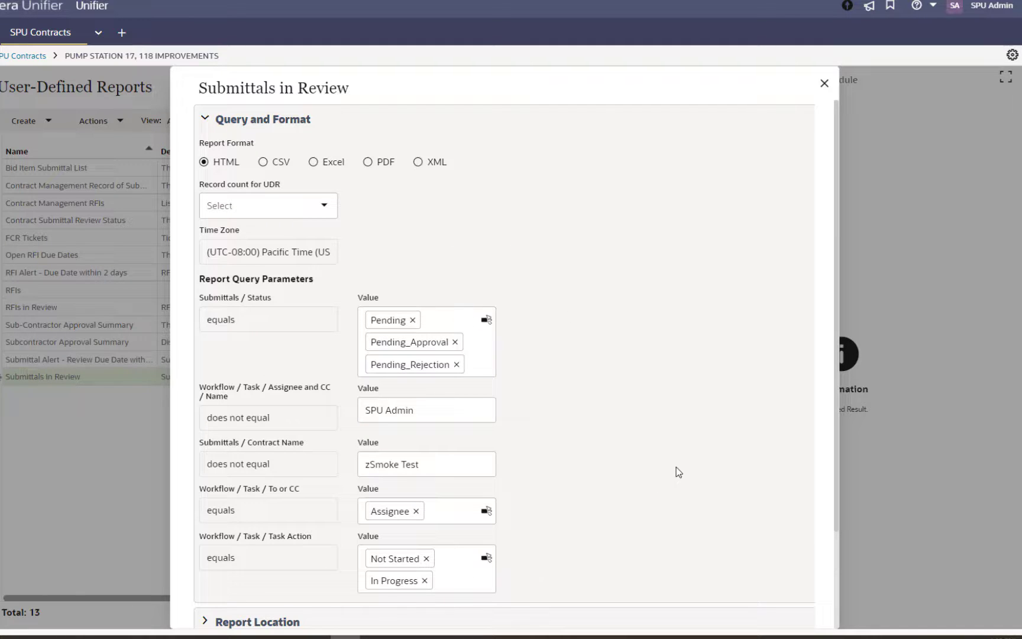
scroll(678, 472, "down", 3)
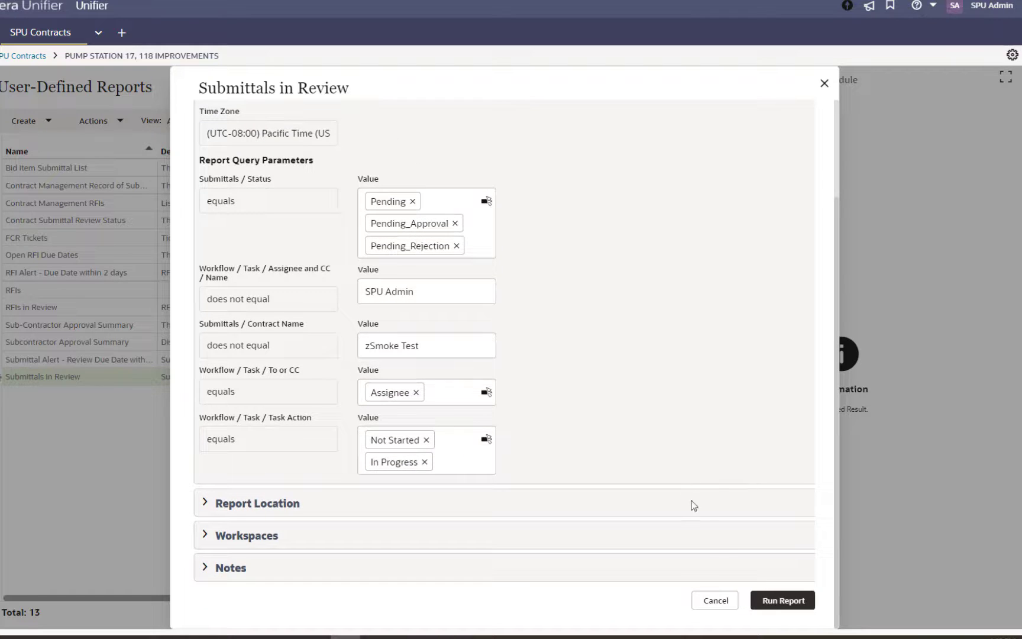